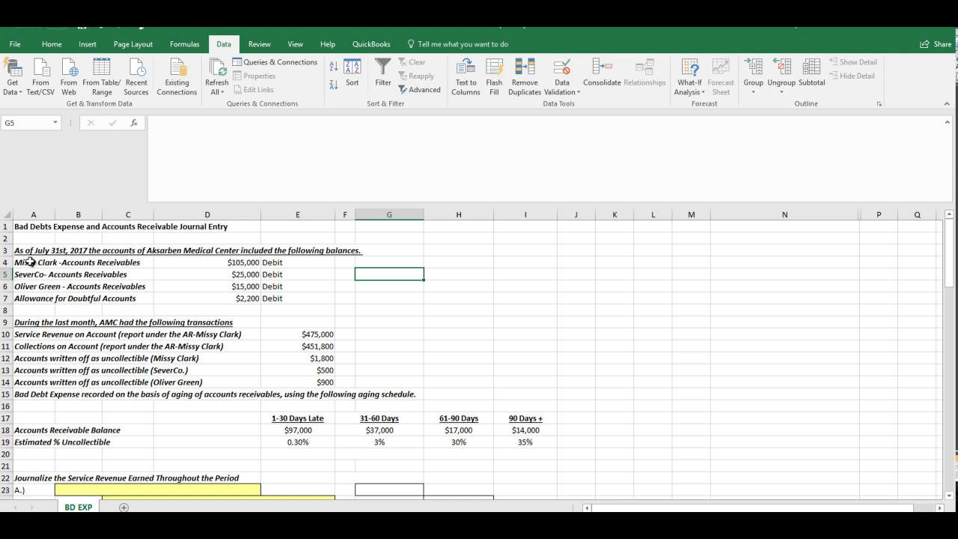
Step: Examine the opening receivable and allowance balances in rows 4 to 7 and the month's transactions below them
{"action": "left_click_drag", "start_coordinate": [29, 264], "coordinate": [32, 286]}
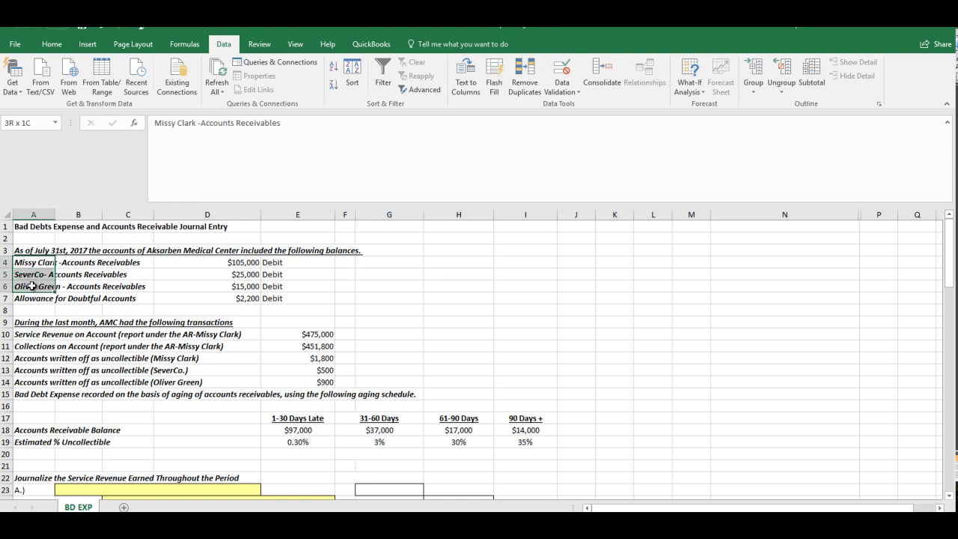
{"action": "left_click_drag", "start_coordinate": [273, 262], "coordinate": [275, 285]}
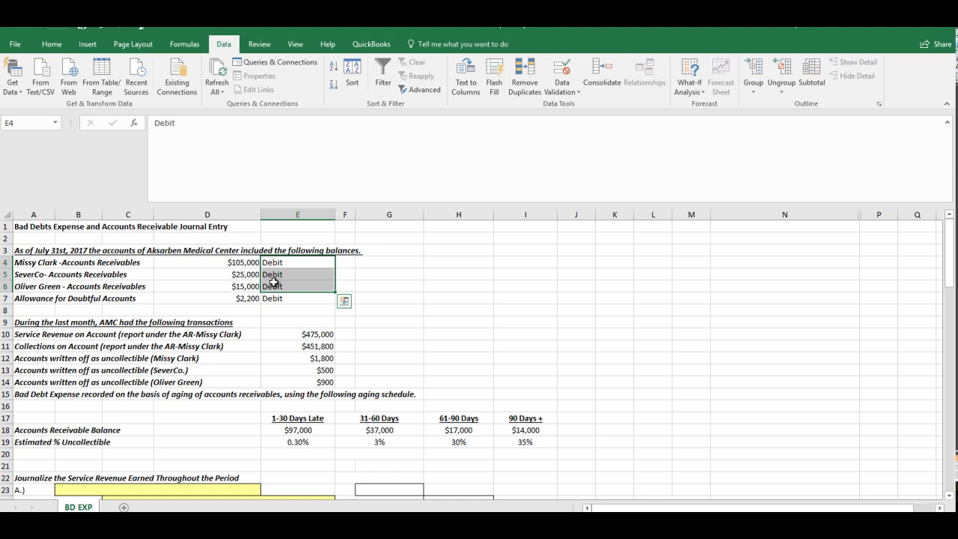
{"action": "left_click", "coordinate": [30, 296]}
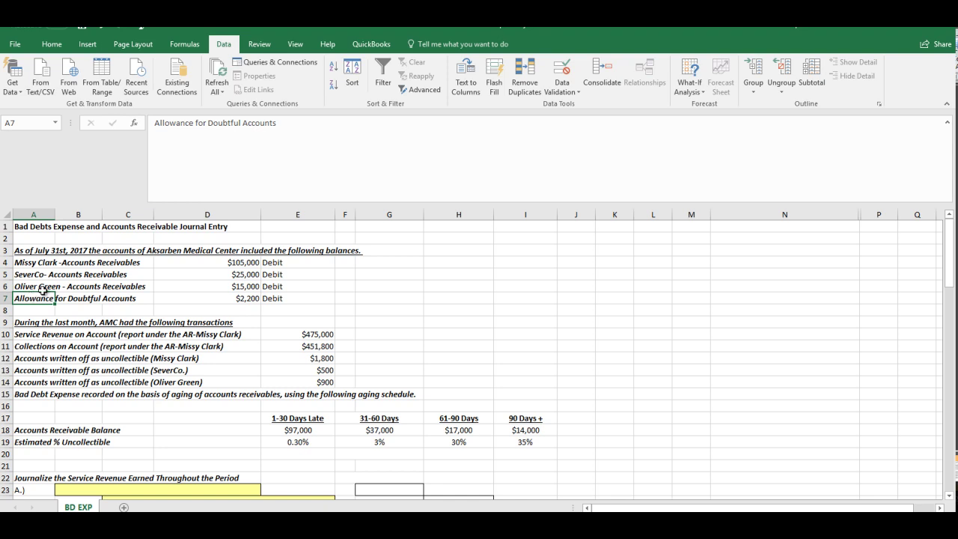
{"action": "left_click", "coordinate": [291, 306]}
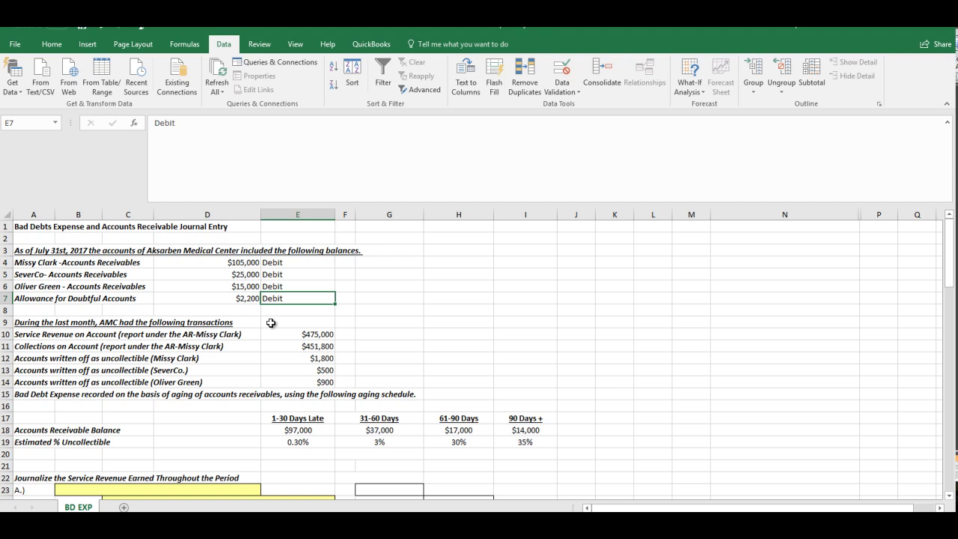
{"action": "scroll", "coordinate": [271, 322], "scroll_direction": "down", "scroll_amount": 1}
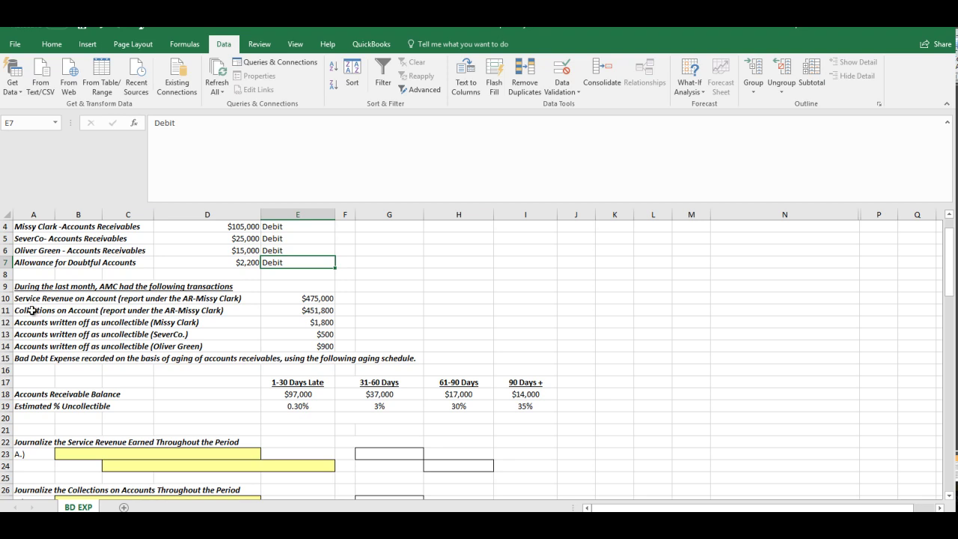
{"action": "left_click_drag", "start_coordinate": [32, 321], "coordinate": [33, 347]}
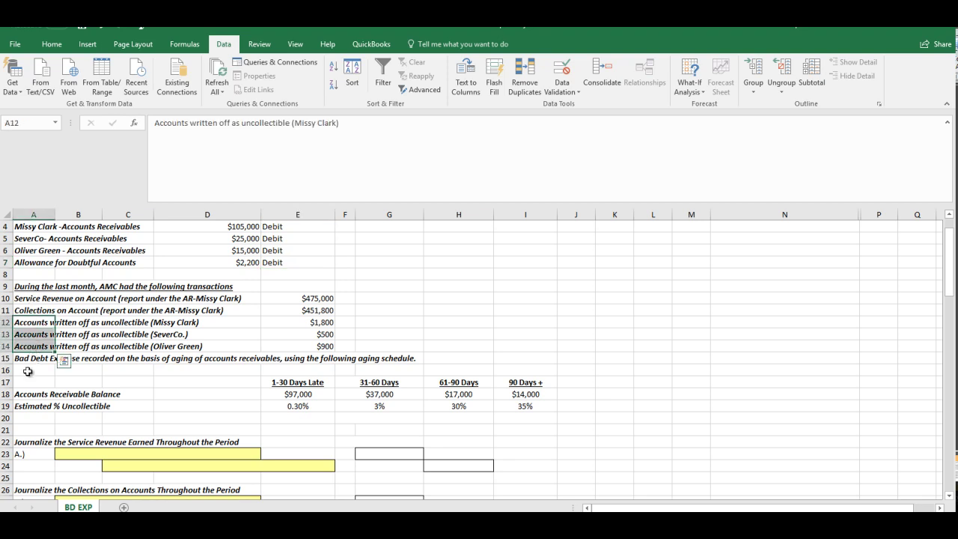
{"action": "left_click", "coordinate": [29, 372]}
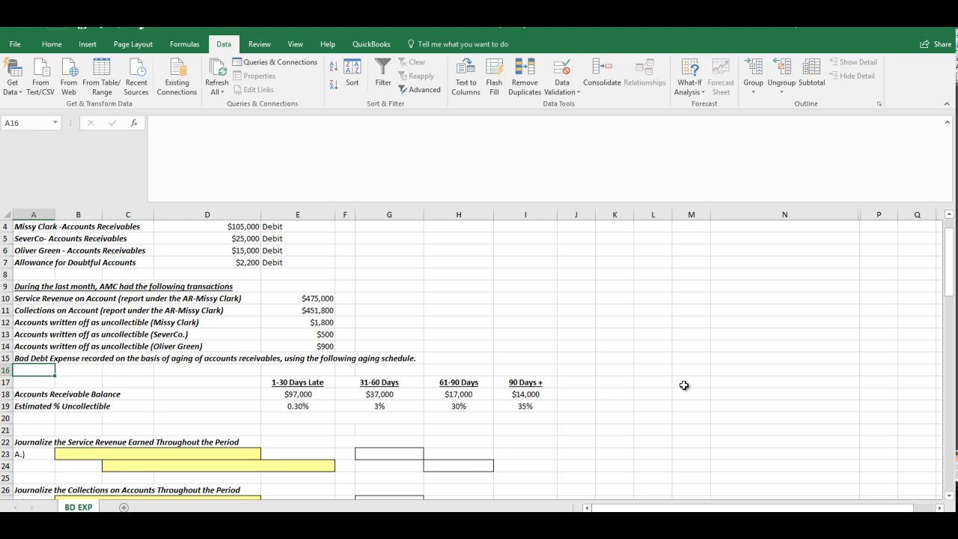
Step: Compare the three accounts receivable balances in D4:D6 with the aging schedule in rows 17 to 19
{"action": "scroll", "coordinate": [598, 372], "scroll_direction": "up", "scroll_amount": 1}
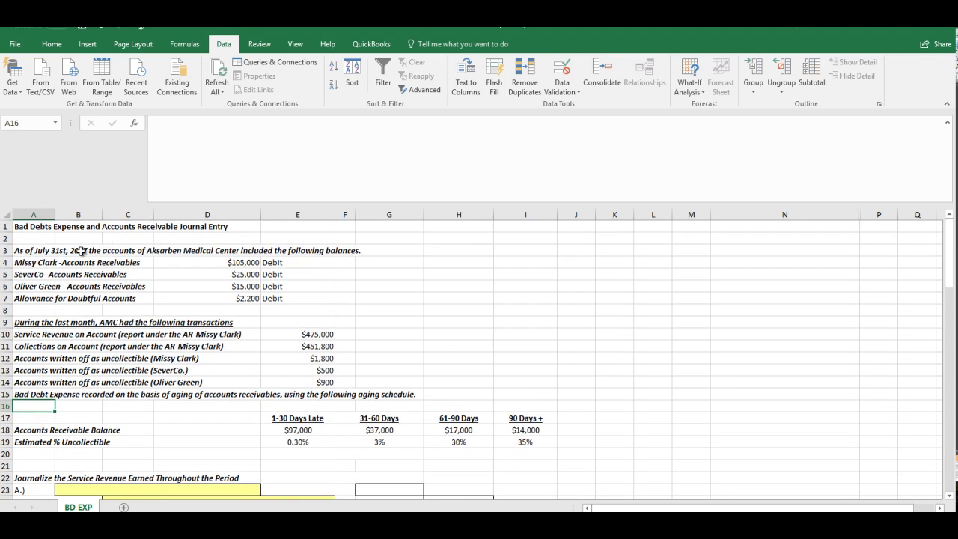
{"action": "left_click_drag", "start_coordinate": [46, 264], "coordinate": [36, 285]}
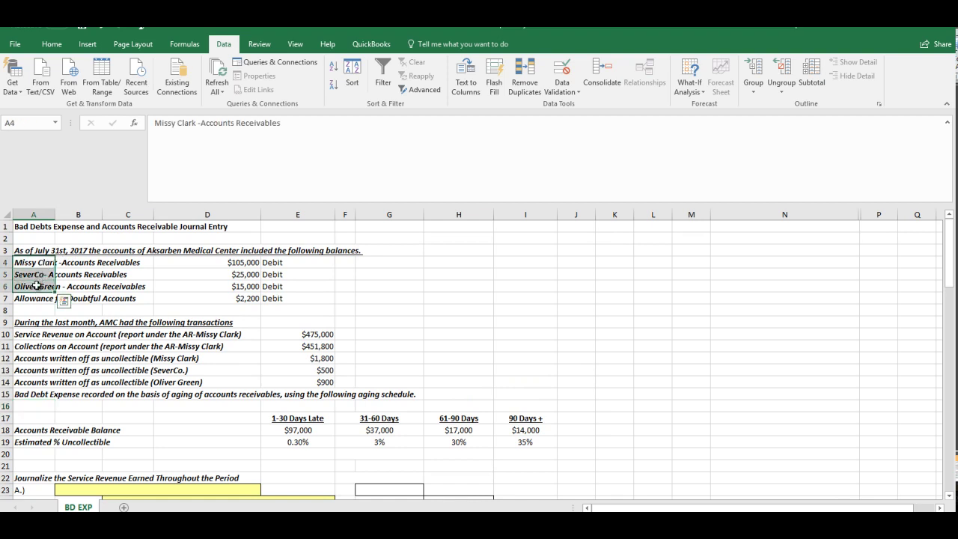
{"action": "left_click_drag", "start_coordinate": [41, 266], "coordinate": [41, 289]}
{"action": "scroll", "coordinate": [41, 289], "scroll_direction": "down", "scroll_amount": 2}
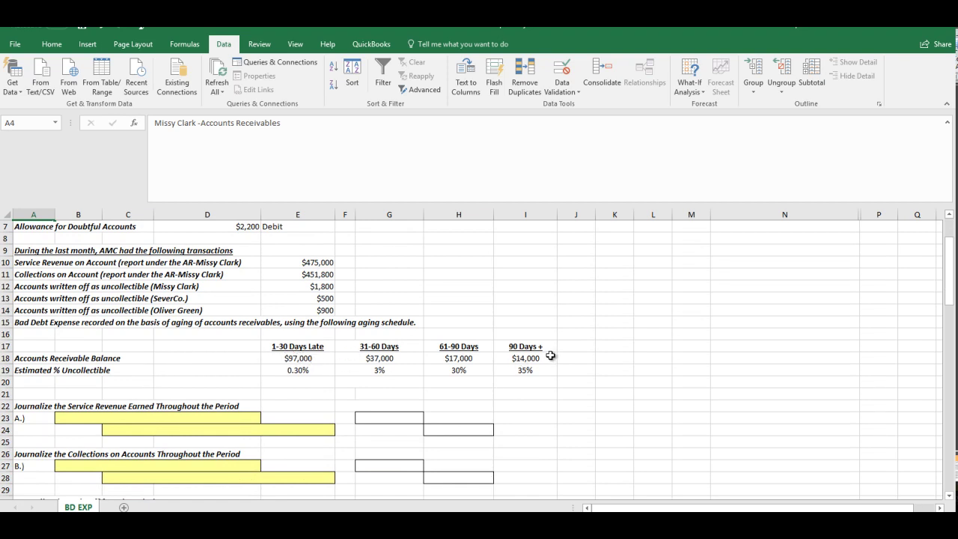
{"action": "scroll", "coordinate": [526, 355], "scroll_direction": "up", "scroll_amount": 2}
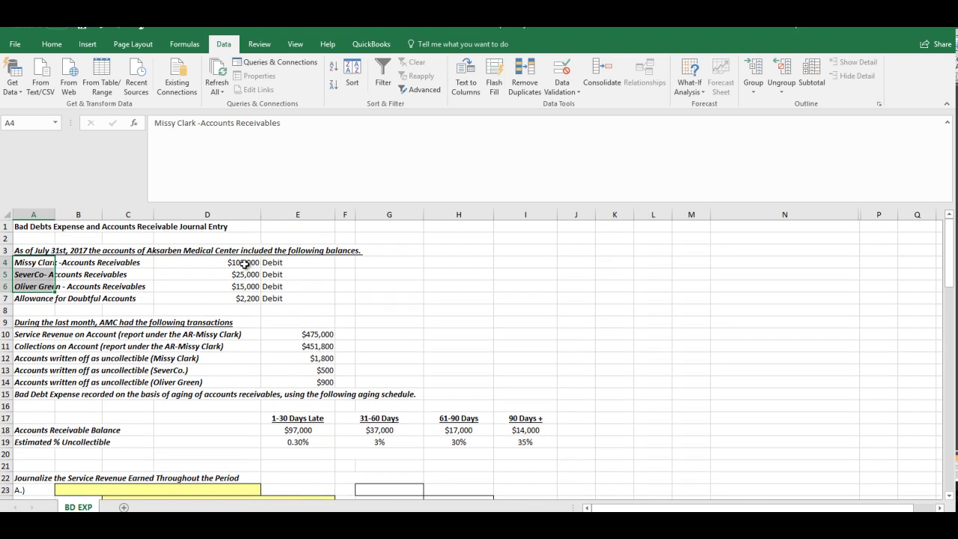
{"action": "left_click_drag", "start_coordinate": [245, 262], "coordinate": [238, 285]}
{"action": "left_click", "coordinate": [237, 285]}
{"action": "scroll", "coordinate": [264, 320], "scroll_direction": "down", "scroll_amount": 3}
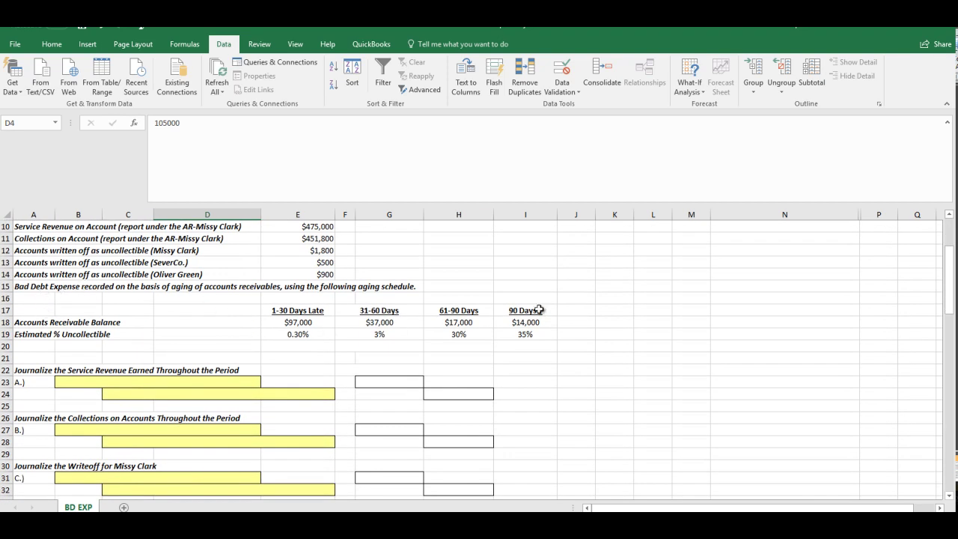
{"action": "left_click", "coordinate": [155, 337]}
{"action": "scroll", "coordinate": [156, 337], "scroll_direction": "down", "scroll_amount": 1}
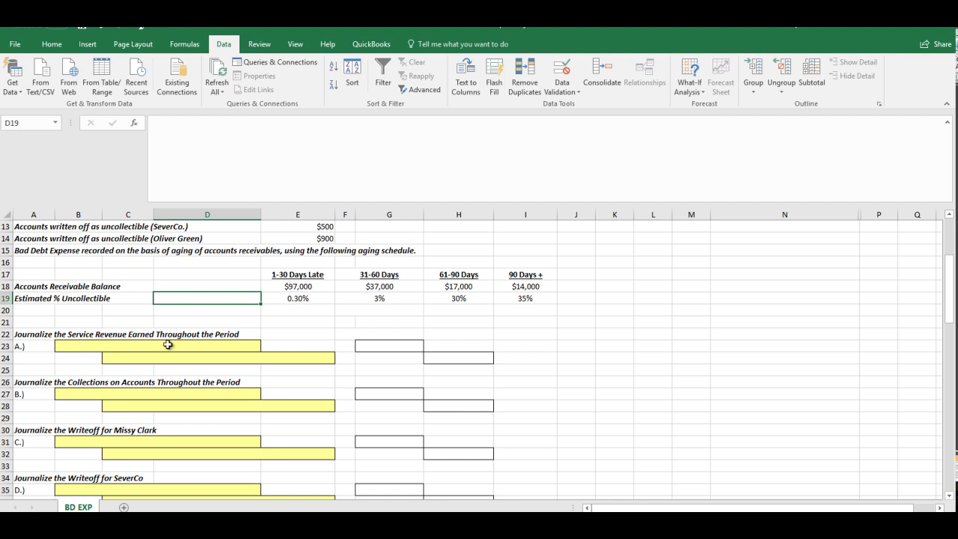
Step: For entry A, choose the AR account named in row 10 as the debit account and enter 475,000 in G23
{"action": "scroll", "coordinate": [167, 344], "scroll_direction": "up", "scroll_amount": 4}
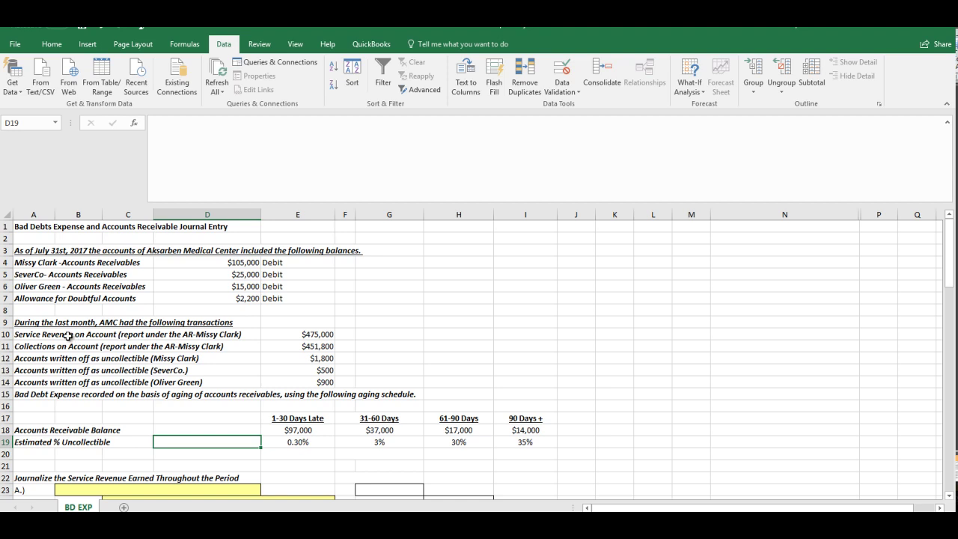
{"action": "scroll", "coordinate": [68, 336], "scroll_direction": "down", "scroll_amount": 2}
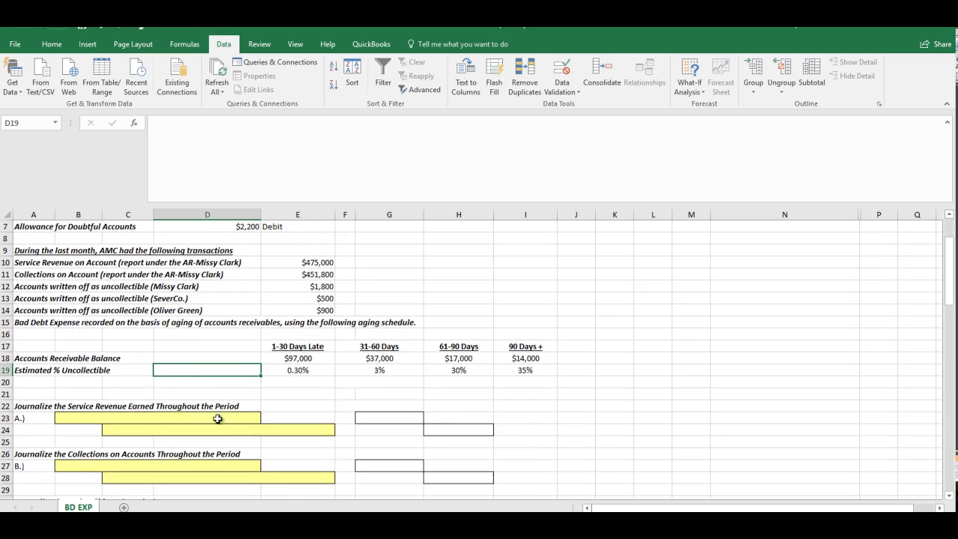
{"action": "left_click", "coordinate": [217, 419]}
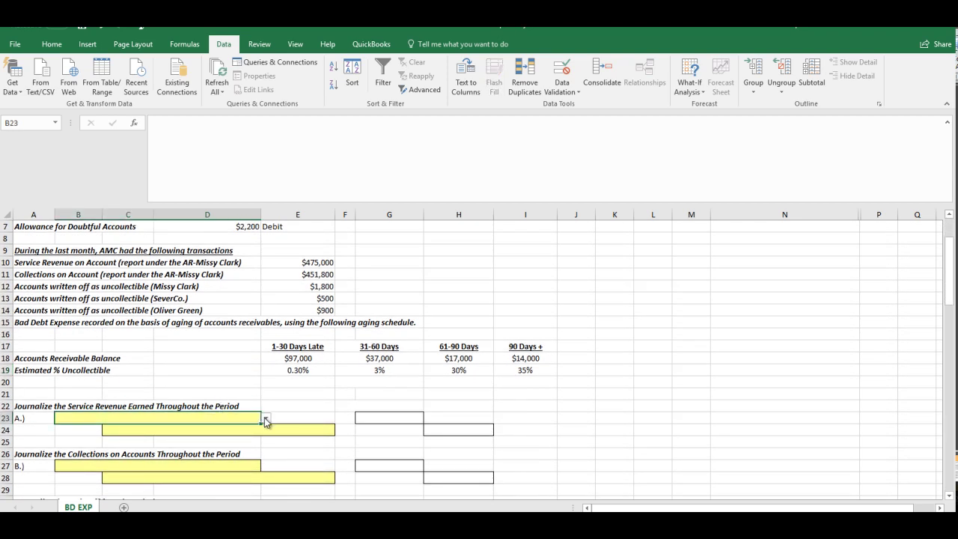
{"action": "left_click", "coordinate": [266, 418]}
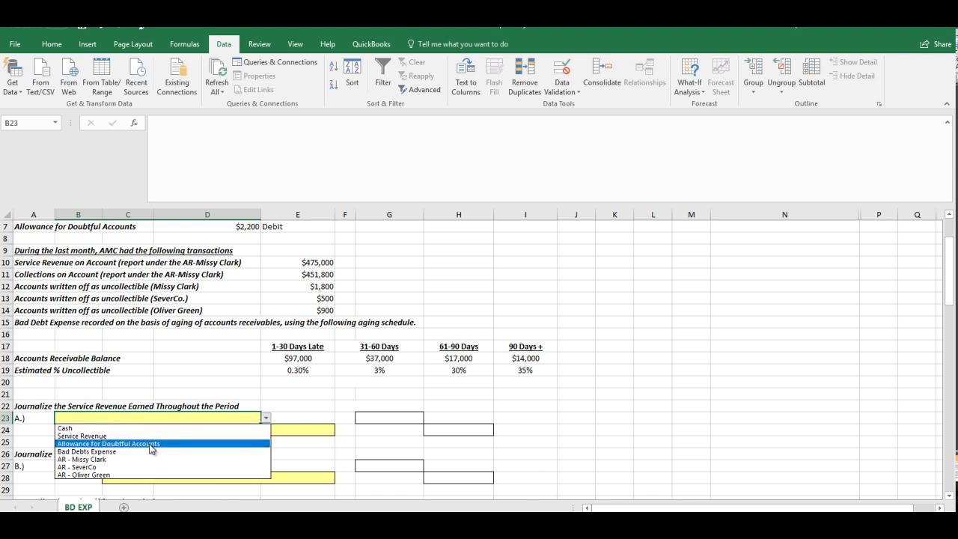
{"action": "left_click", "coordinate": [124, 460]}
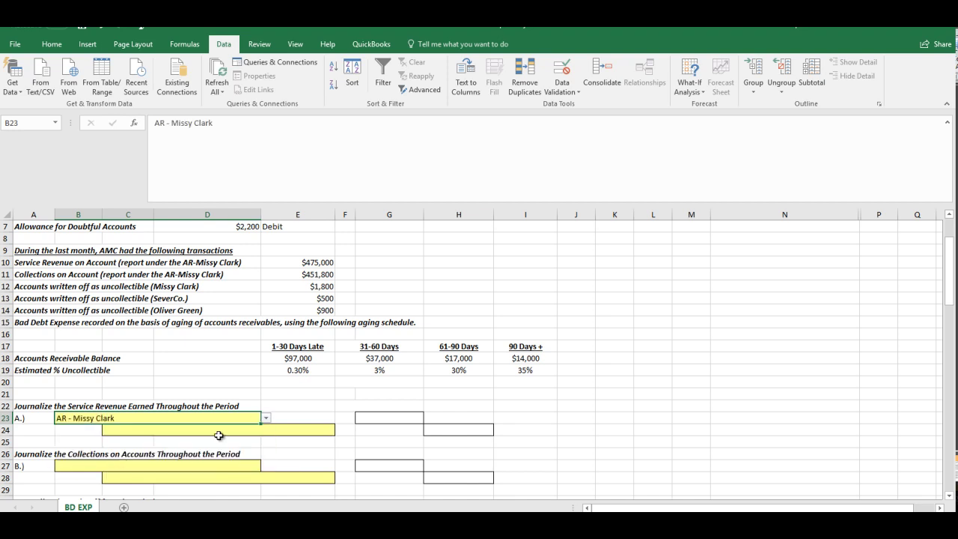
{"action": "left_click", "coordinate": [385, 419]}
{"action": "type", "text": "47"}
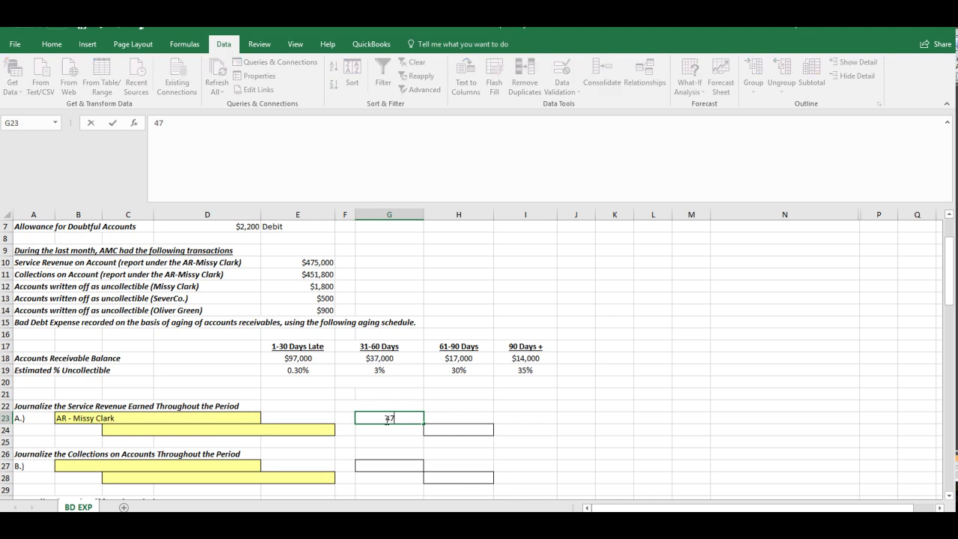
{"action": "type", "text": "5000"}
{"action": "key", "text": "Return"}
Step: Enter the 475,000 credit in H24 and choose Service Revenue as entry A's credit account
{"action": "key", "text": "Right"}
{"action": "type", "text": "475,000"}
{"action": "key", "text": "Return"}
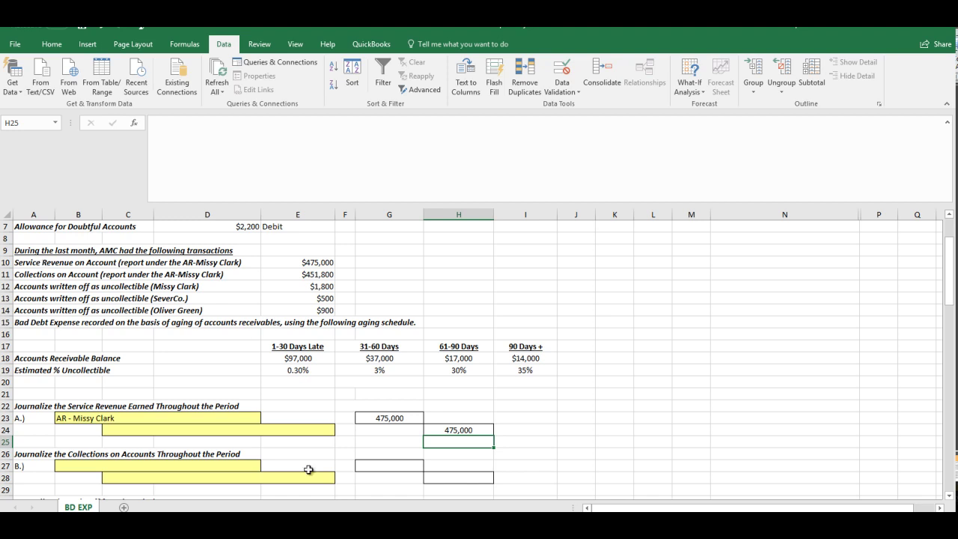
{"action": "left_click", "coordinate": [287, 431]}
{"action": "left_click", "coordinate": [340, 432]}
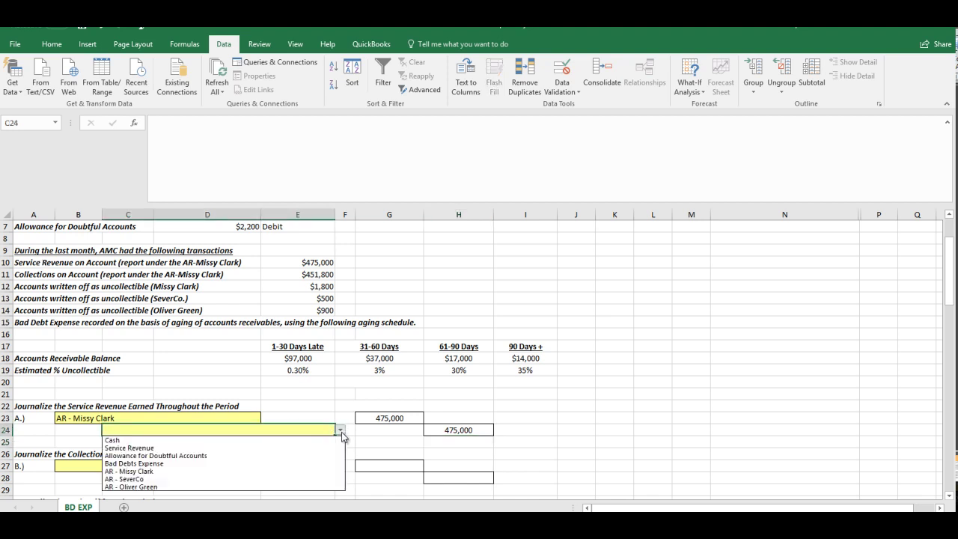
{"action": "left_click", "coordinate": [198, 448]}
{"action": "left_click", "coordinate": [321, 444]}
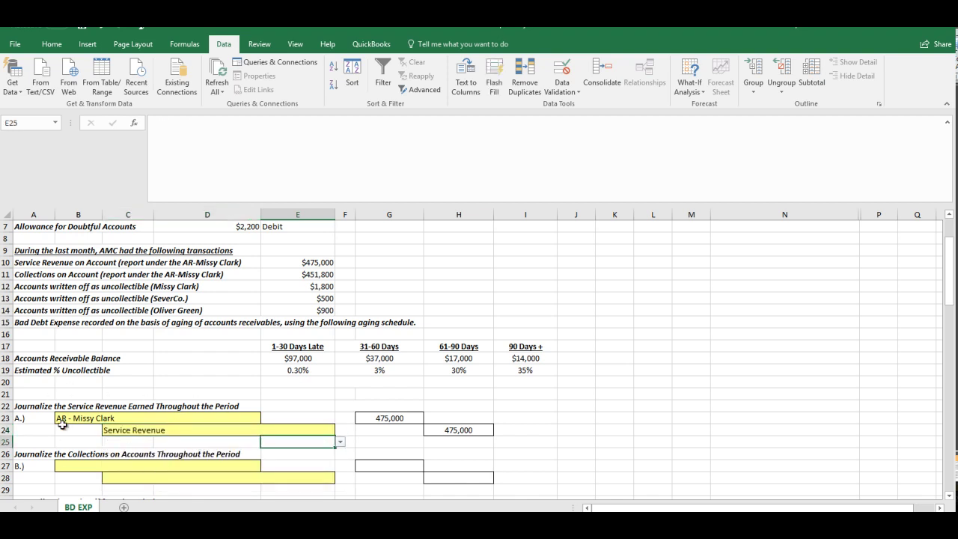
{"action": "left_click", "coordinate": [153, 392]}
Step: Enter the collections amount of 451,800 for entry B as a debit in G27 and a credit in H28
{"action": "scroll", "coordinate": [153, 392], "scroll_direction": "up", "scroll_amount": 2}
{"action": "scroll", "coordinate": [146, 353], "scroll_direction": "down", "scroll_amount": 3}
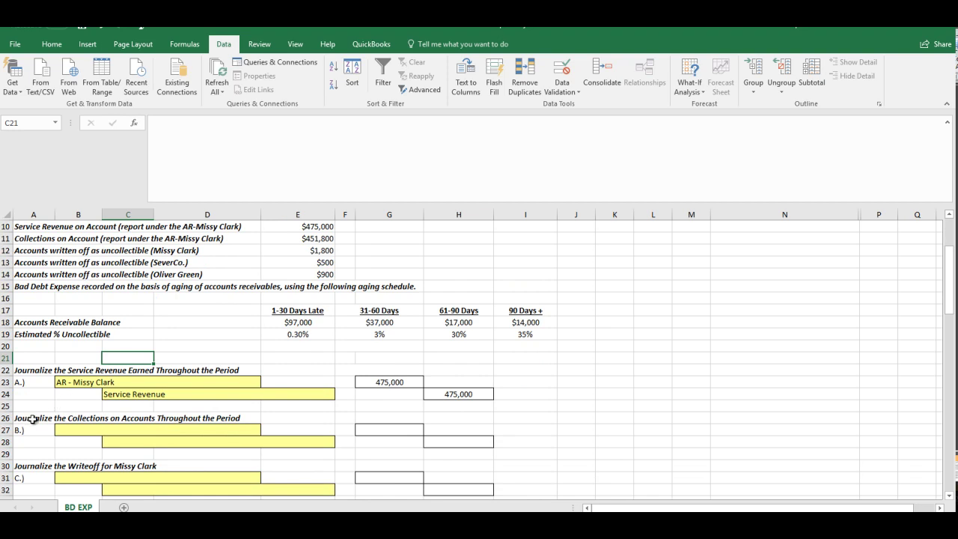
{"action": "scroll", "coordinate": [33, 419], "scroll_direction": "up", "scroll_amount": 2}
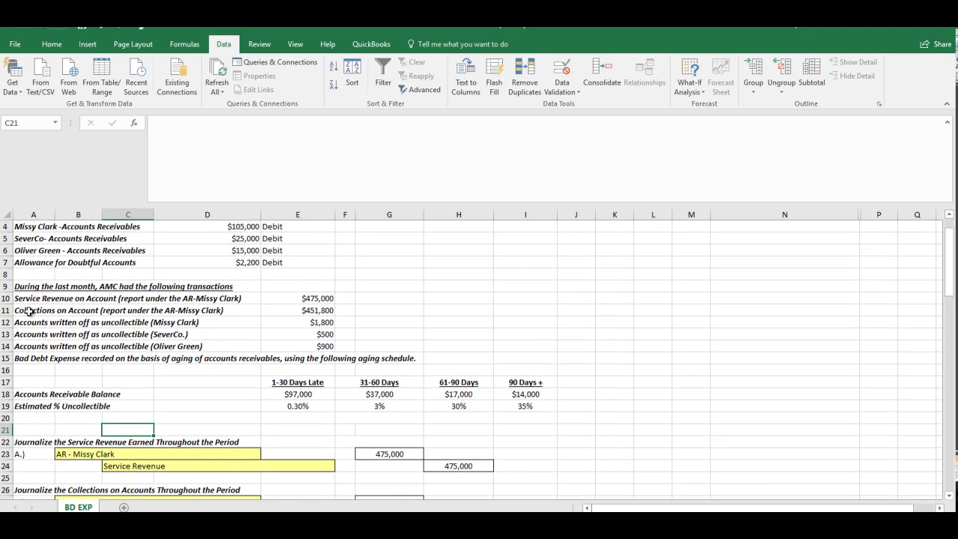
{"action": "left_click", "coordinate": [28, 311]}
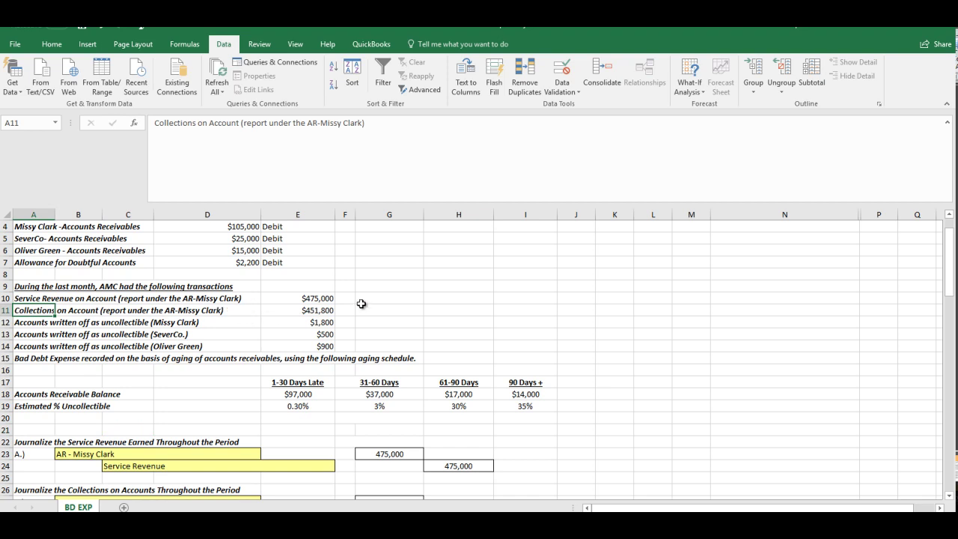
{"action": "scroll", "coordinate": [361, 304], "scroll_direction": "down", "scroll_amount": 1}
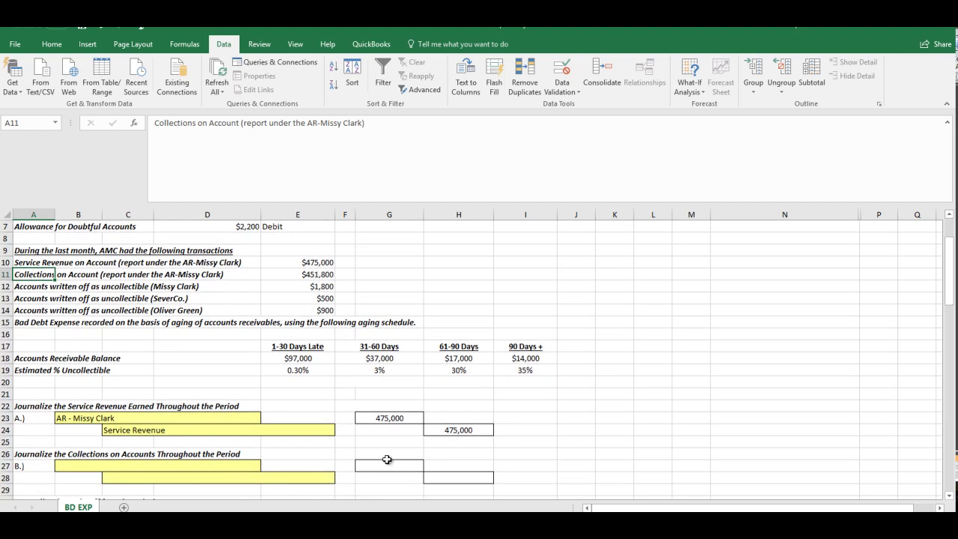
{"action": "left_click", "coordinate": [384, 465]}
{"action": "type", "text": "451800"}
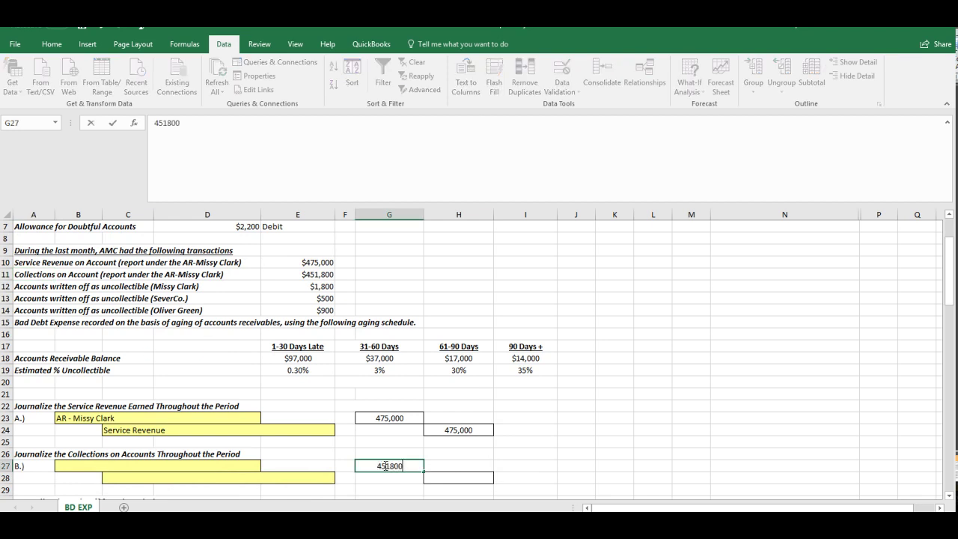
{"action": "key", "text": "Right"}
{"action": "key", "text": "Down"}
{"action": "key", "text": "Right"}
{"action": "key", "text": "Left"}
{"action": "type", "text": "451"}
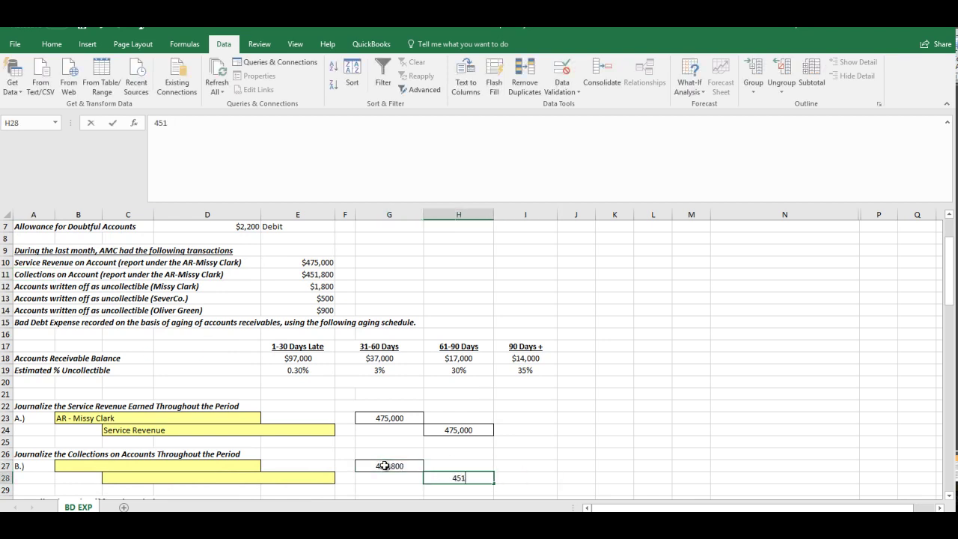
{"action": "type", "text": ",800"}
{"action": "key", "text": "Return"}
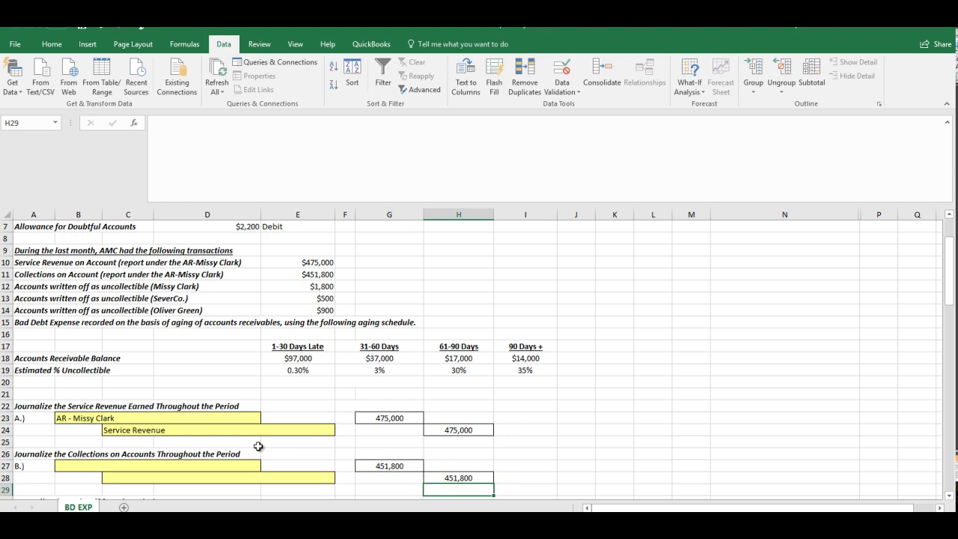
Step: Choose Cash as entry B's debit account and the AR account named in row 11 as its credit account
{"action": "left_click", "coordinate": [90, 466]}
{"action": "left_click", "coordinate": [266, 466]}
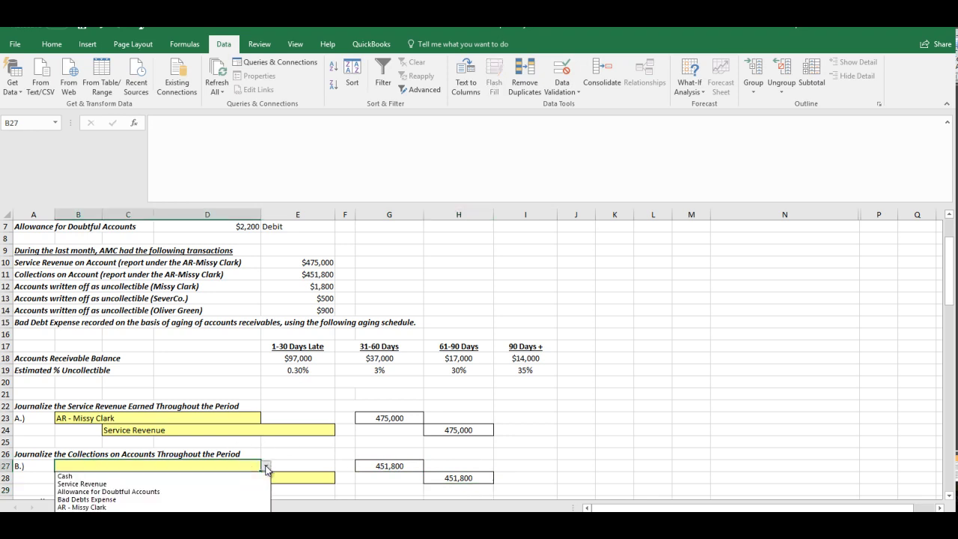
{"action": "left_click", "coordinate": [195, 478]}
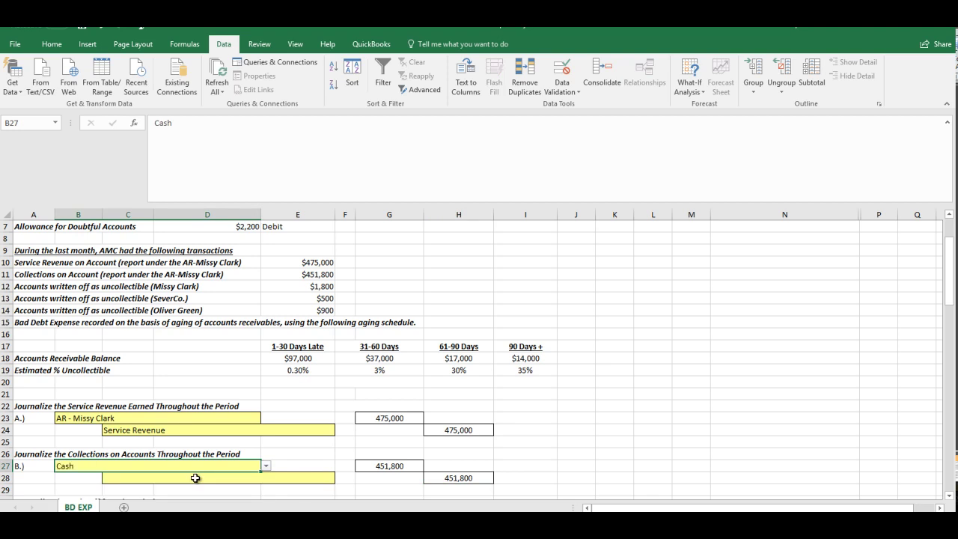
{"action": "left_click", "coordinate": [195, 477]}
{"action": "left_click", "coordinate": [340, 477]}
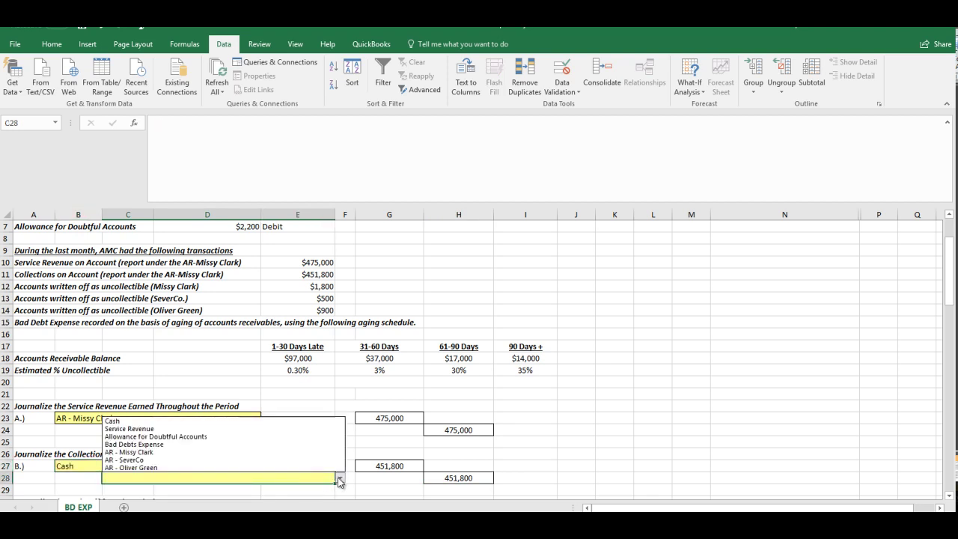
{"action": "left_click", "coordinate": [175, 453]}
{"action": "left_click", "coordinate": [399, 480]}
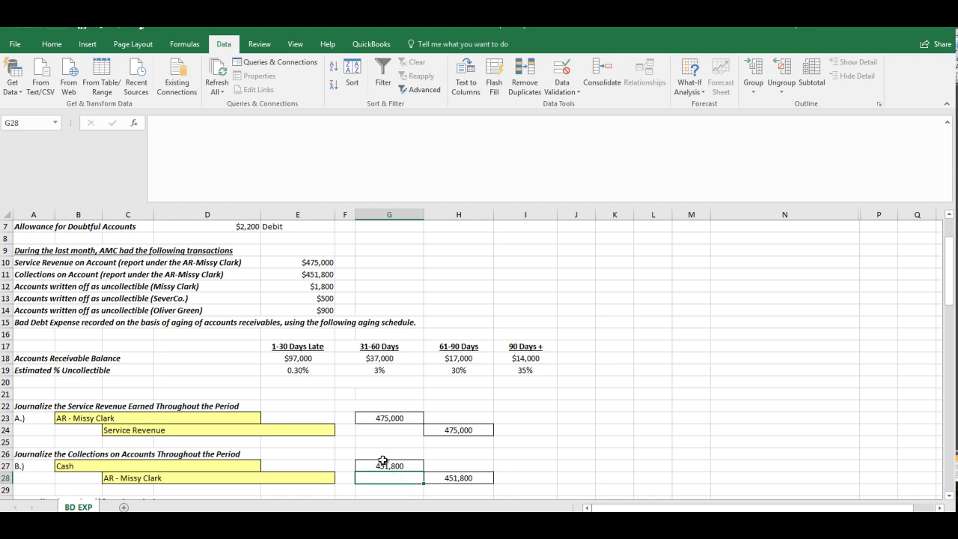
{"action": "scroll", "coordinate": [435, 476], "scroll_direction": "down", "scroll_amount": 1}
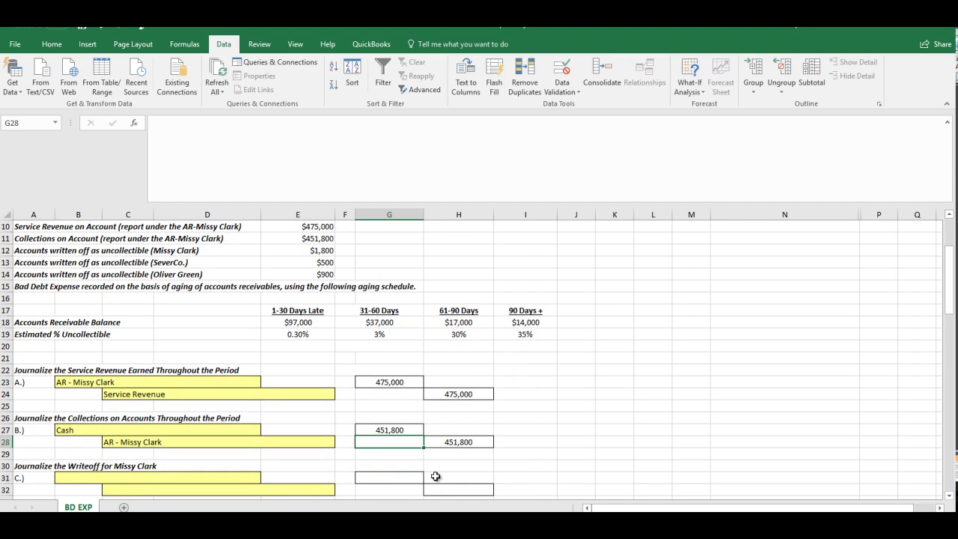
{"action": "scroll", "coordinate": [435, 476], "scroll_direction": "down", "scroll_amount": 1}
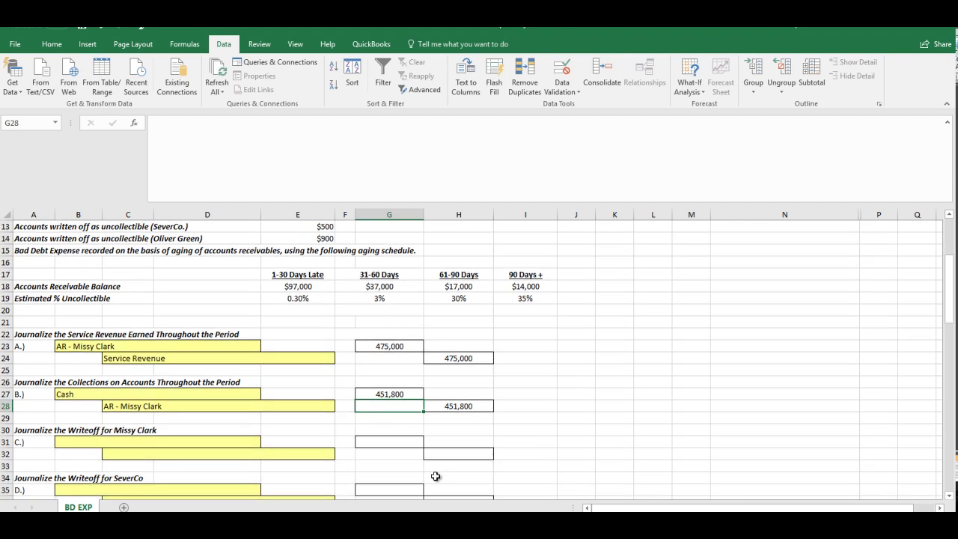
Step: Review the opening balances, the month's transactions, the blank write-off entries and the T-accounts
{"action": "scroll", "coordinate": [435, 476], "scroll_direction": "up", "scroll_amount": 4}
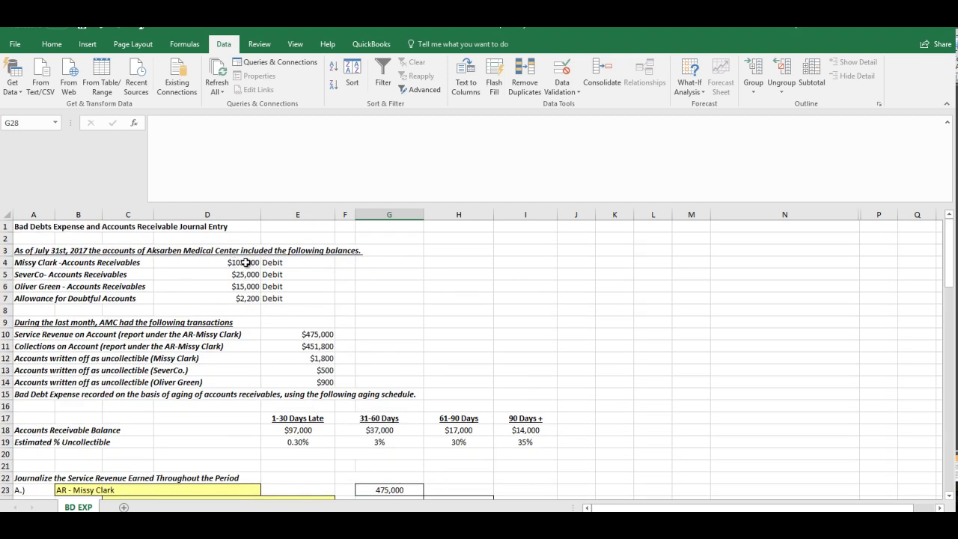
{"action": "scroll", "coordinate": [428, 315], "scroll_direction": "down", "scroll_amount": 2}
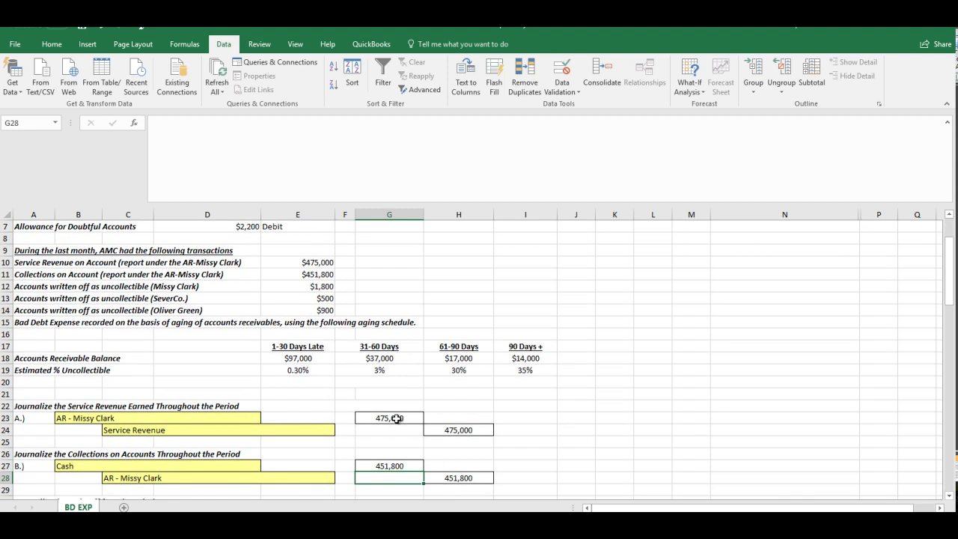
{"action": "scroll", "coordinate": [403, 422], "scroll_direction": "up", "scroll_amount": 1}
{"action": "scroll", "coordinate": [402, 422], "scroll_direction": "up", "scroll_amount": 2}
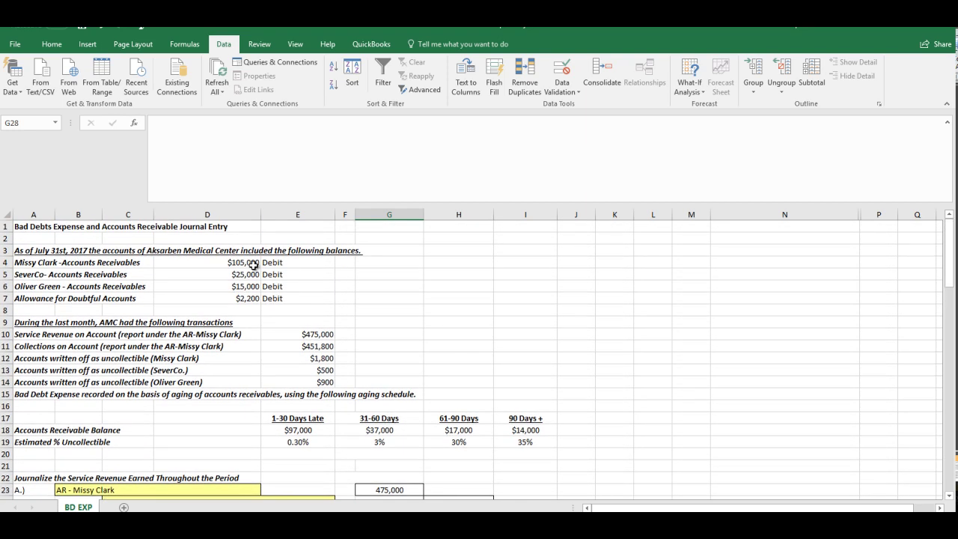
{"action": "scroll", "coordinate": [253, 265], "scroll_direction": "down", "scroll_amount": 2}
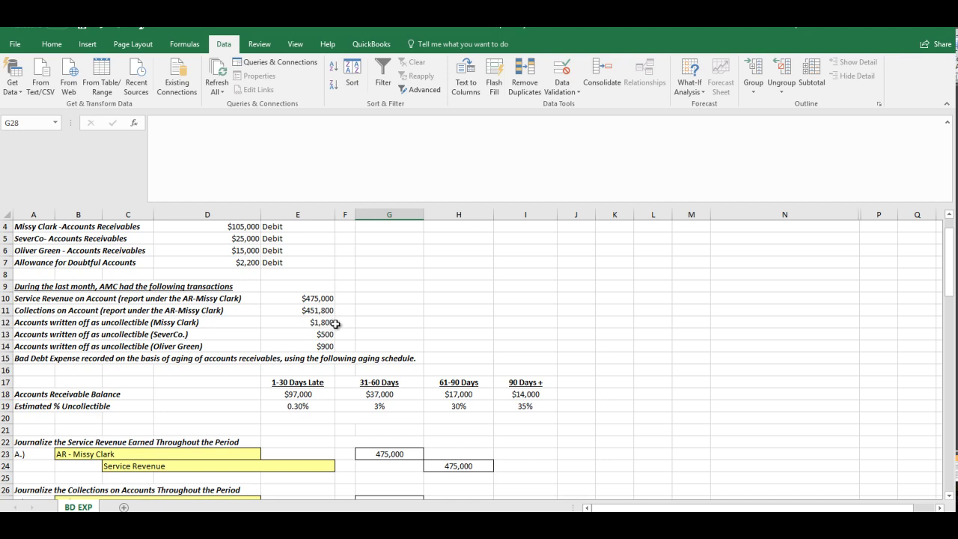
{"action": "scroll", "coordinate": [335, 324], "scroll_direction": "down", "scroll_amount": 4}
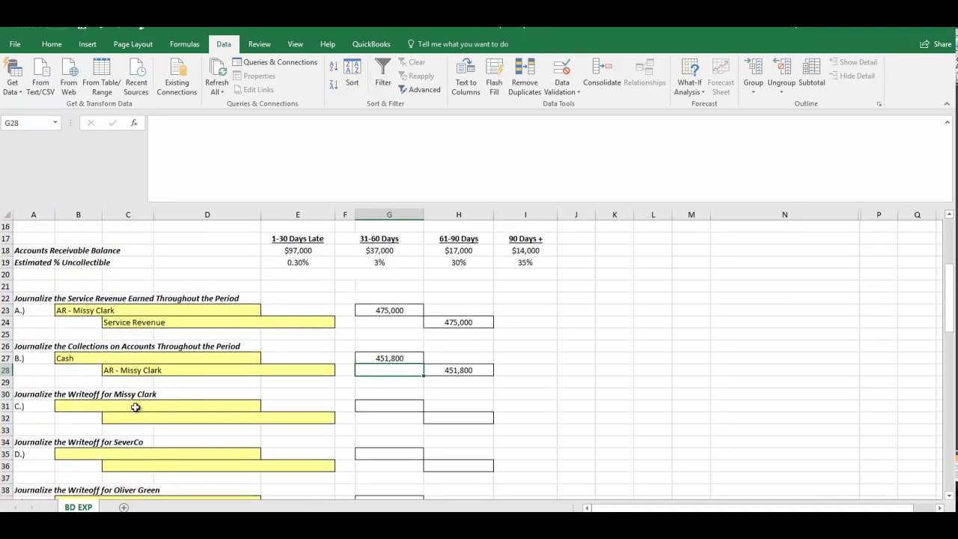
{"action": "left_click", "coordinate": [66, 404]}
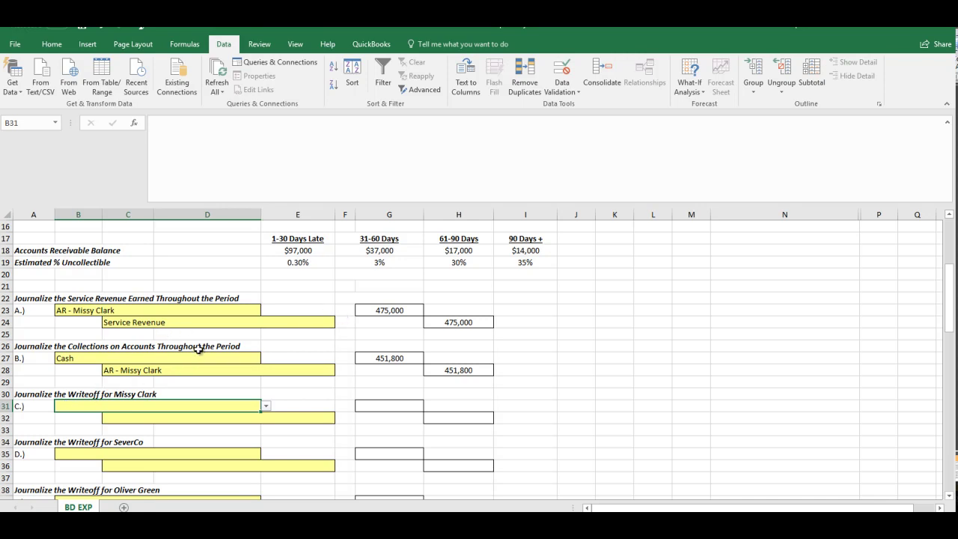
{"action": "scroll", "coordinate": [188, 358], "scroll_direction": "down", "scroll_amount": 8}
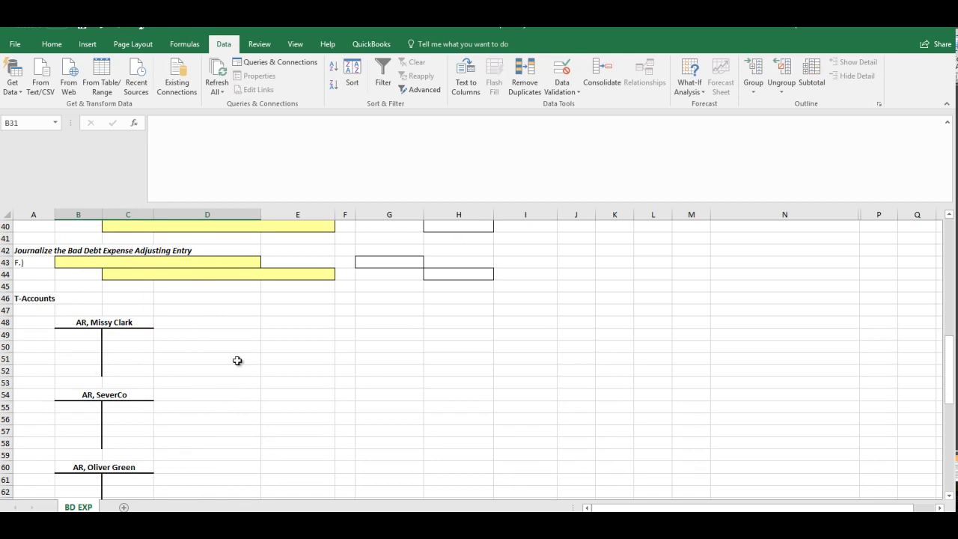
{"action": "scroll", "coordinate": [237, 361], "scroll_direction": "up", "scroll_amount": 7}
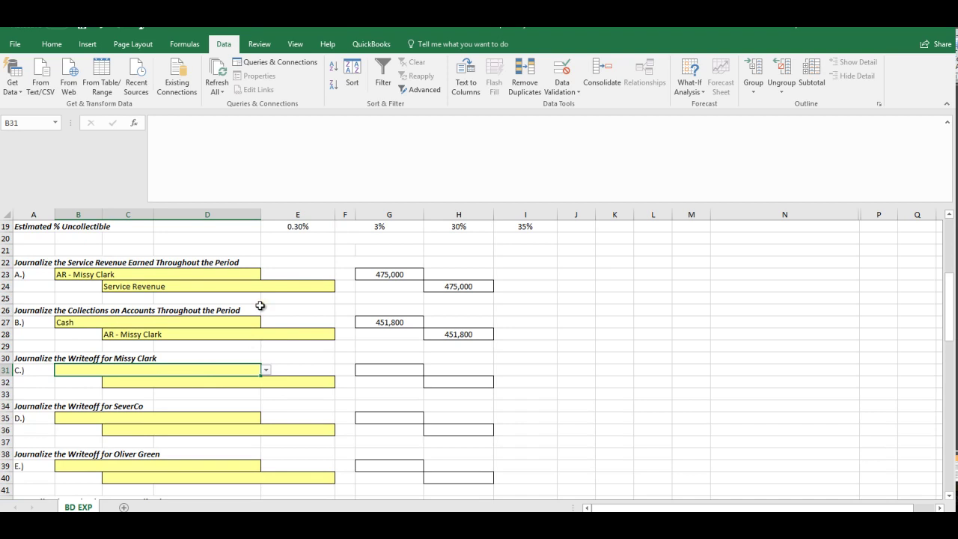
Step: Enter the row 4 opening receivable balance of 105,000 as a debit in B49 of the first AR T-account
{"action": "scroll", "coordinate": [355, 271], "scroll_direction": "up", "scroll_amount": 6}
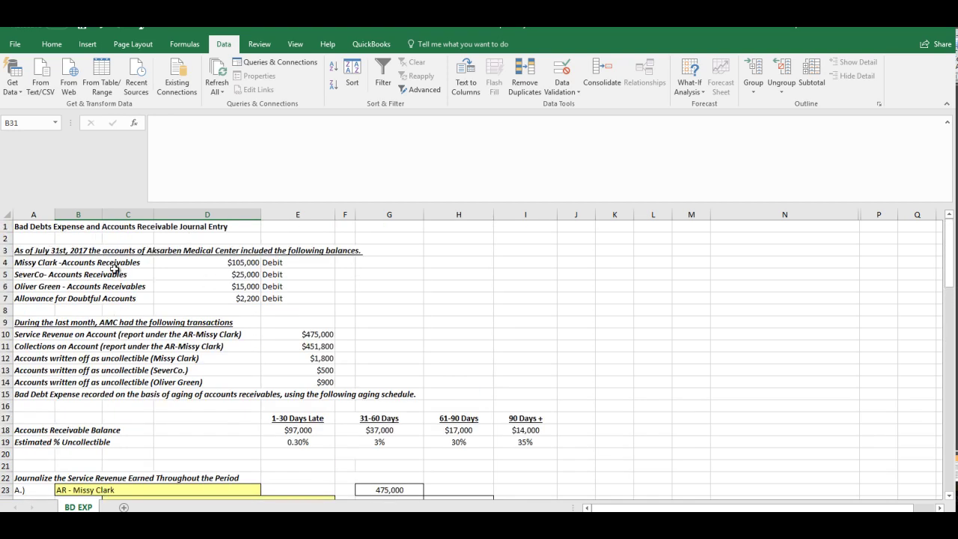
{"action": "scroll", "coordinate": [215, 396], "scroll_direction": "down", "scroll_amount": 6}
{"action": "scroll", "coordinate": [215, 395], "scroll_direction": "down", "scroll_amount": 6}
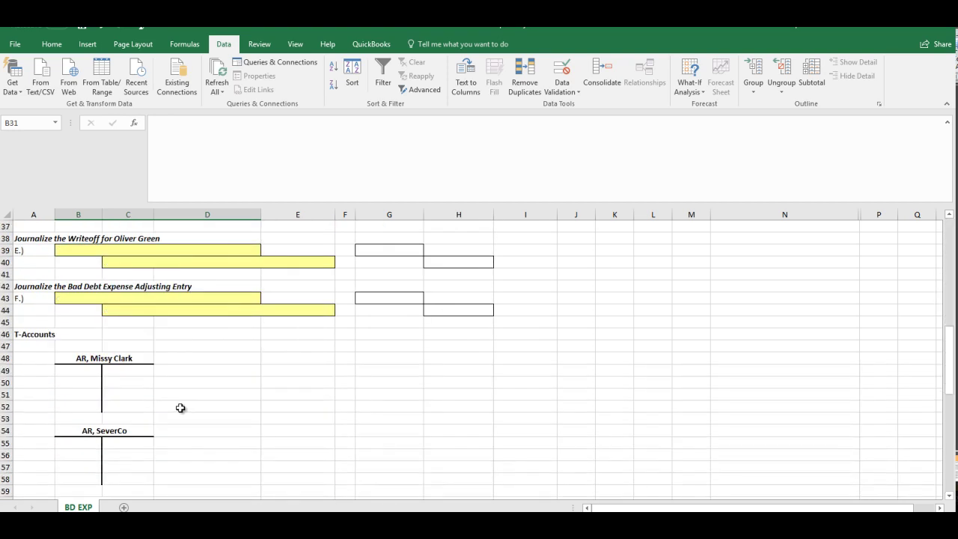
{"action": "left_click", "coordinate": [74, 370]}
{"action": "type", "text": "105000"}
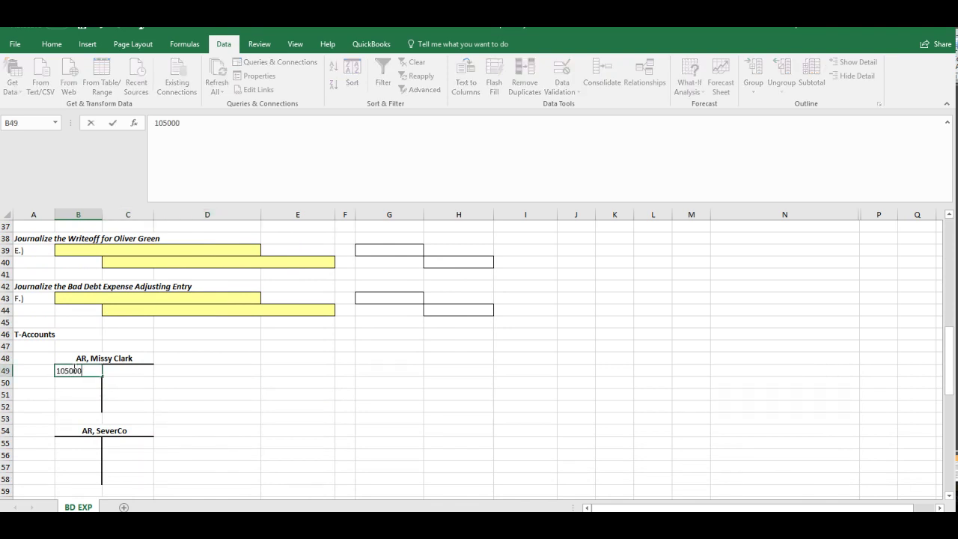
{"action": "key", "text": "Tab"}
Step: Post entry A's 475,000 as a debit in B50 of the first AR T-account
{"action": "scroll", "coordinate": [231, 372], "scroll_direction": "up", "scroll_amount": 6}
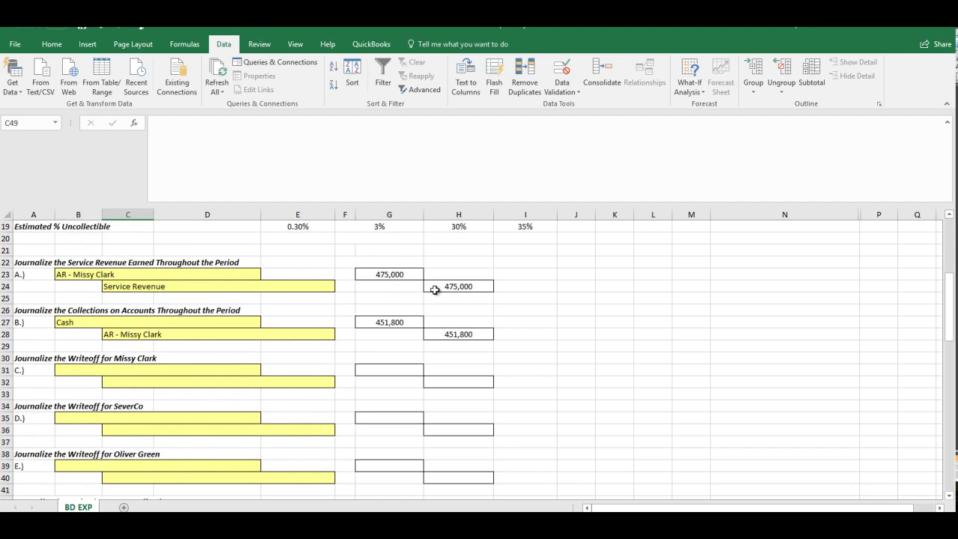
{"action": "scroll", "coordinate": [407, 310], "scroll_direction": "down", "scroll_amount": 5}
{"action": "left_click", "coordinate": [81, 418]}
{"action": "type", "text": "47"}
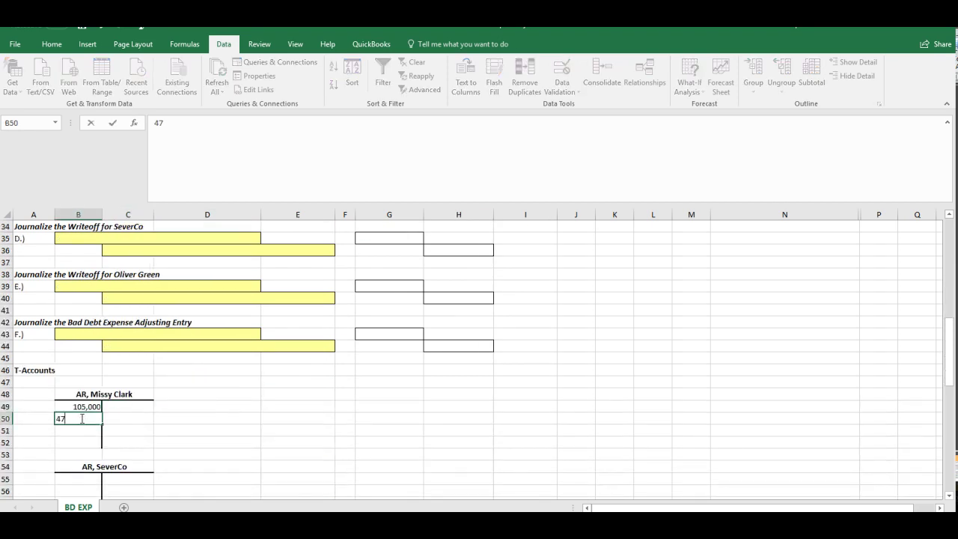
{"action": "type", "text": "5000"}
{"action": "key", "text": "Tab"}
Step: Post entry B's 451,800 collections as a credit in C49 of the first AR T-account
{"action": "key", "text": "Up"}
{"action": "scroll", "coordinate": [563, 395], "scroll_direction": "up", "scroll_amount": 3}
{"action": "scroll", "coordinate": [453, 406], "scroll_direction": "up", "scroll_amount": 2}
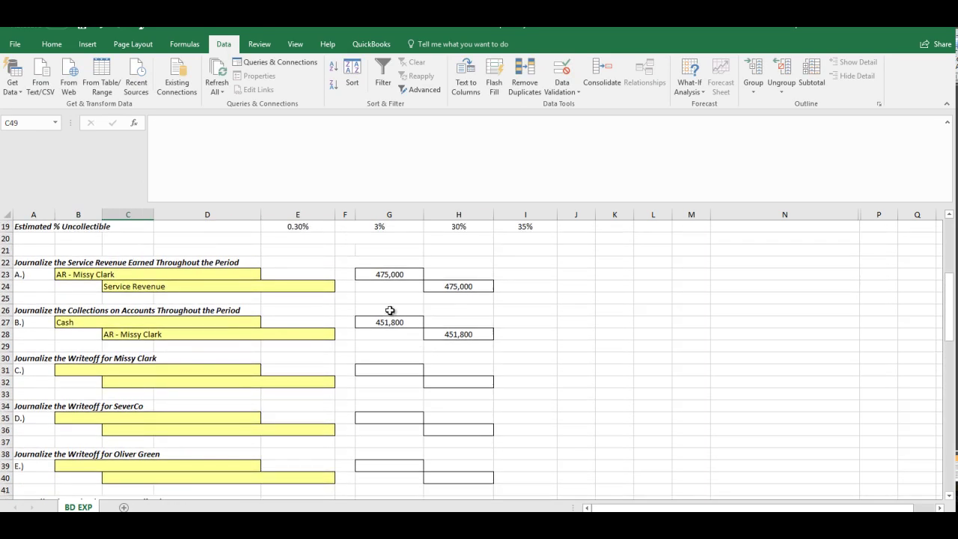
{"action": "scroll", "coordinate": [405, 321], "scroll_direction": "down", "scroll_amount": 5}
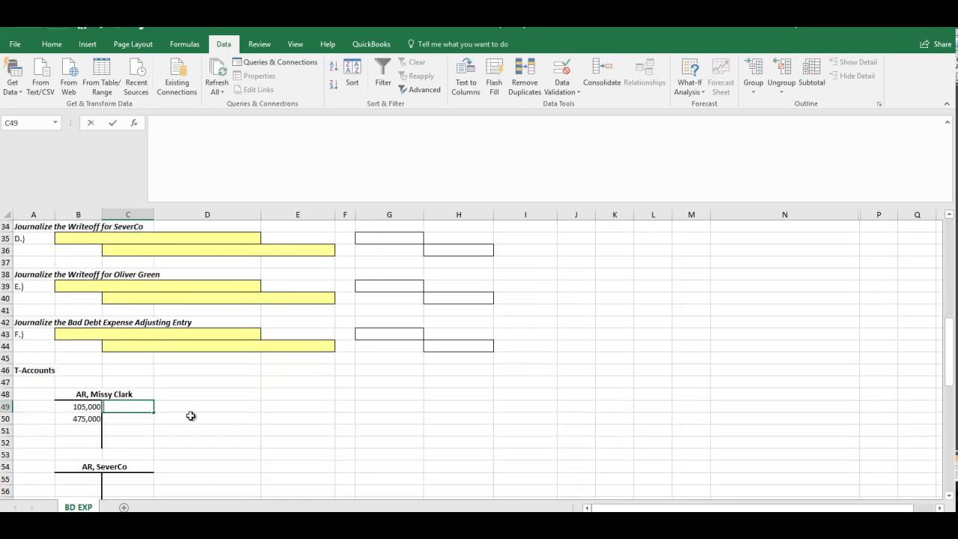
{"action": "type", "text": "451,800"}
{"action": "key", "text": "Return"}
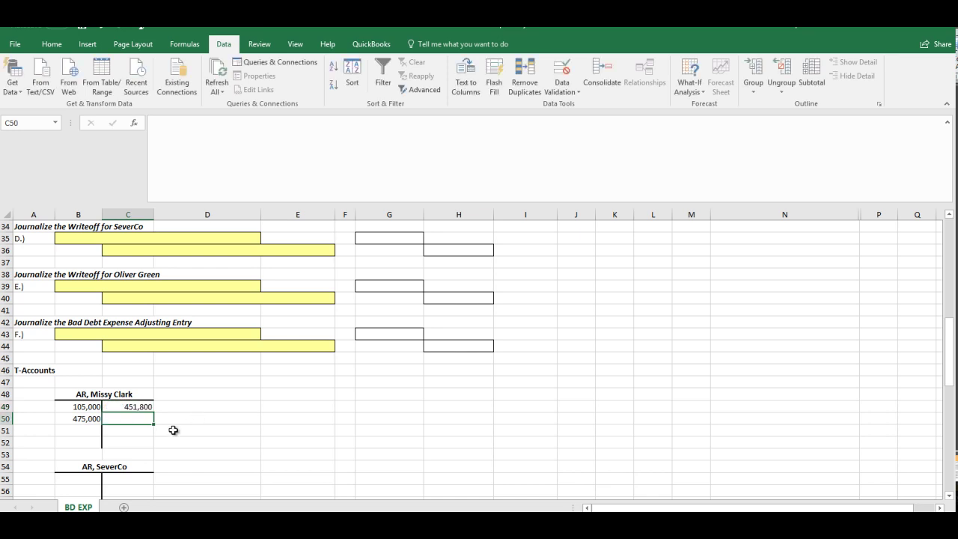
Step: Add the debits in B49 and B50 with a formula in B52
{"action": "left_click", "coordinate": [100, 443]}
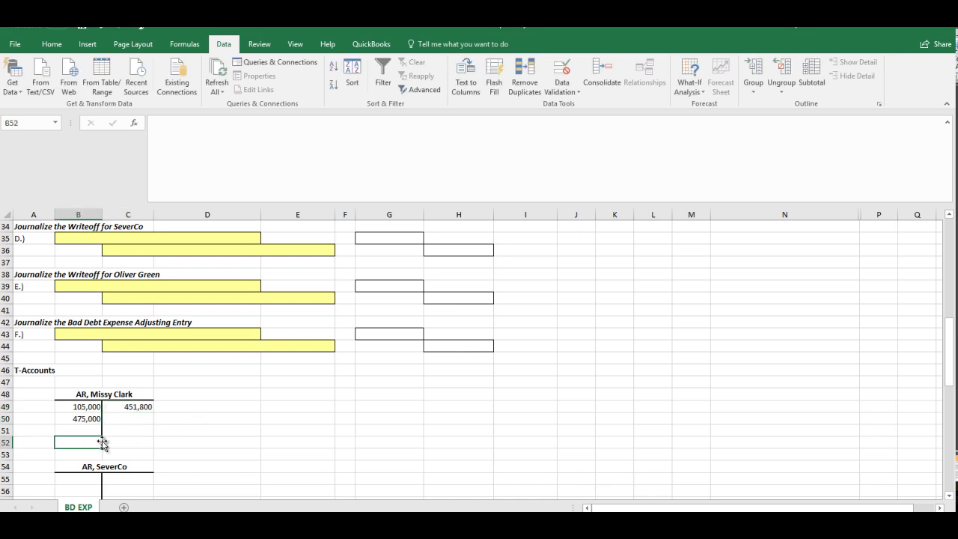
{"action": "type", "text": "="}
{"action": "key", "text": "Up"}
{"action": "key", "text": "Up"}
{"action": "key", "text": "Up"}
{"action": "type", "text": "+"}
{"action": "key", "text": "Up"}
{"action": "key", "text": "Up"}
{"action": "key", "text": "Tab"}
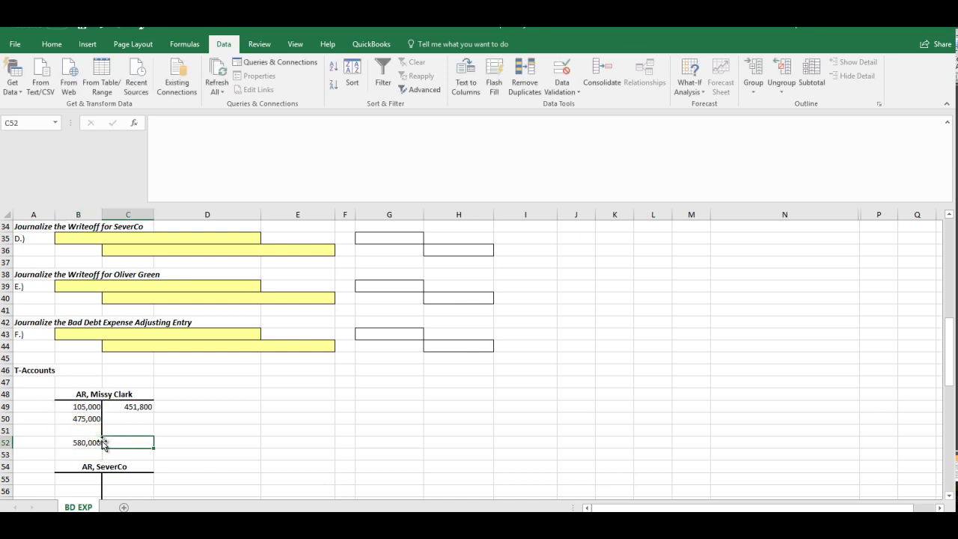
{"action": "left_click", "coordinate": [101, 442]}
{"action": "key", "text": "Return"}
{"action": "type", "text": "="}
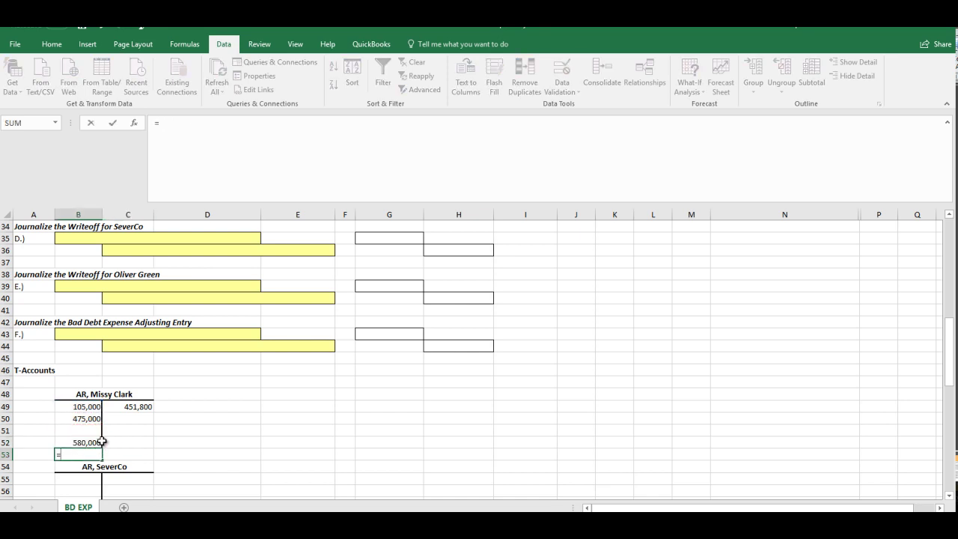
{"action": "key", "text": "Escape"}
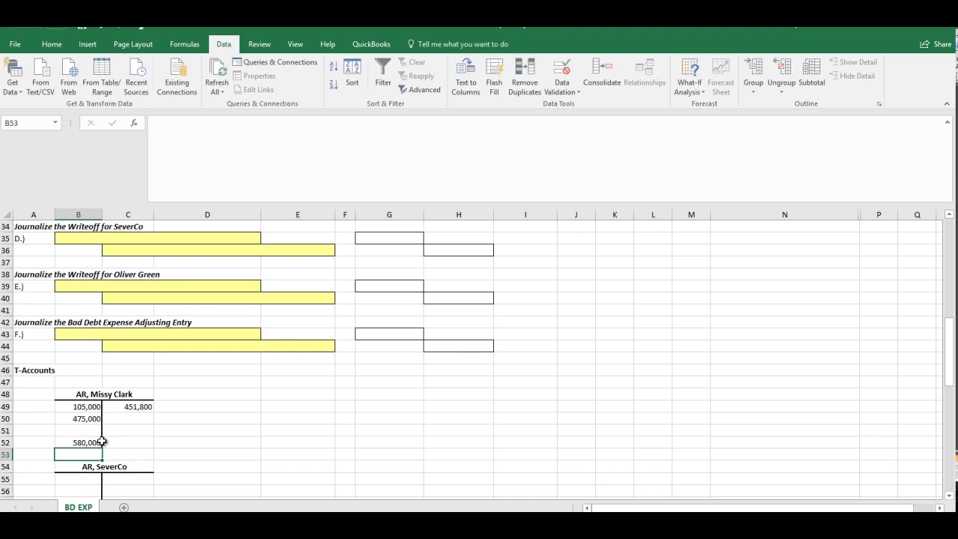
Step: Replace the formula in B52 with =580000-C49 to calculate the account's balance
{"action": "left_click", "coordinate": [101, 442]}
{"action": "type", "text": "=580000-"}
{"action": "key", "text": "Up"}
{"action": "key", "text": "Up"}
{"action": "key", "text": "Up"}
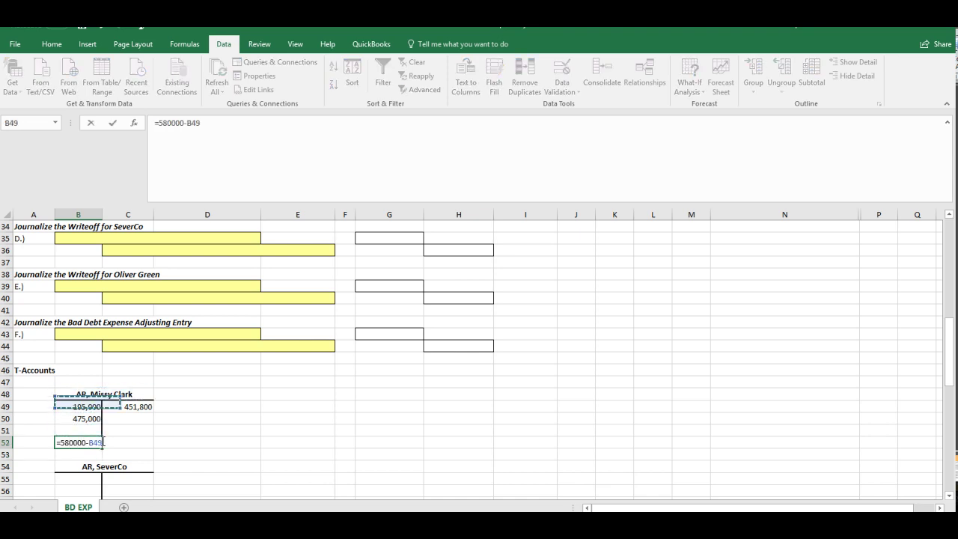
{"action": "key", "text": "Right"}
{"action": "key", "text": "Return"}
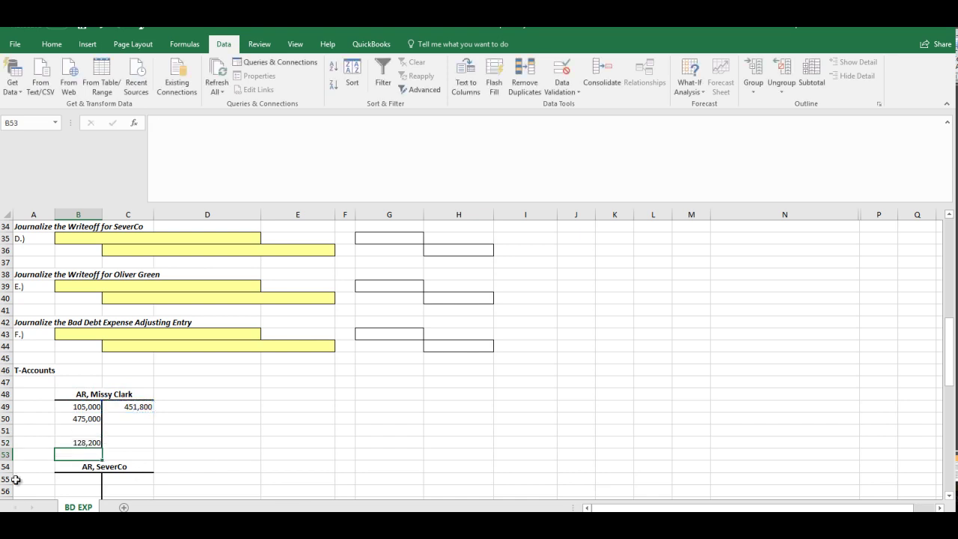
Step: Make the balance in B52 bold
{"action": "left_click", "coordinate": [79, 443]}
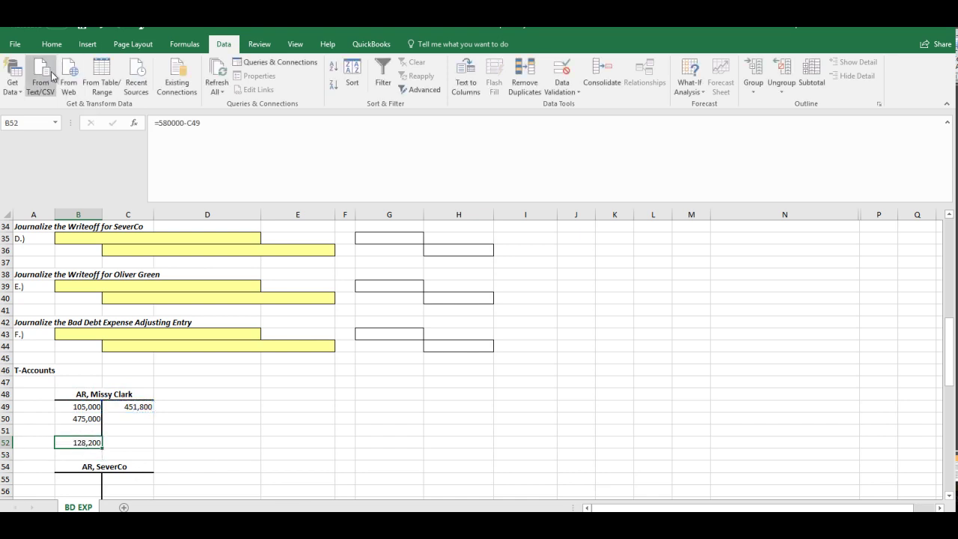
{"action": "left_click", "coordinate": [52, 45]}
{"action": "left_click", "coordinate": [101, 85]}
{"action": "left_click", "coordinate": [257, 441]}
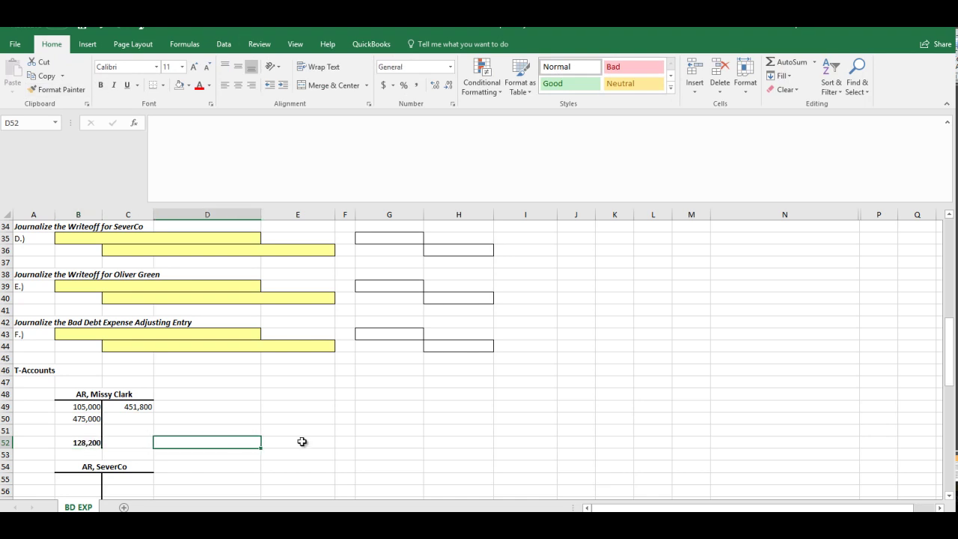
Step: Post the row 12 write-off of 1,800 as a credit in C50 and clear the balance in B52
{"action": "left_click", "coordinate": [329, 445]}
{"action": "scroll", "coordinate": [324, 445], "scroll_direction": "up", "scroll_amount": 10}
{"action": "scroll", "coordinate": [324, 445], "scroll_direction": "up", "scroll_amount": 1}
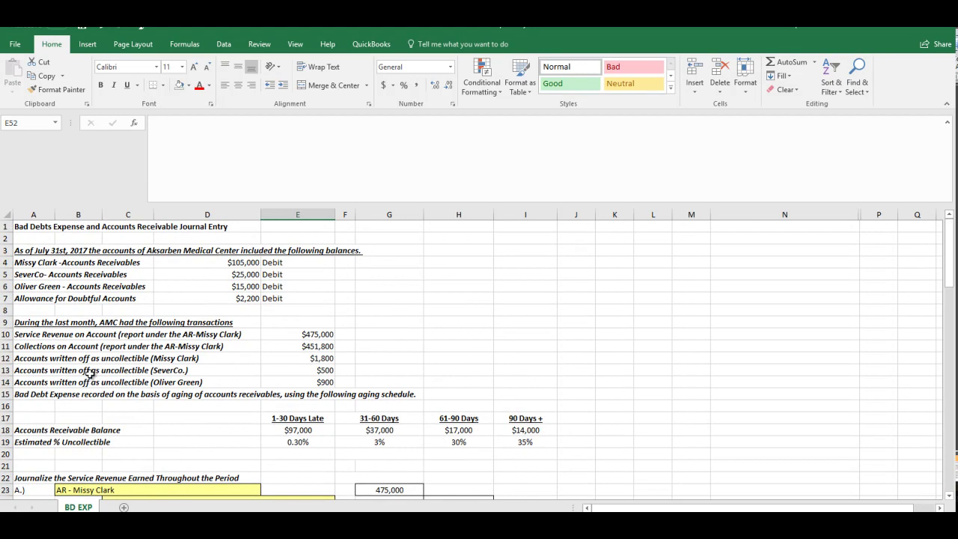
{"action": "scroll", "coordinate": [334, 359], "scroll_direction": "down", "scroll_amount": 12}
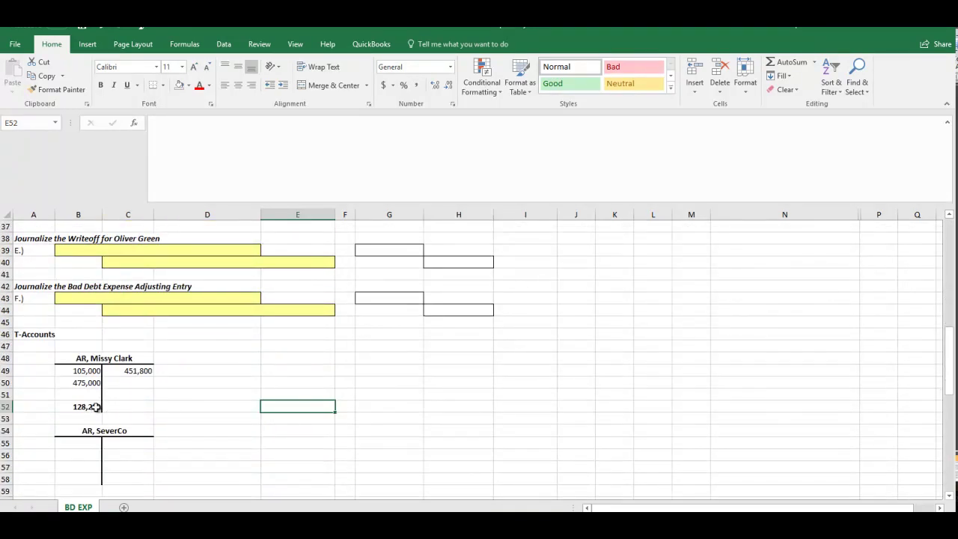
{"action": "left_click", "coordinate": [118, 386]}
{"action": "type", "text": "1800"}
{"action": "key", "text": "Return"}
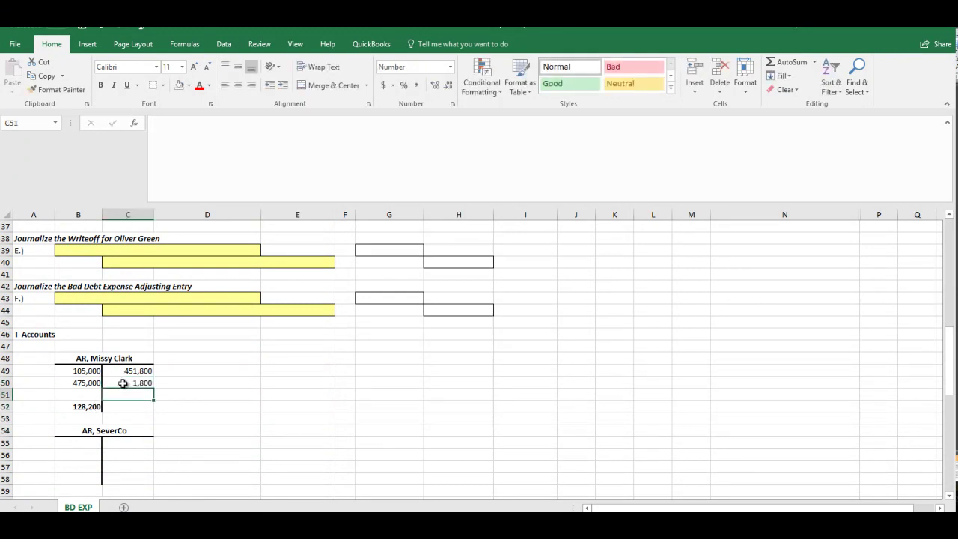
{"action": "key", "text": "Left"}
{"action": "key", "text": "Down"}
{"action": "key", "text": "Delete"}
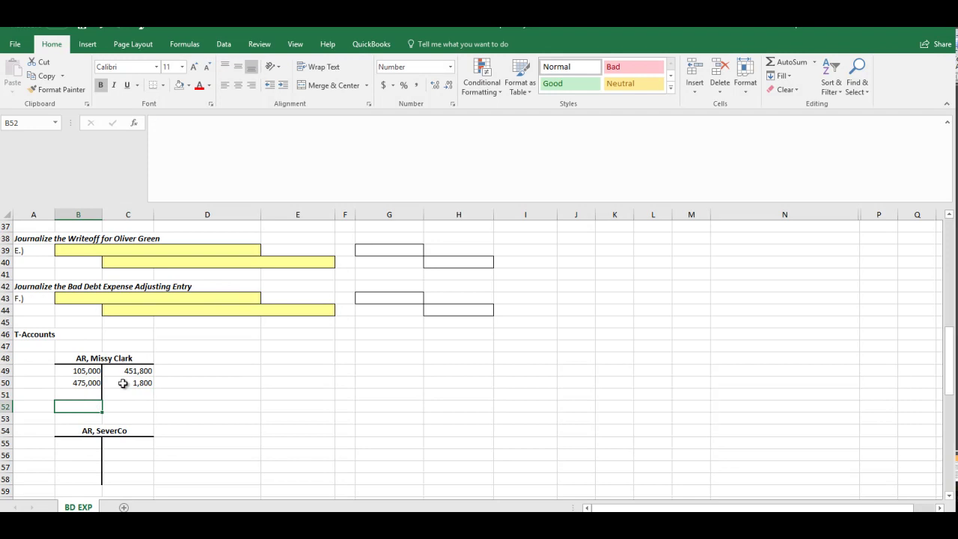
Step: Enter the 1,800 write-off for entry C as a debit in G31 and a credit in H32
{"action": "scroll", "coordinate": [122, 383], "scroll_direction": "up", "scroll_amount": 6}
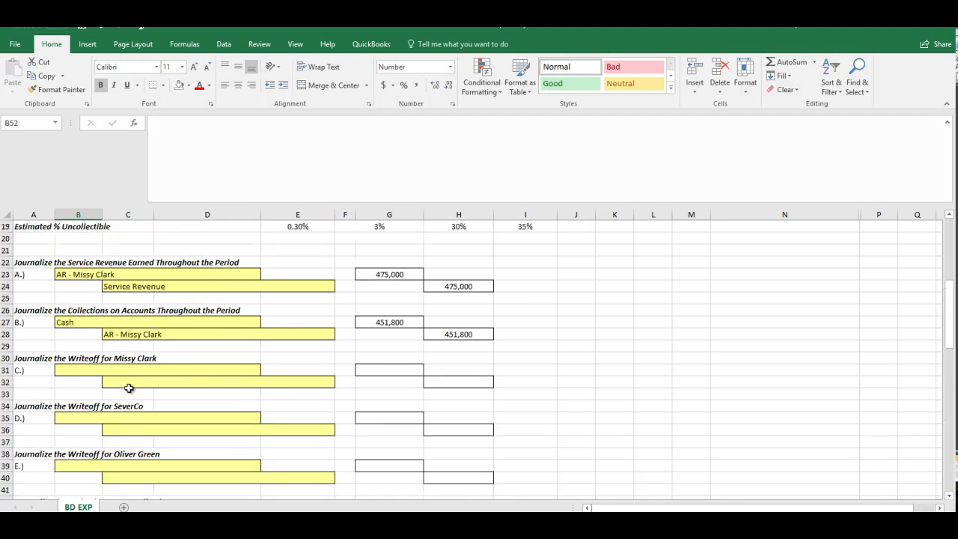
{"action": "left_click", "coordinate": [406, 368]}
{"action": "type", "text": "1800"}
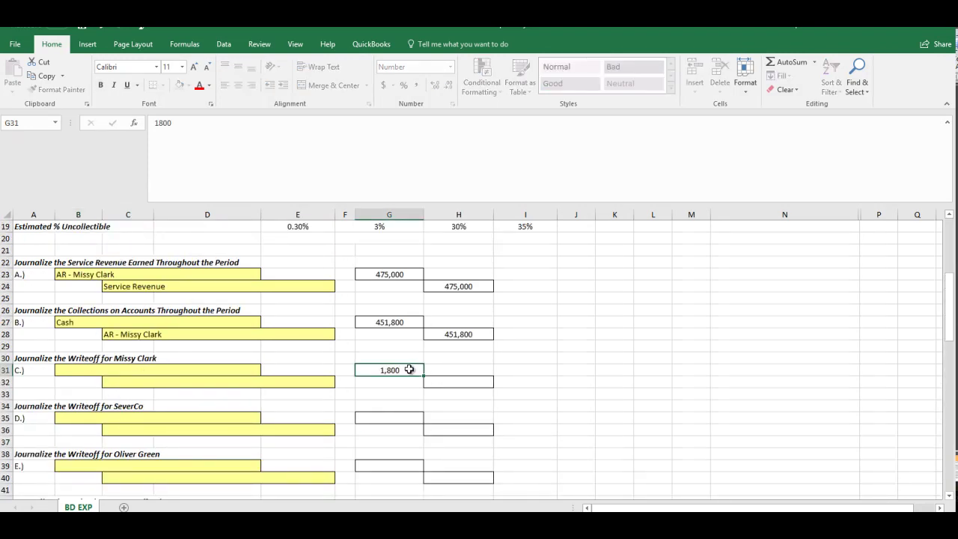
{"action": "key", "text": "Tab"}
{"action": "key", "text": "Down"}
{"action": "type", "text": "1800"}
{"action": "key", "text": "Return"}
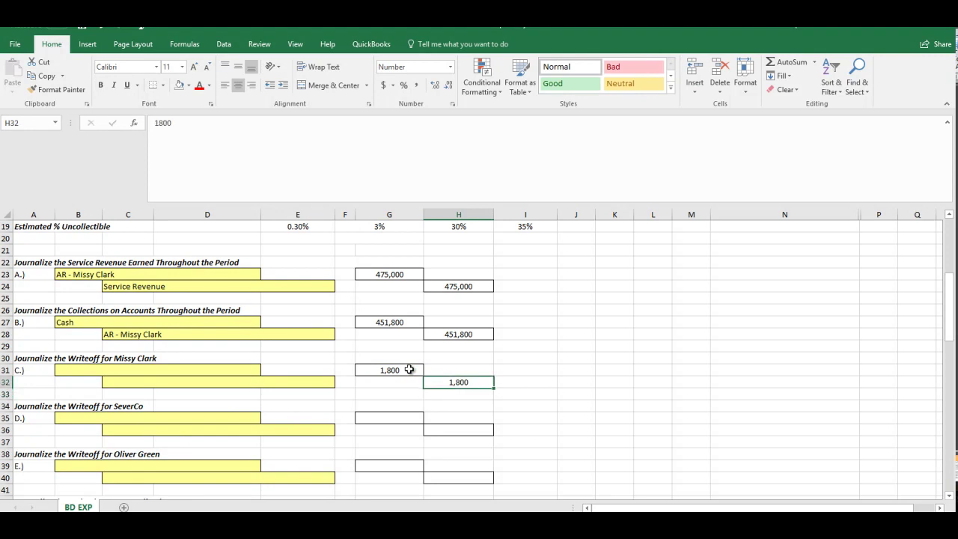
Step: Choose the AR account of the customer named in row 12 as entry C's credit account in C32
{"action": "key", "text": "Up"}
{"action": "key", "text": "Left"}
{"action": "key", "text": "Left"}
{"action": "key", "text": "Left"}
{"action": "key", "text": "Left"}
{"action": "key", "text": "Right"}
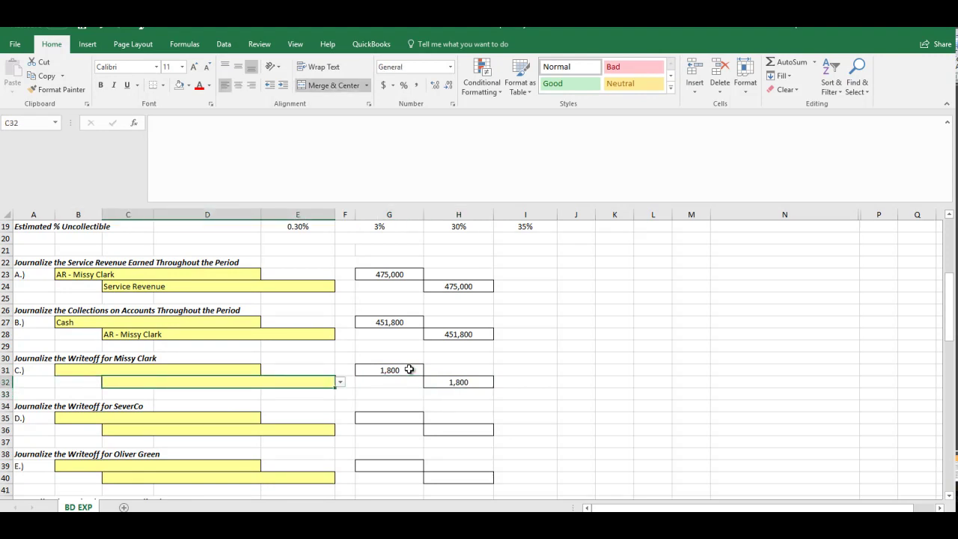
{"action": "left_click", "coordinate": [340, 383]}
{"action": "left_click", "coordinate": [140, 423]}
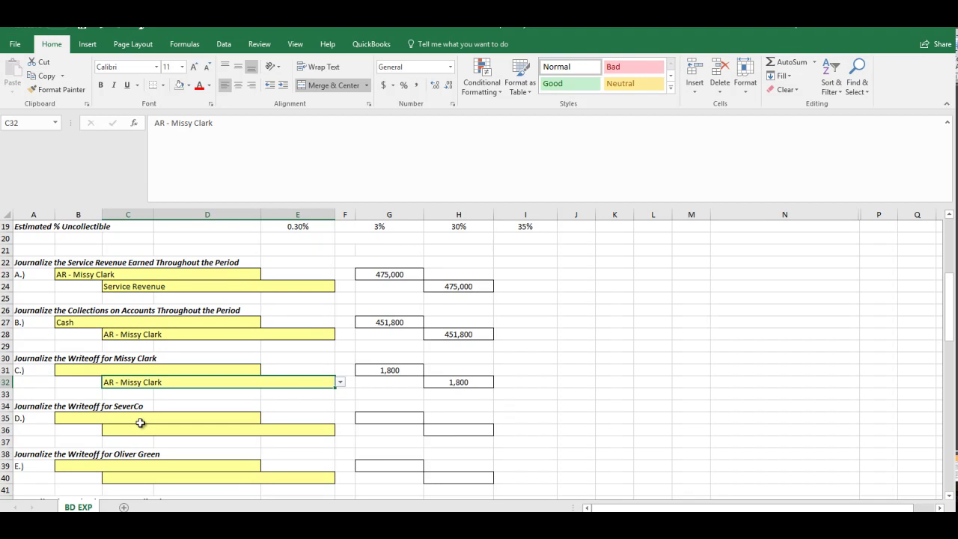
Step: Choose Allowance for Doubtful Accounts as entry C's debit account in B31
{"action": "scroll", "coordinate": [216, 367], "scroll_direction": "up", "scroll_amount": 2}
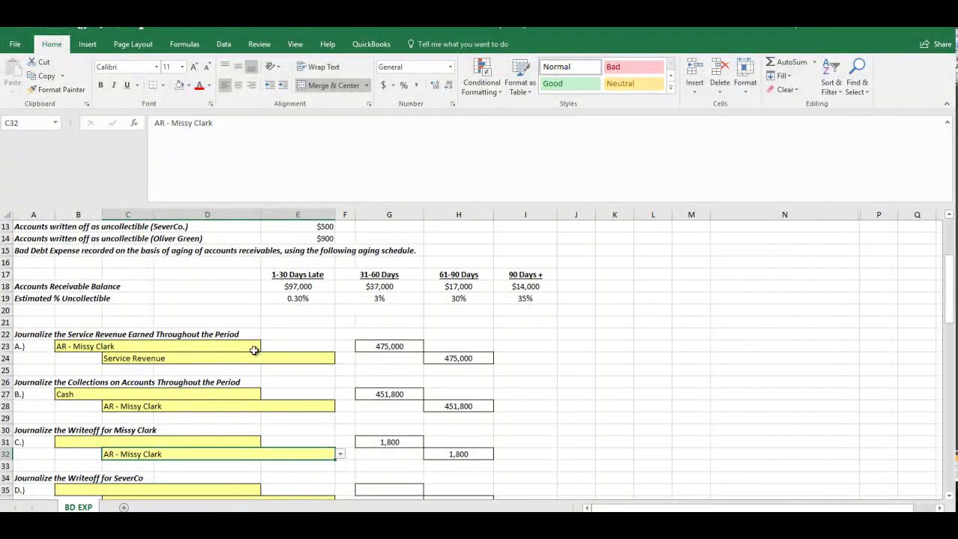
{"action": "left_click", "coordinate": [172, 442]}
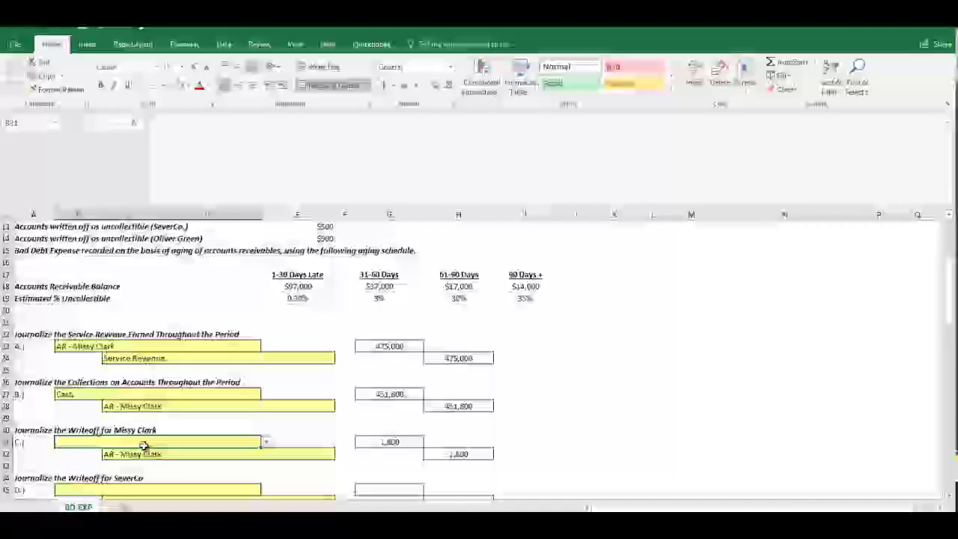
{"action": "left_click", "coordinate": [266, 443]}
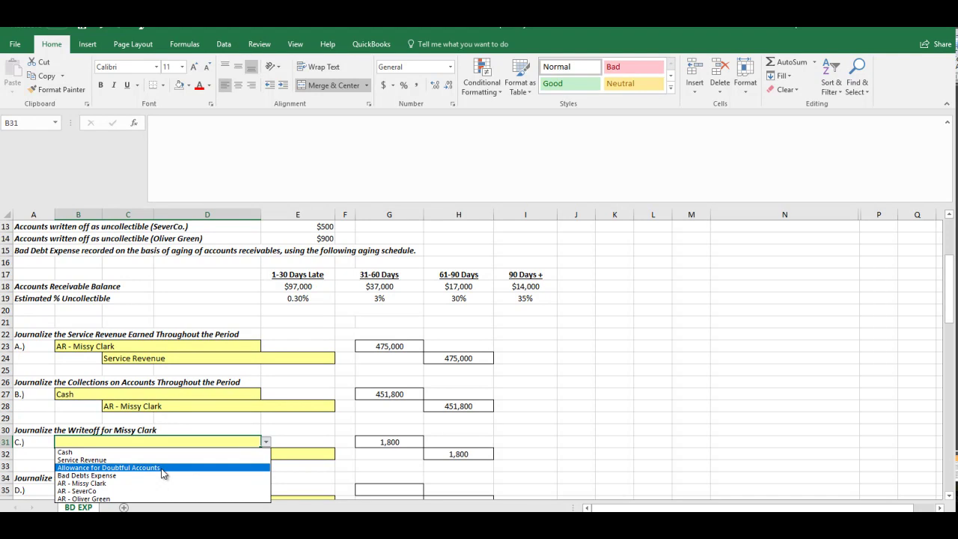
{"action": "left_click", "coordinate": [163, 467]}
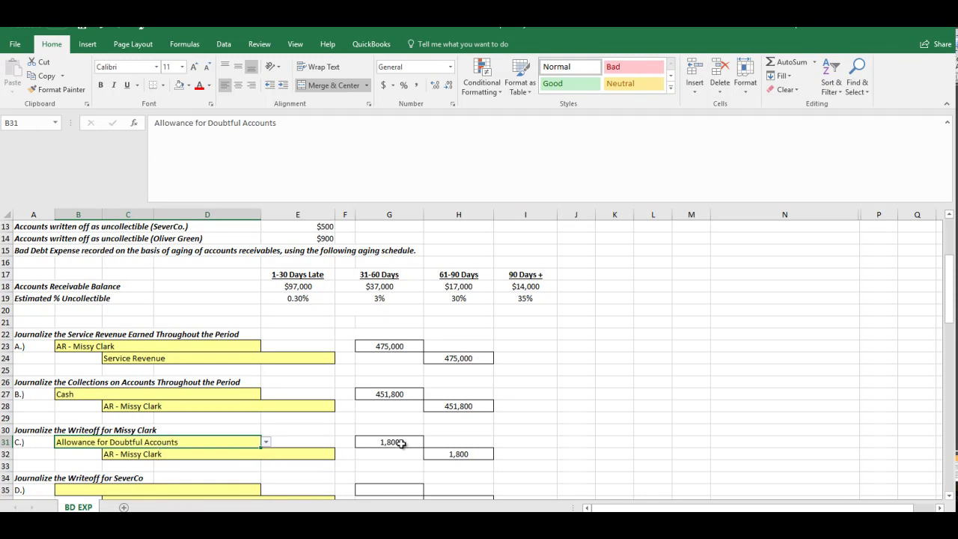
{"action": "left_click", "coordinate": [346, 445]}
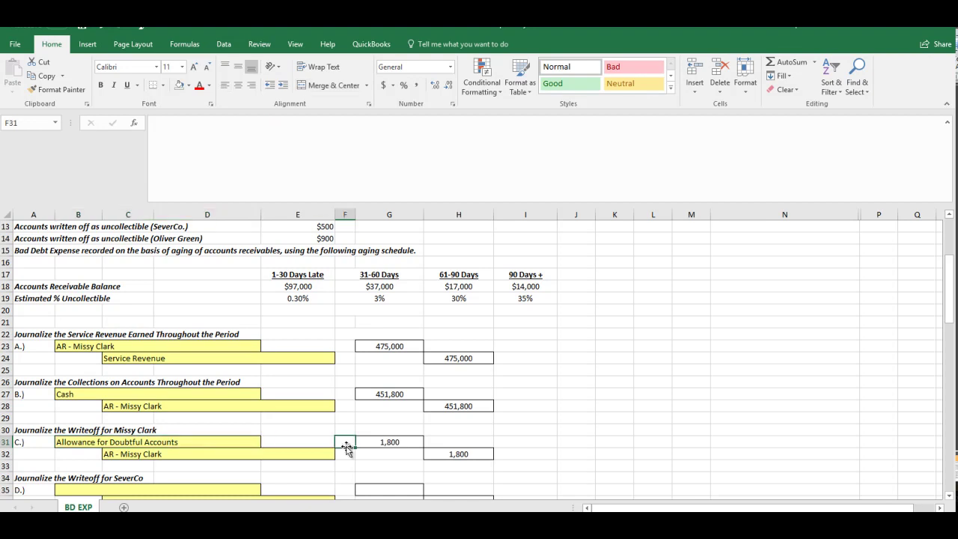
Step: Set entry D's accounts to Allowance for Doubtful Accounts as the debit in B35 and AR - SeverCo as the credit in C36
{"action": "scroll", "coordinate": [346, 446], "scroll_direction": "down", "scroll_amount": 2}
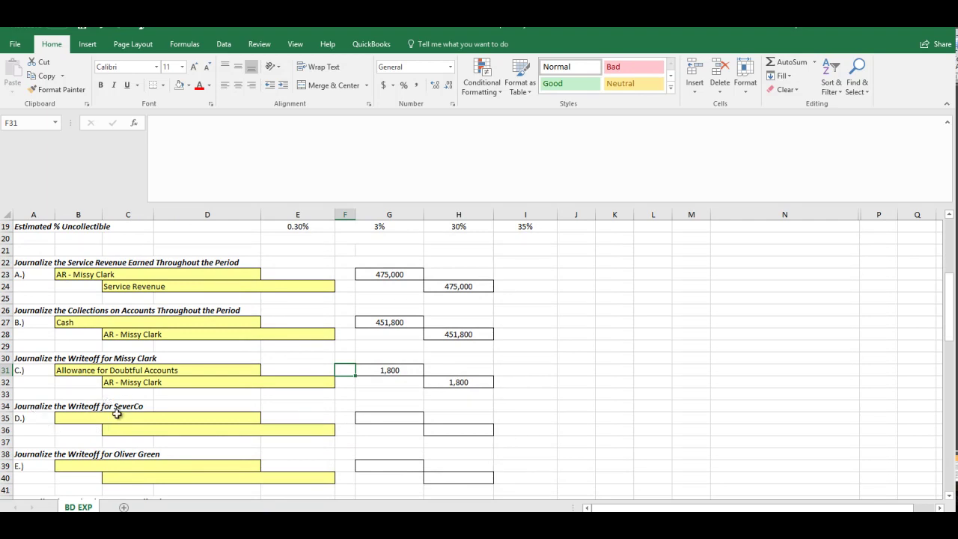
{"action": "left_click", "coordinate": [118, 418]}
{"action": "left_click", "coordinate": [266, 418]}
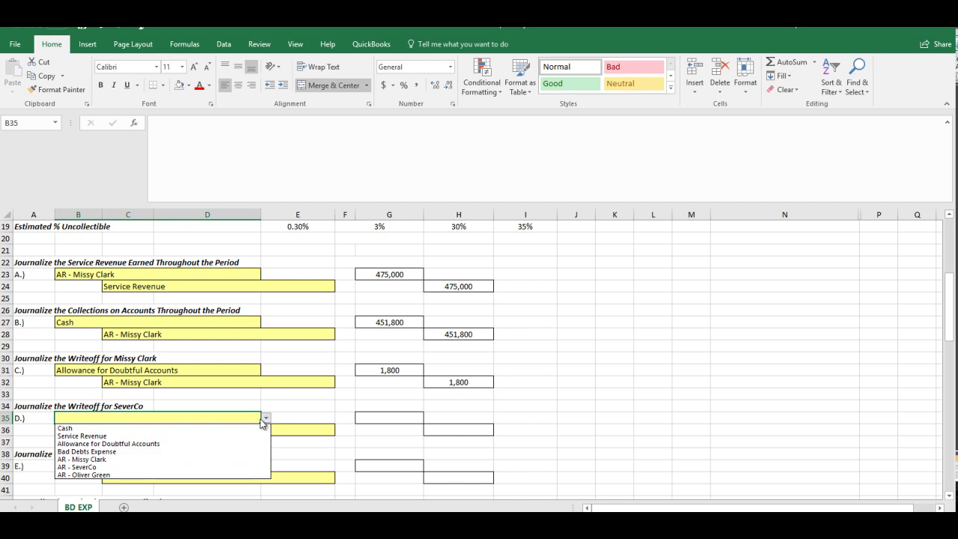
{"action": "left_click", "coordinate": [169, 441]}
{"action": "left_click", "coordinate": [180, 429]}
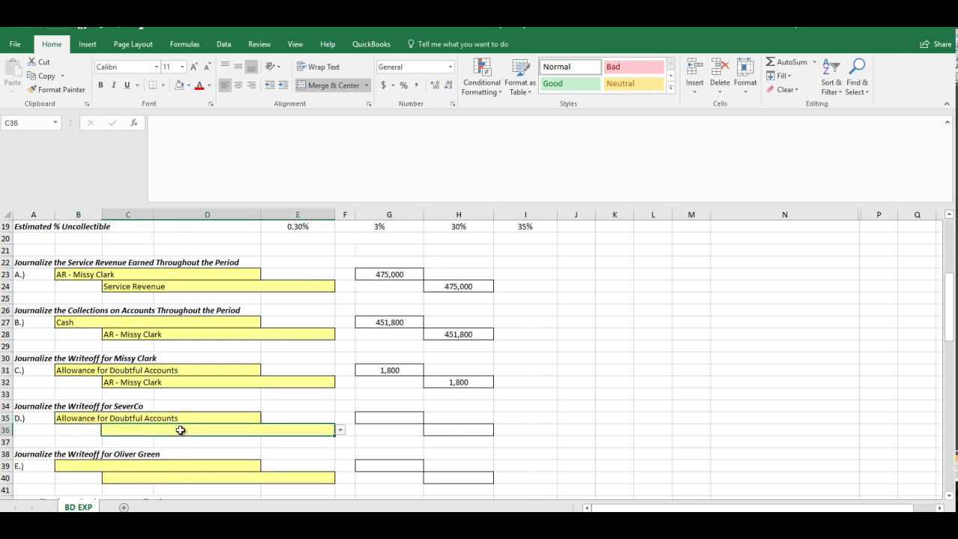
{"action": "left_click", "coordinate": [340, 431]}
{"action": "left_click", "coordinate": [167, 478]}
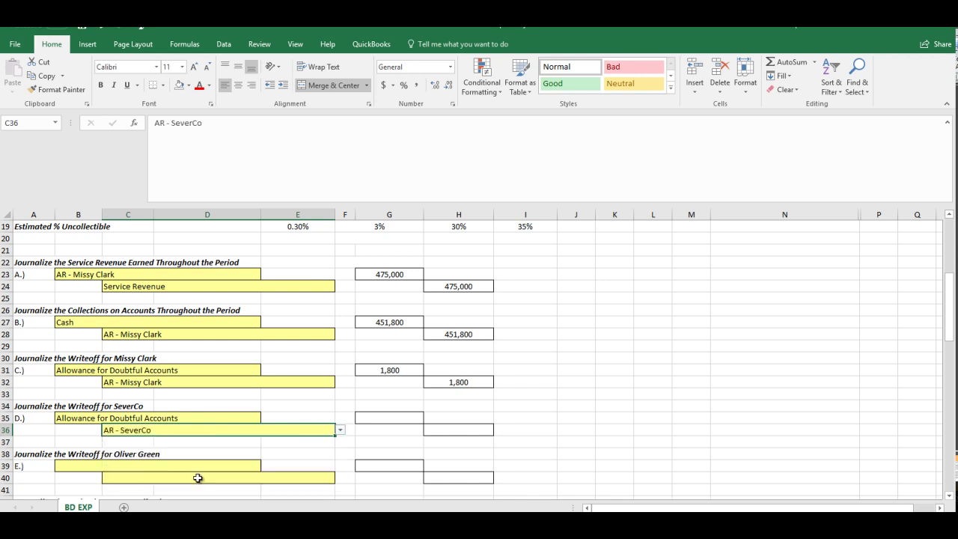
Step: Set entry E's debit account in B39 to Allowance for Doubtful Accounts and its credit account in C40 to the row 14 customer's AR
{"action": "left_click", "coordinate": [191, 466]}
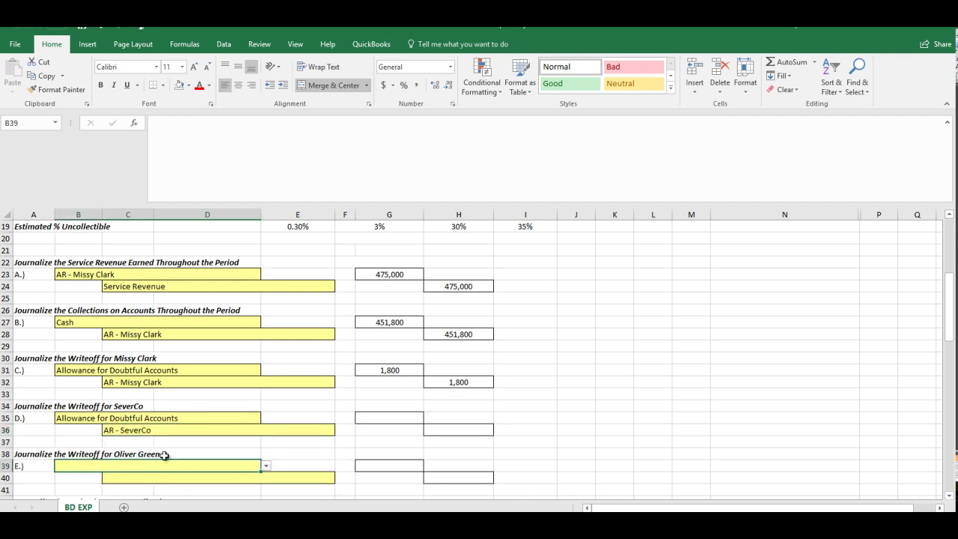
{"action": "left_click", "coordinate": [266, 465]}
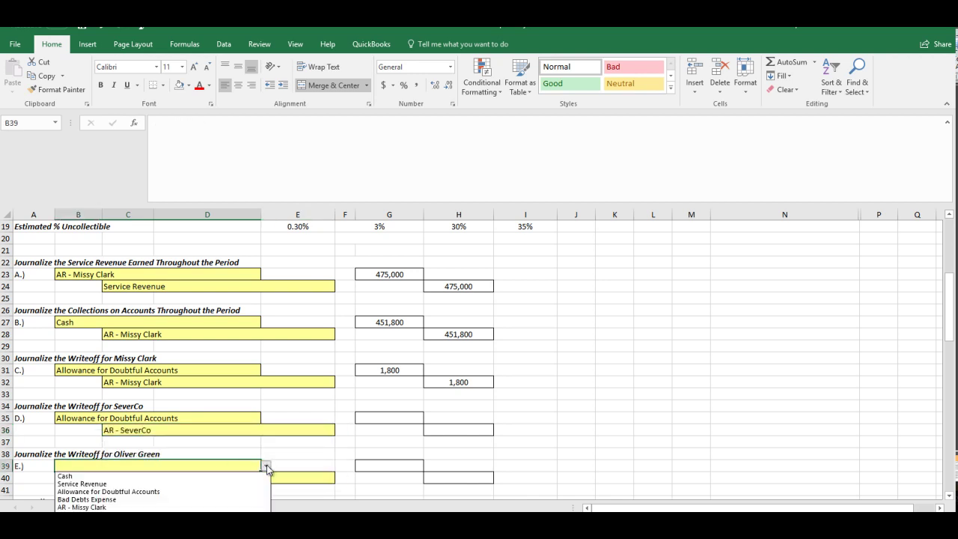
{"action": "left_click", "coordinate": [192, 493]}
{"action": "left_click", "coordinate": [303, 481]}
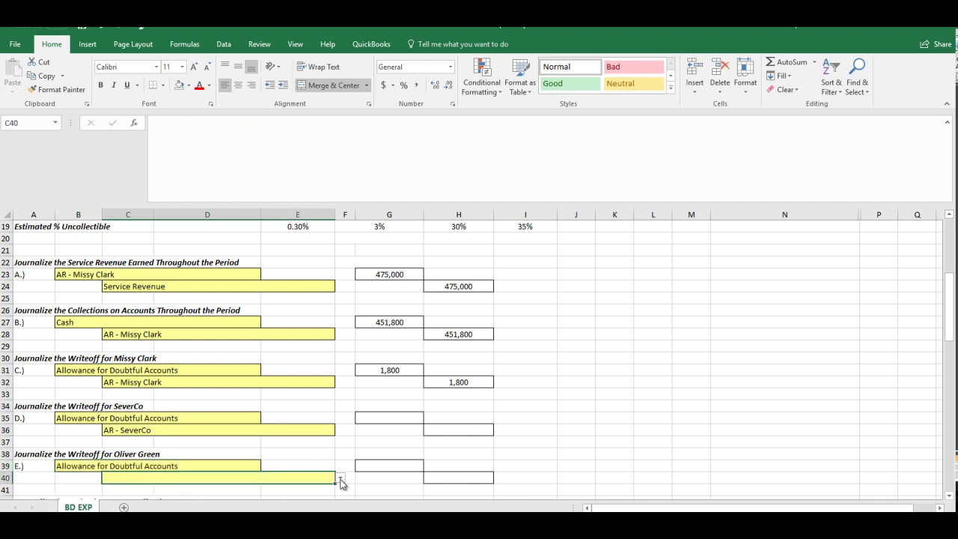
{"action": "left_click", "coordinate": [341, 479]}
{"action": "left_click", "coordinate": [208, 467]}
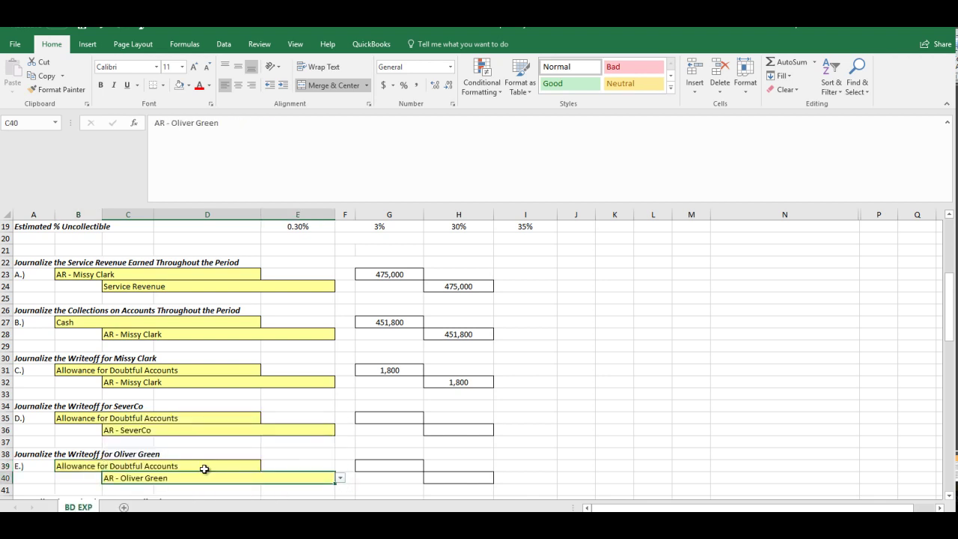
{"action": "left_click", "coordinate": [330, 464]}
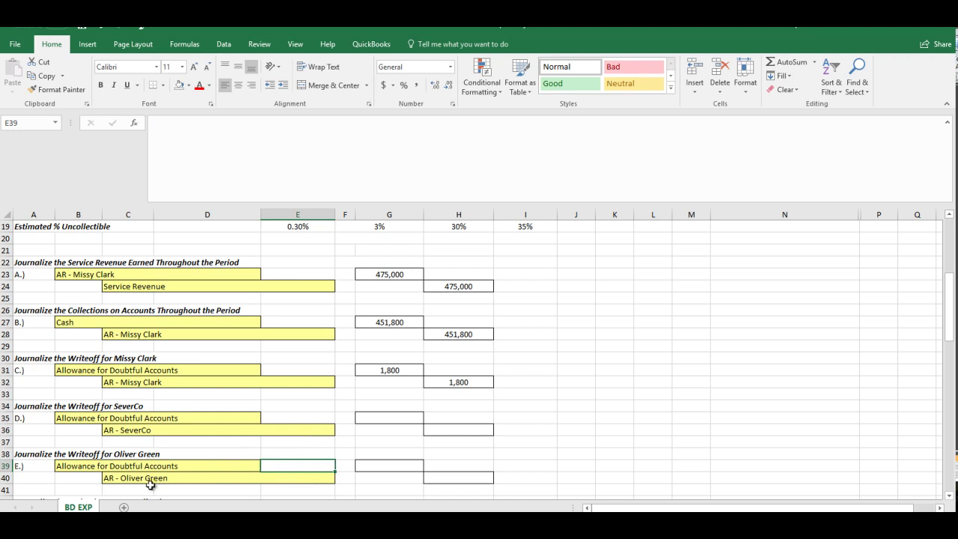
Step: Enter the 500 SeverCo write-off for entry D as a debit in G35 and a credit in H36
{"action": "scroll", "coordinate": [393, 411], "scroll_direction": "up", "scroll_amount": 5}
{"action": "scroll", "coordinate": [393, 412], "scroll_direction": "up", "scroll_amount": 1}
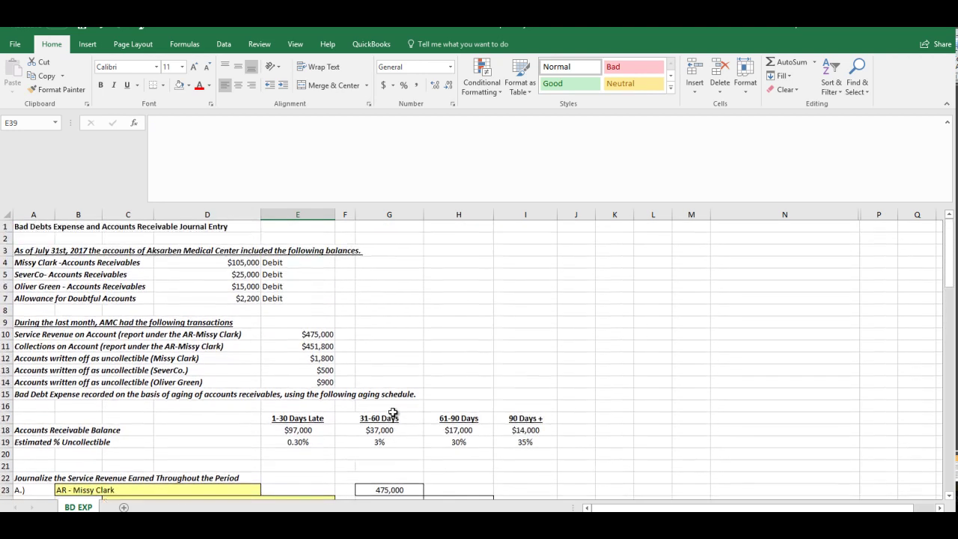
{"action": "left_click", "coordinate": [324, 370]}
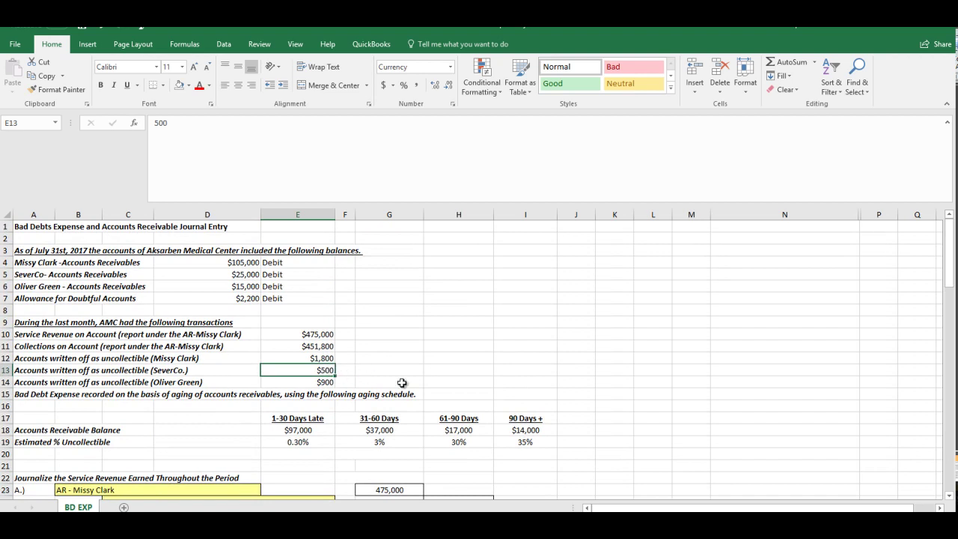
{"action": "scroll", "coordinate": [402, 383], "scroll_direction": "down", "scroll_amount": 6}
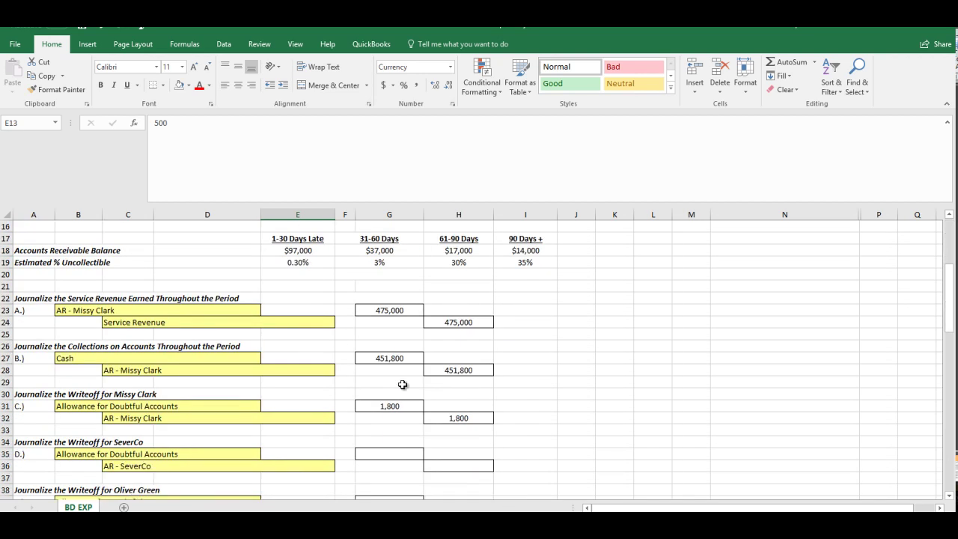
{"action": "scroll", "coordinate": [410, 427], "scroll_direction": "up", "scroll_amount": 2}
{"action": "scroll", "coordinate": [411, 427], "scroll_direction": "down", "scroll_amount": 3}
{"action": "left_click", "coordinate": [388, 381]}
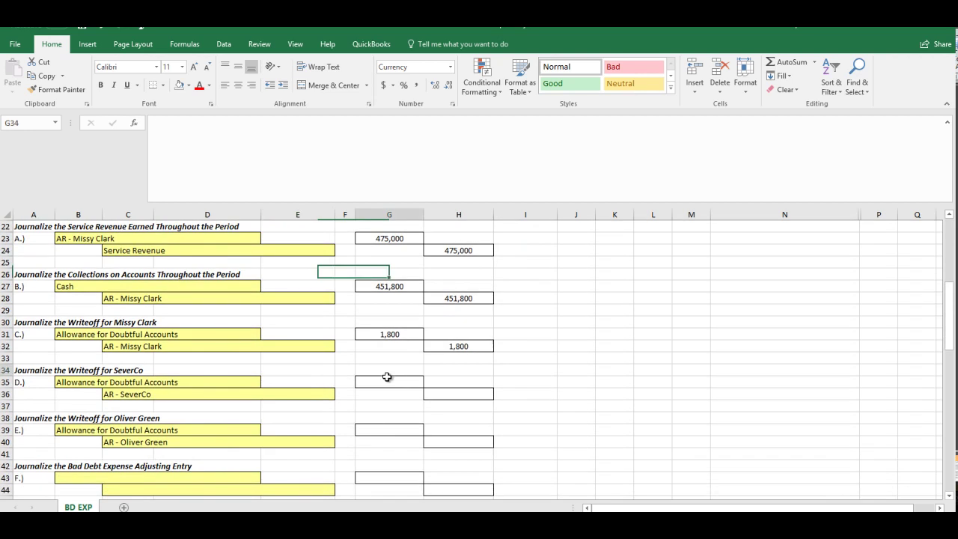
{"action": "type", "text": "500"}
{"action": "left_click", "coordinate": [425, 390]}
{"action": "type", "text": "500"}
{"action": "key", "text": "Return"}
Step: Enter the 900 write-off for entry E as a debit in G39 and a credit in H40
{"action": "key", "text": "Down"}
{"action": "key", "text": "Down"}
{"action": "key", "text": "Left"}
{"action": "type", "text": "900"}
{"action": "key", "text": "Return"}
{"action": "key", "text": "Right"}
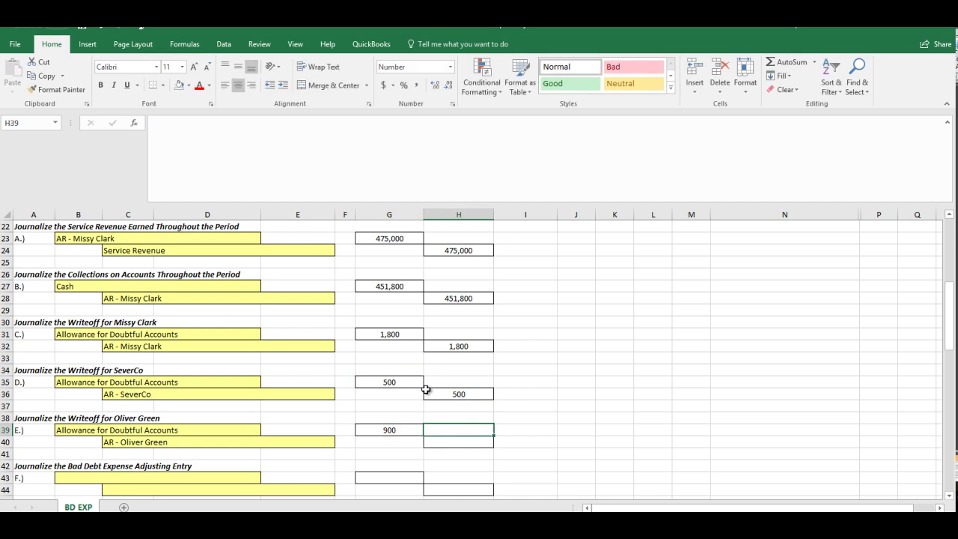
{"action": "type", "text": "900"}
{"action": "key", "text": "Return"}
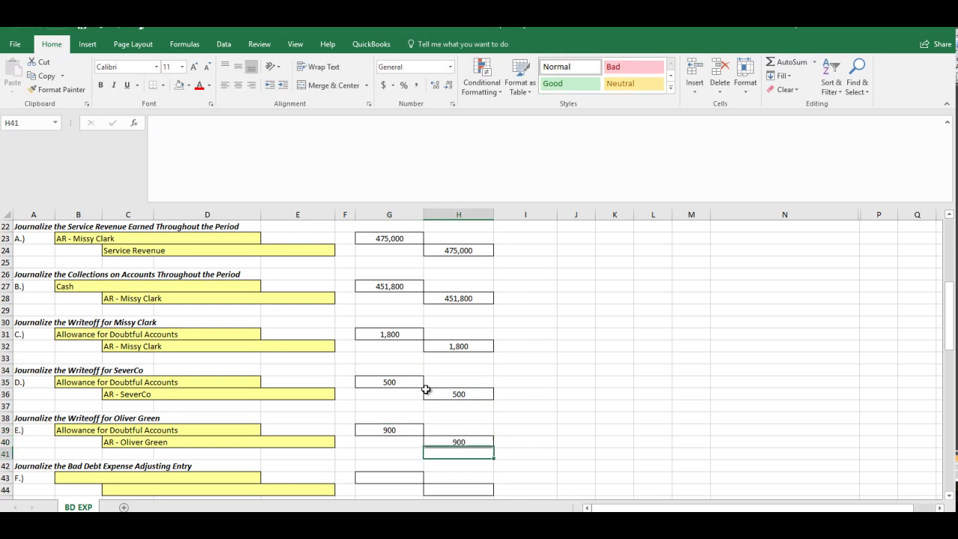
{"action": "left_click", "coordinate": [350, 431]}
Step: Fill the AR, SeverCo T-account with the 25,000 opening debit in B55 and the 500 write-off credit in C55
{"action": "scroll", "coordinate": [350, 431], "scroll_direction": "down", "scroll_amount": 2}
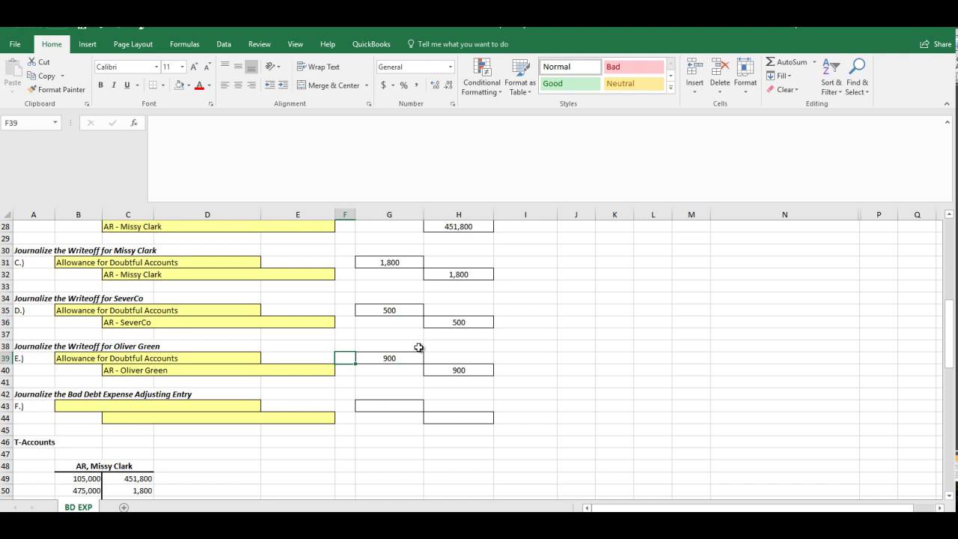
{"action": "scroll", "coordinate": [418, 349], "scroll_direction": "up", "scroll_amount": 4}
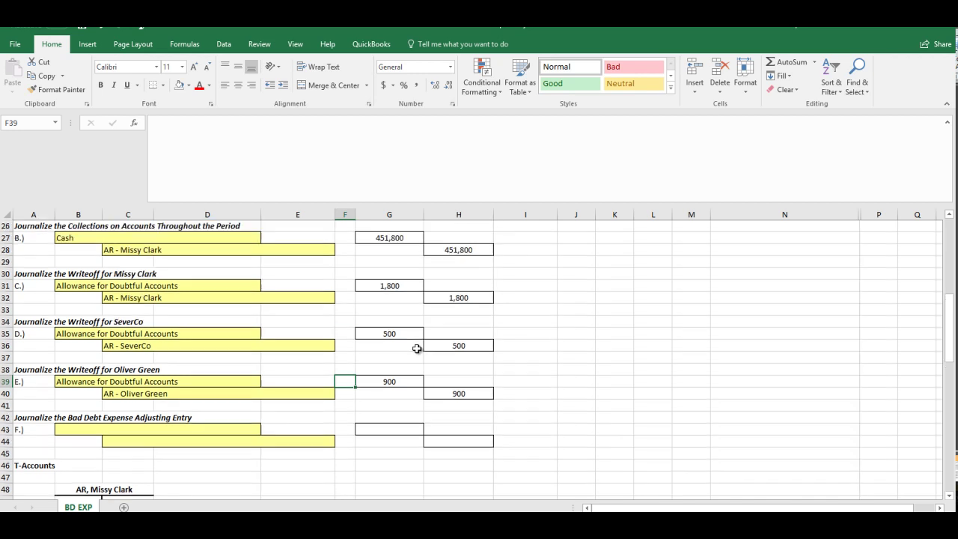
{"action": "scroll", "coordinate": [394, 331], "scroll_direction": "up", "scroll_amount": 5}
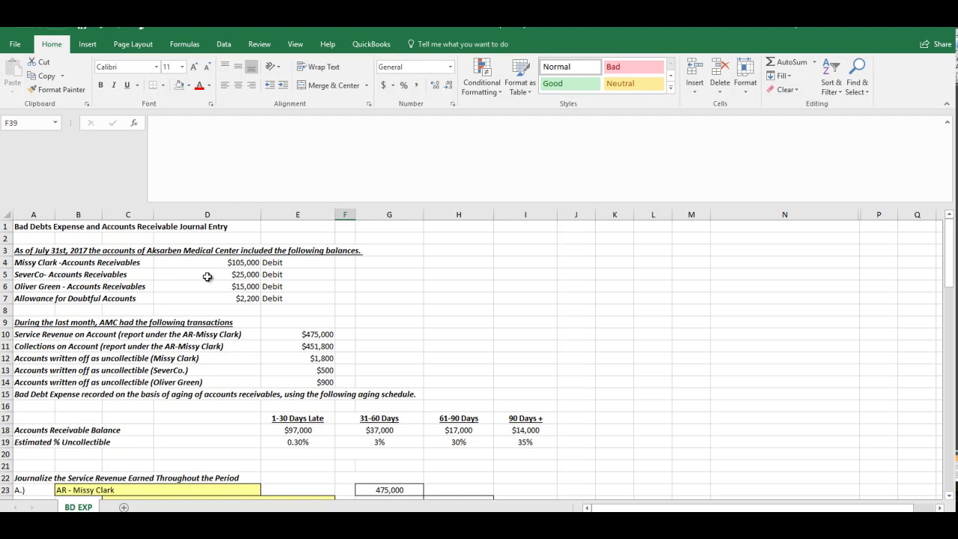
{"action": "scroll", "coordinate": [270, 274], "scroll_direction": "down", "scroll_amount": 14}
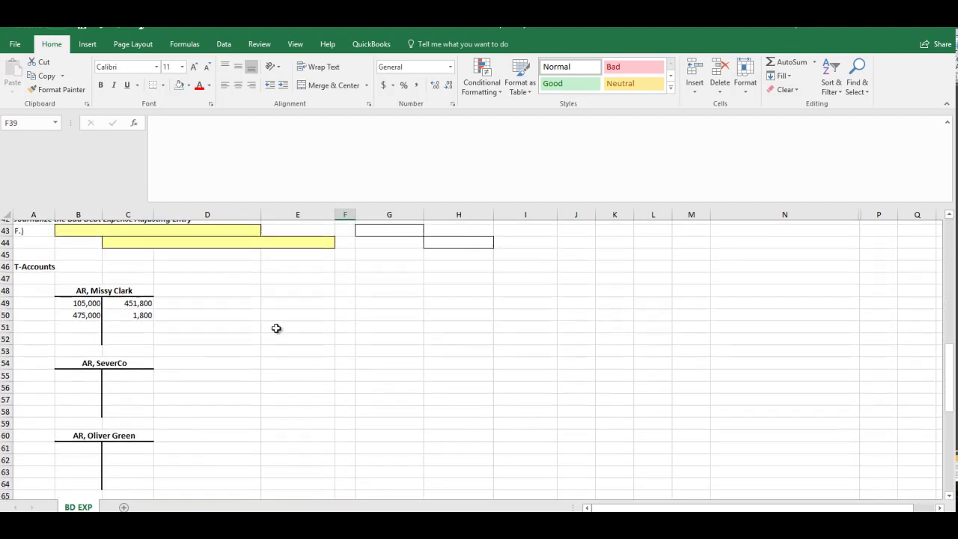
{"action": "left_click", "coordinate": [87, 371]}
{"action": "type", "text": "25000"}
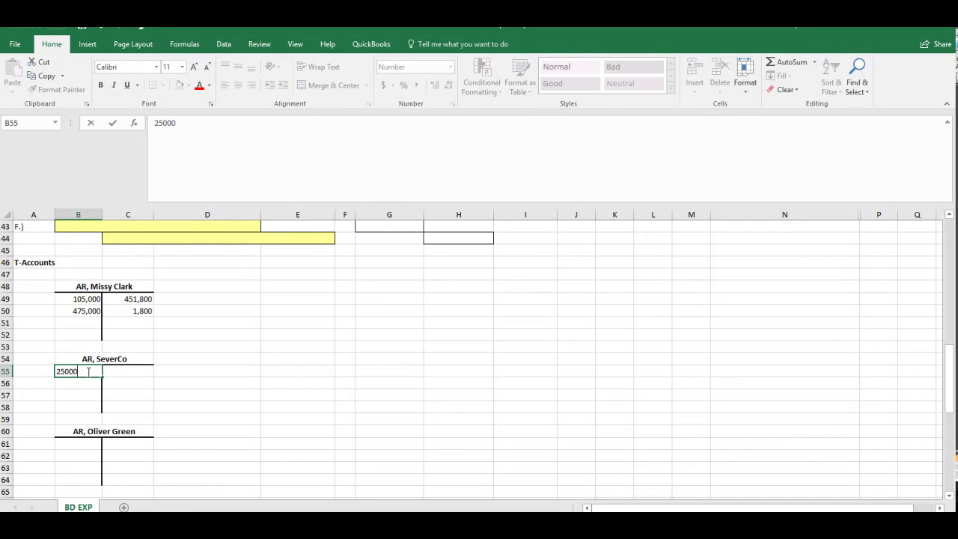
{"action": "key", "text": "Return"}
{"action": "scroll", "coordinate": [135, 359], "scroll_direction": "up", "scroll_amount": 6}
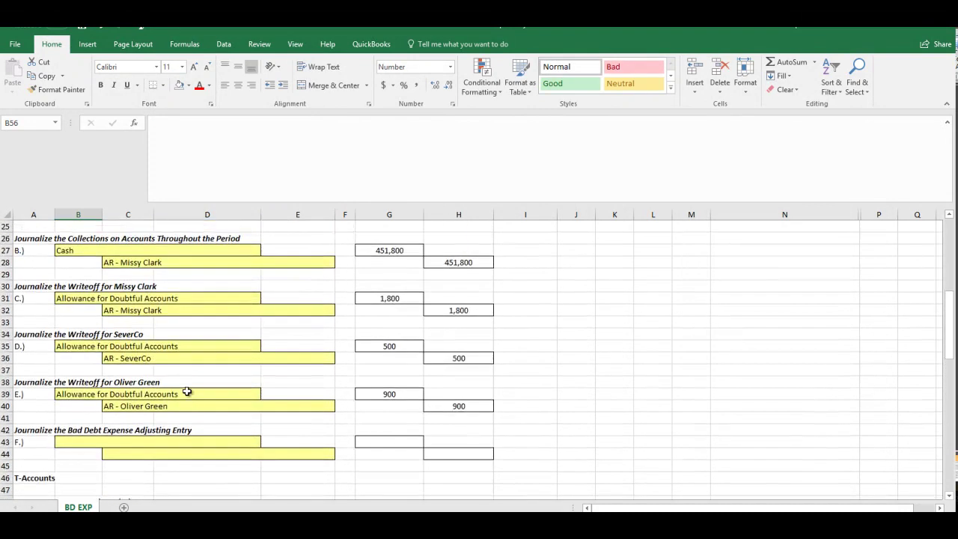
{"action": "scroll", "coordinate": [417, 352], "scroll_direction": "down", "scroll_amount": 4}
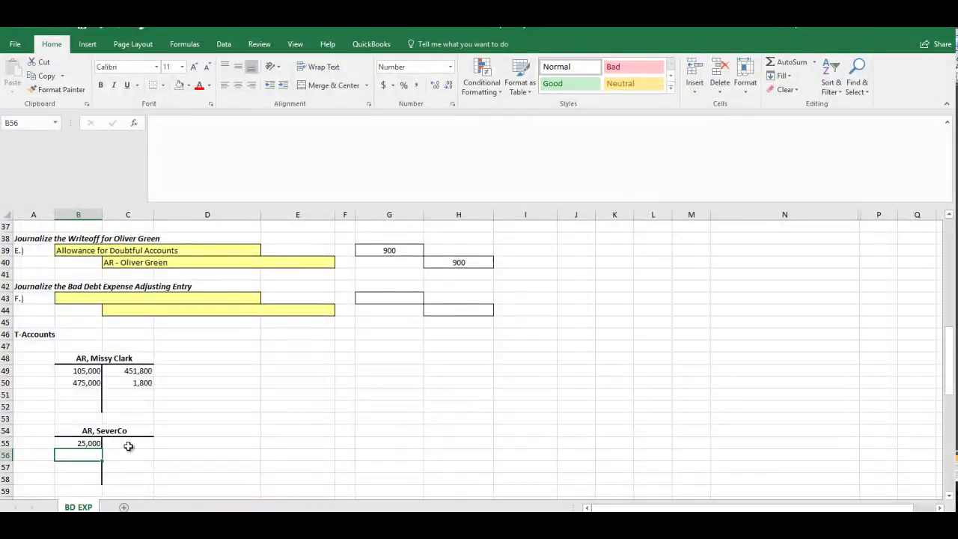
{"action": "left_click", "coordinate": [128, 446]}
{"action": "type", "text": "500"}
{"action": "key", "text": "Return"}
Step: Fill the T-account of the row 6 customer with the 15,000 opening debit in B61 and the 900 write-off credit in C61
{"action": "scroll", "coordinate": [219, 398], "scroll_direction": "up", "scroll_amount": 2}
{"action": "scroll", "coordinate": [219, 397], "scroll_direction": "up", "scroll_amount": 10}
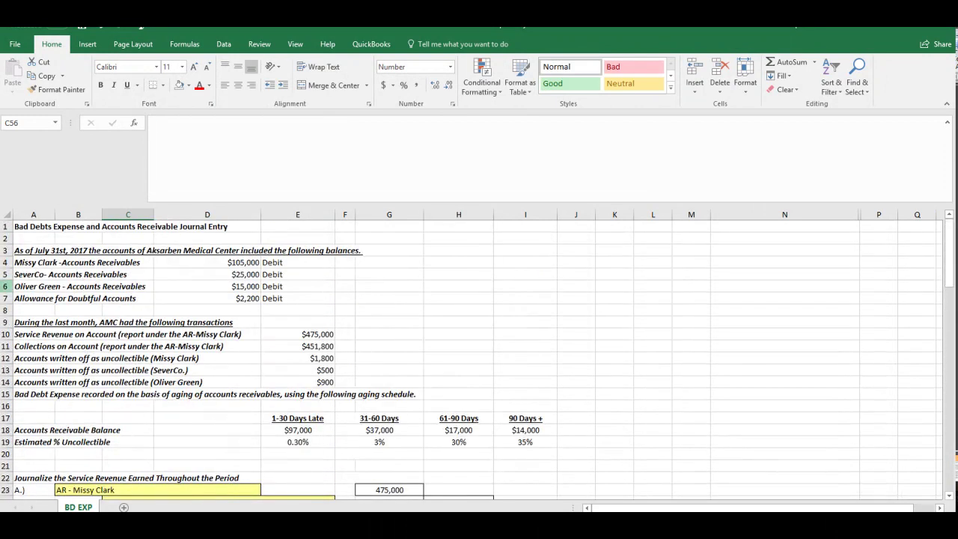
{"action": "scroll", "coordinate": [235, 303], "scroll_direction": "down", "scroll_amount": 6}
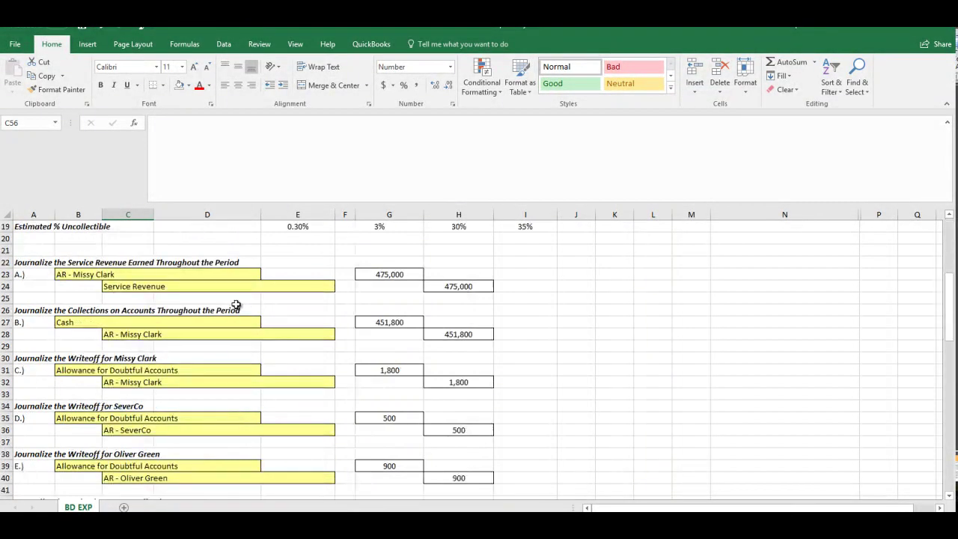
{"action": "scroll", "coordinate": [236, 304], "scroll_direction": "down", "scroll_amount": 10}
{"action": "left_click", "coordinate": [72, 369]}
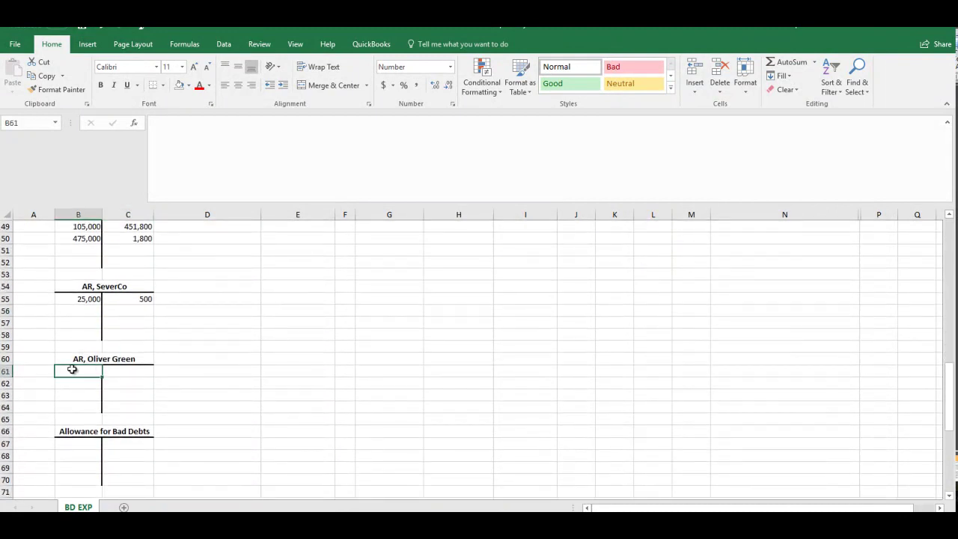
{"action": "type", "text": "1500"}
{"action": "key", "text": "Return"}
{"action": "scroll", "coordinate": [193, 406], "scroll_direction": "up", "scroll_amount": 5}
{"action": "scroll", "coordinate": [192, 406], "scroll_direction": "up", "scroll_amount": 3}
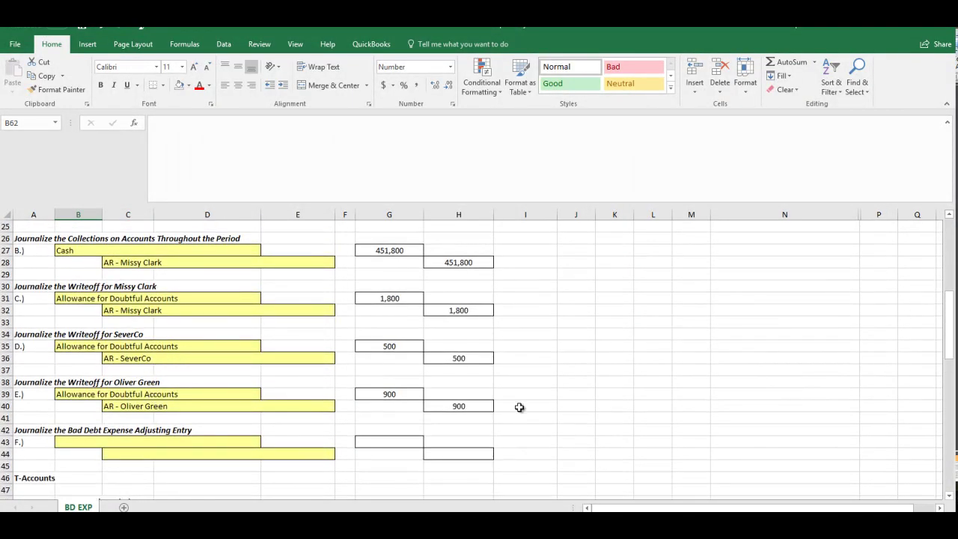
{"action": "scroll", "coordinate": [220, 464], "scroll_direction": "down", "scroll_amount": 5}
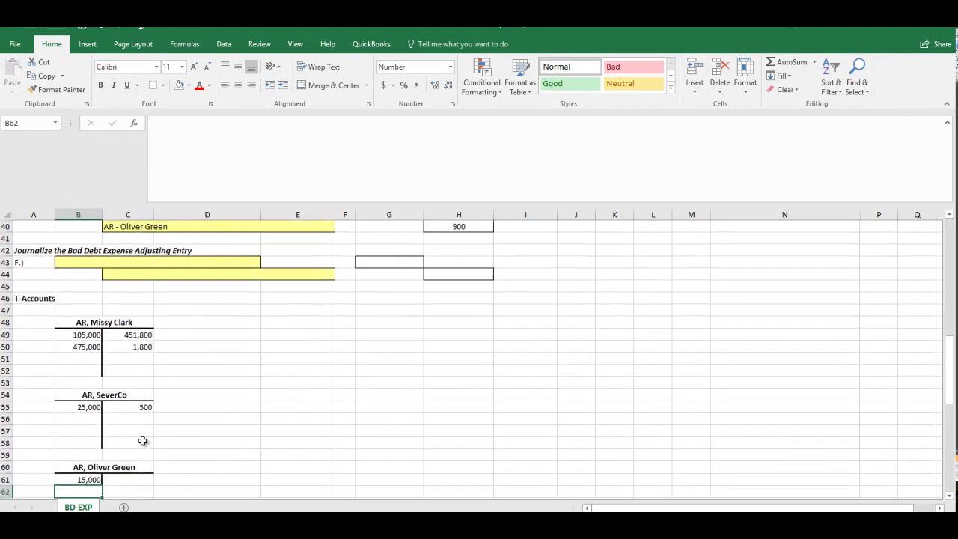
{"action": "scroll", "coordinate": [142, 441], "scroll_direction": "down", "scroll_amount": 2}
{"action": "left_click", "coordinate": [132, 407]}
{"action": "type", "text": "900"}
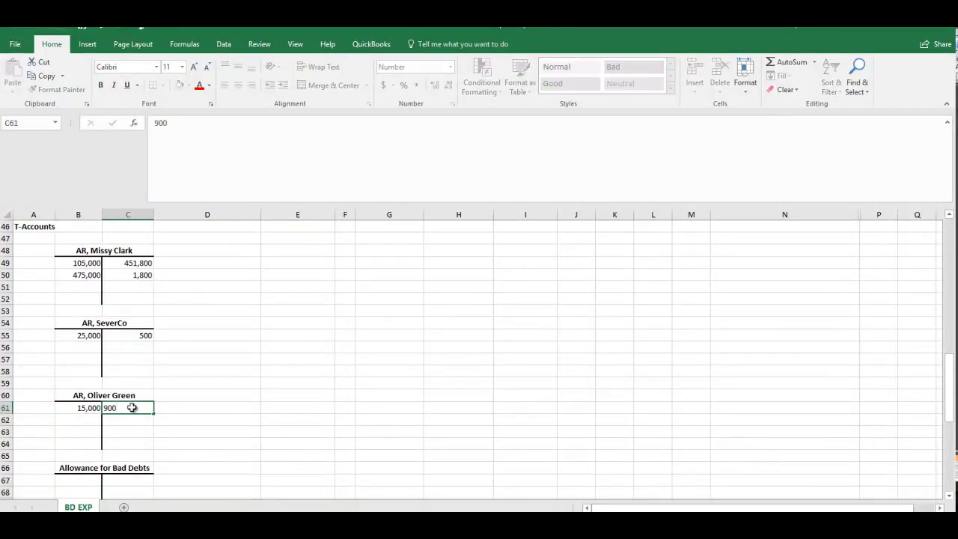
{"action": "key", "text": "Return"}
Step: Enter the 2,200 opening debit balance in B67 of the Allowance for Bad Debts T-account
{"action": "scroll", "coordinate": [184, 419], "scroll_direction": "up", "scroll_amount": 14}
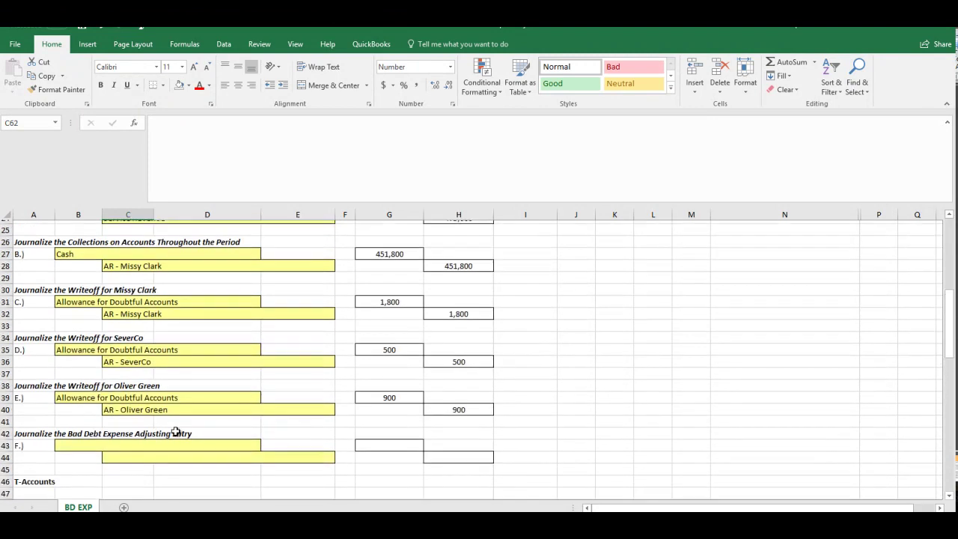
{"action": "scroll", "coordinate": [175, 431], "scroll_direction": "up", "scroll_amount": 1}
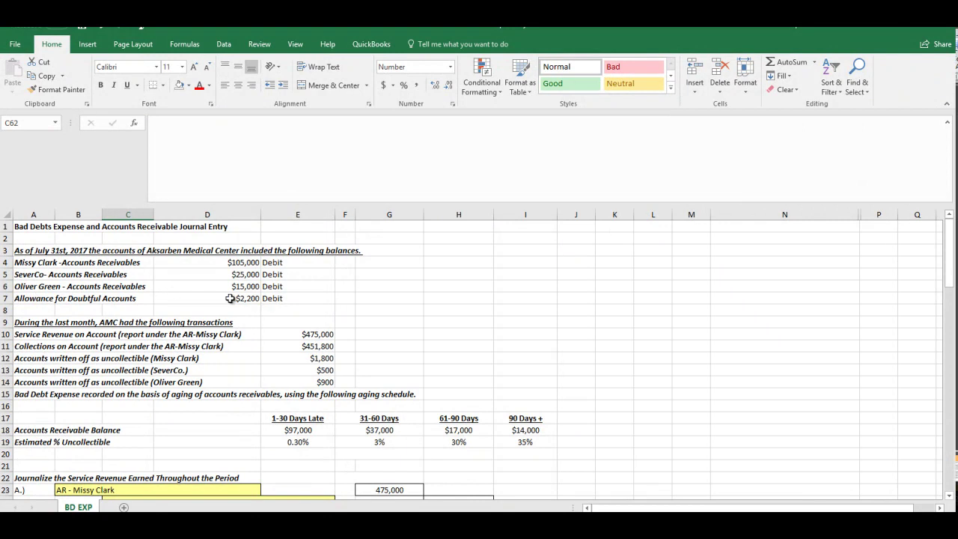
{"action": "scroll", "coordinate": [226, 303], "scroll_direction": "down", "scroll_amount": 7}
{"action": "scroll", "coordinate": [226, 302], "scroll_direction": "down", "scroll_amount": 14}
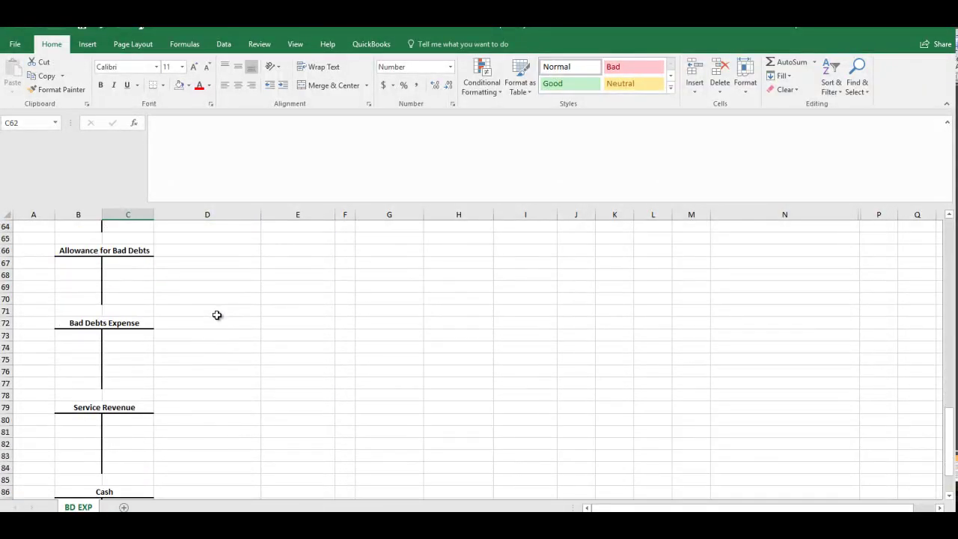
{"action": "scroll", "coordinate": [215, 316], "scroll_direction": "up", "scroll_amount": 1}
{"action": "left_click", "coordinate": [91, 265]}
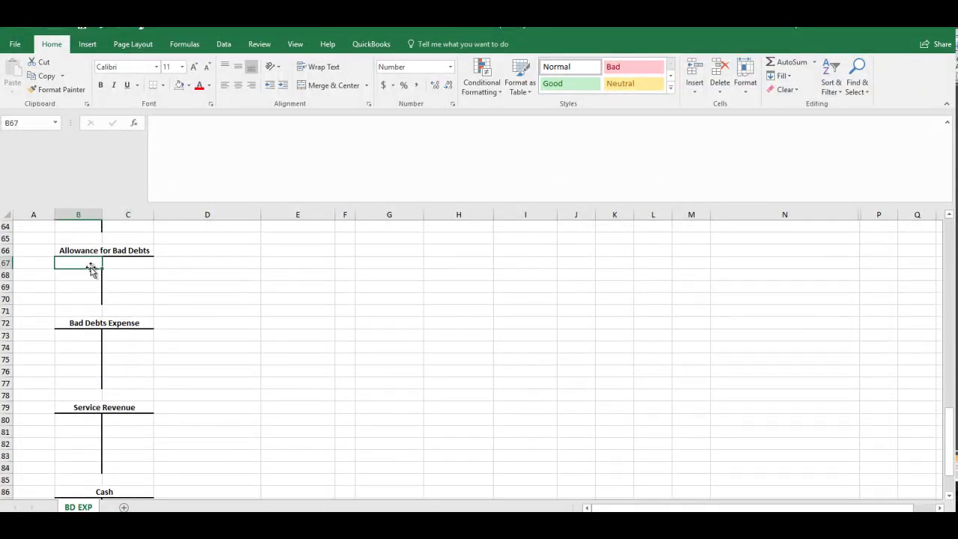
{"action": "type", "text": "3"}
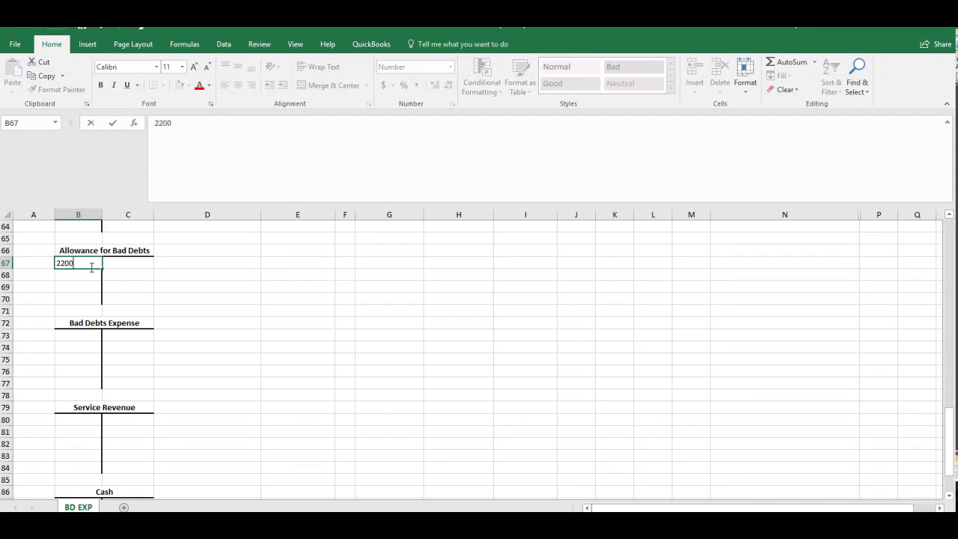
{"action": "type", "text": "200"}
{"action": "key", "text": "Return"}
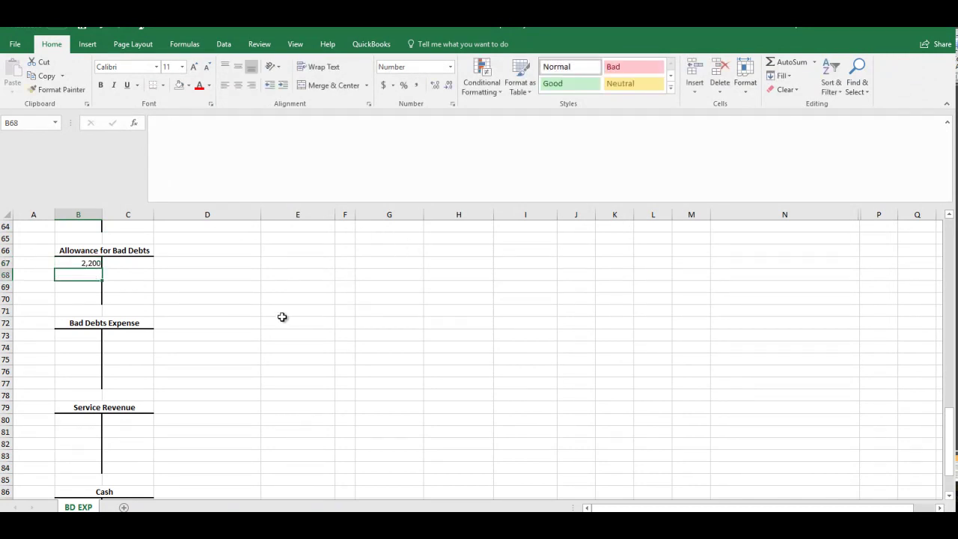
Step: Post the 475,000 revenue from entry A as a credit in C80 of the Service Revenue T-account
{"action": "scroll", "coordinate": [282, 316], "scroll_direction": "up", "scroll_amount": 18}
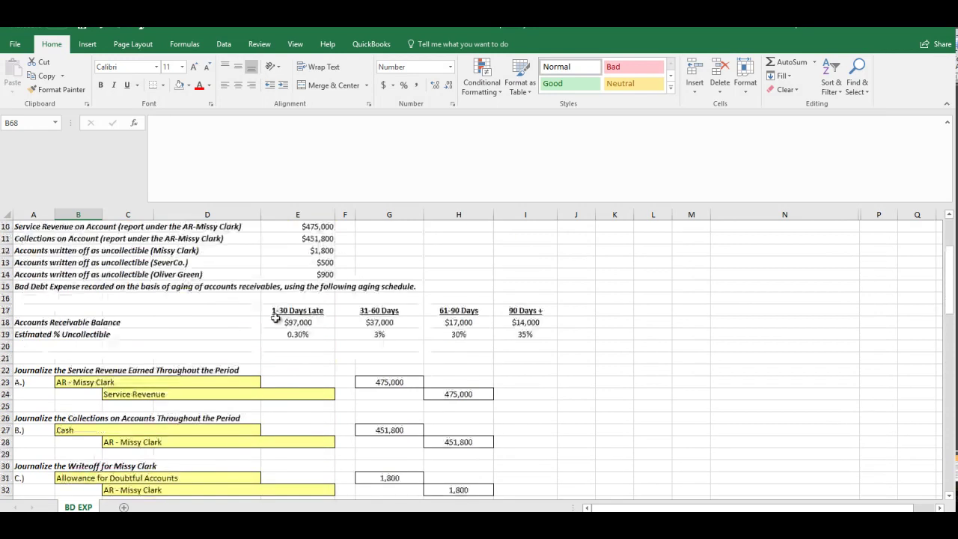
{"action": "scroll", "coordinate": [262, 319], "scroll_direction": "down", "scroll_amount": 3}
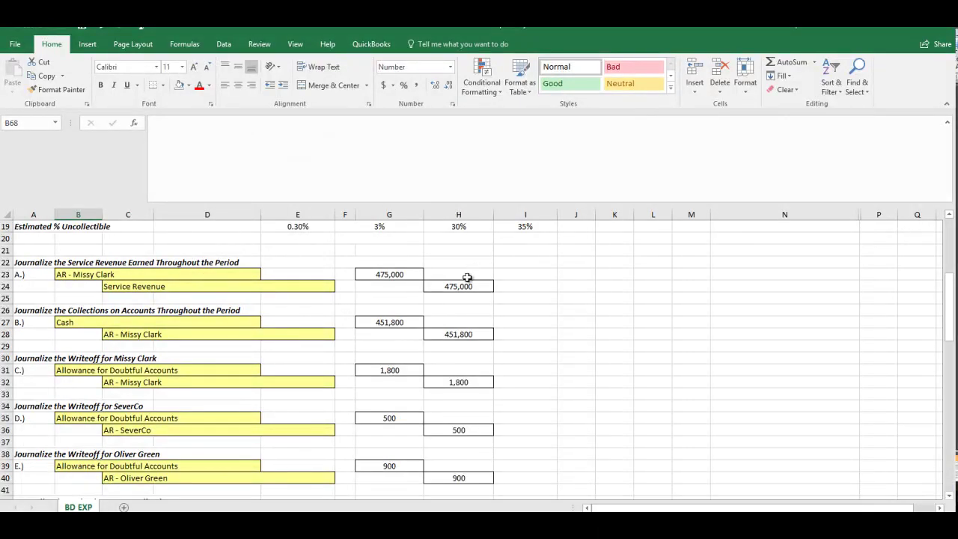
{"action": "scroll", "coordinate": [436, 337], "scroll_direction": "down", "scroll_amount": 16}
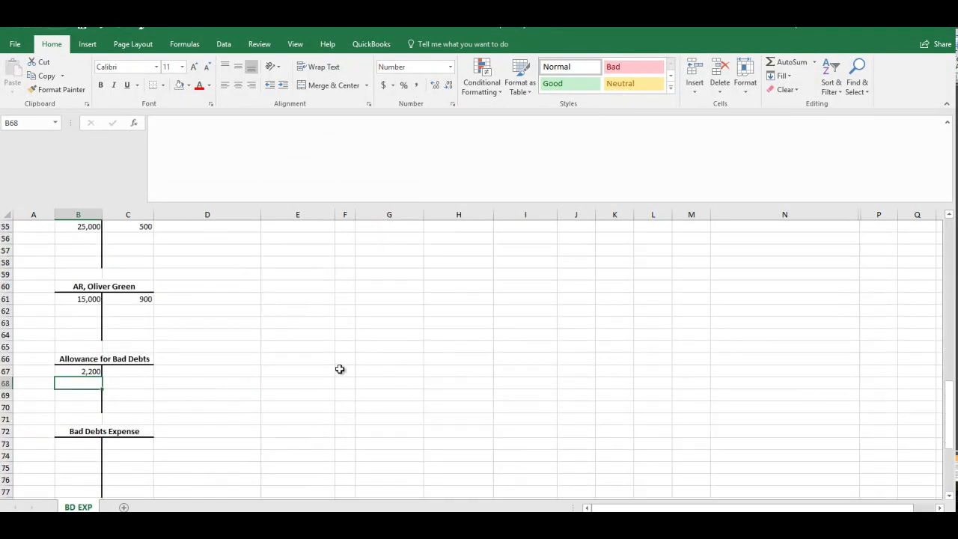
{"action": "left_click", "coordinate": [119, 382]}
{"action": "type", "text": "475000"}
{"action": "key", "text": "Return"}
Step: Post the 451,800 collections from entry B as a debit in B87 of the Cash T-account
{"action": "scroll", "coordinate": [425, 394], "scroll_direction": "up", "scroll_amount": 17}
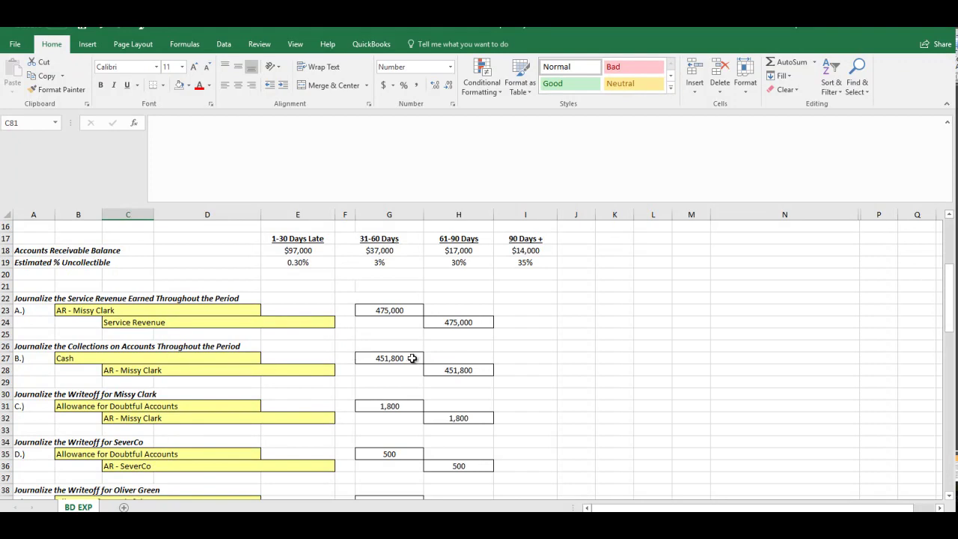
{"action": "scroll", "coordinate": [413, 358], "scroll_direction": "down", "scroll_amount": 19}
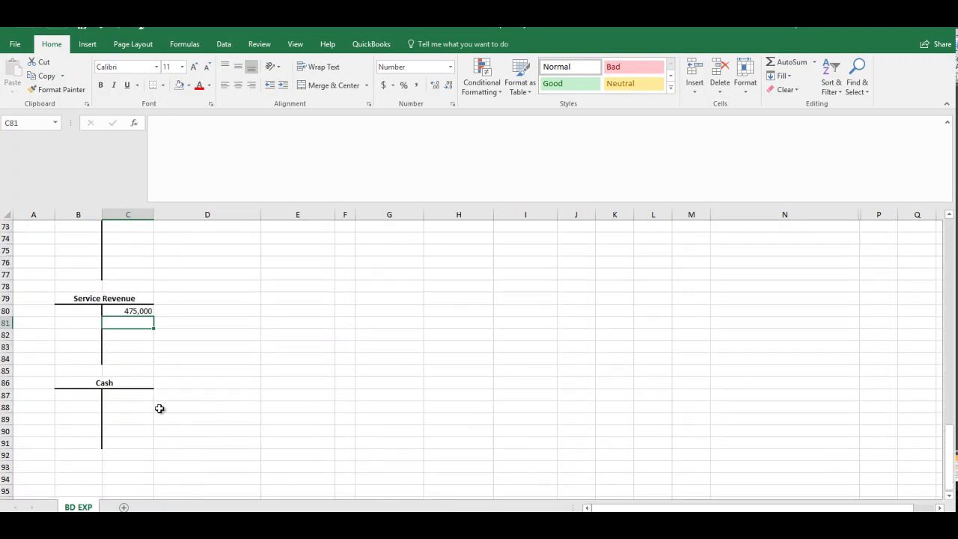
{"action": "left_click", "coordinate": [73, 393]}
{"action": "type", "text": "451800"}
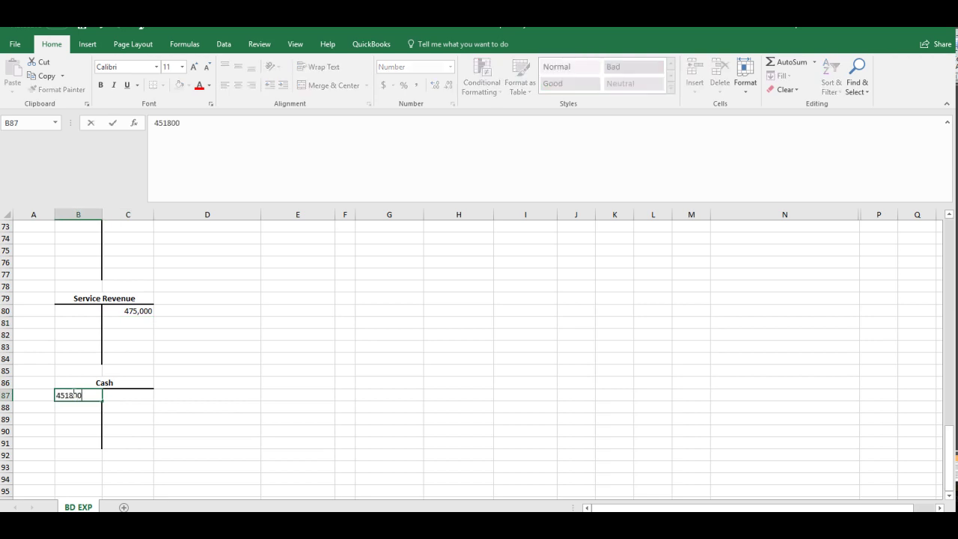
{"action": "key", "text": "Return"}
Step: Post the 1,800 write-off from entry C as a debit in B68 of the Allowance for Bad Debts T-account
{"action": "scroll", "coordinate": [188, 385], "scroll_direction": "up", "scroll_amount": 16}
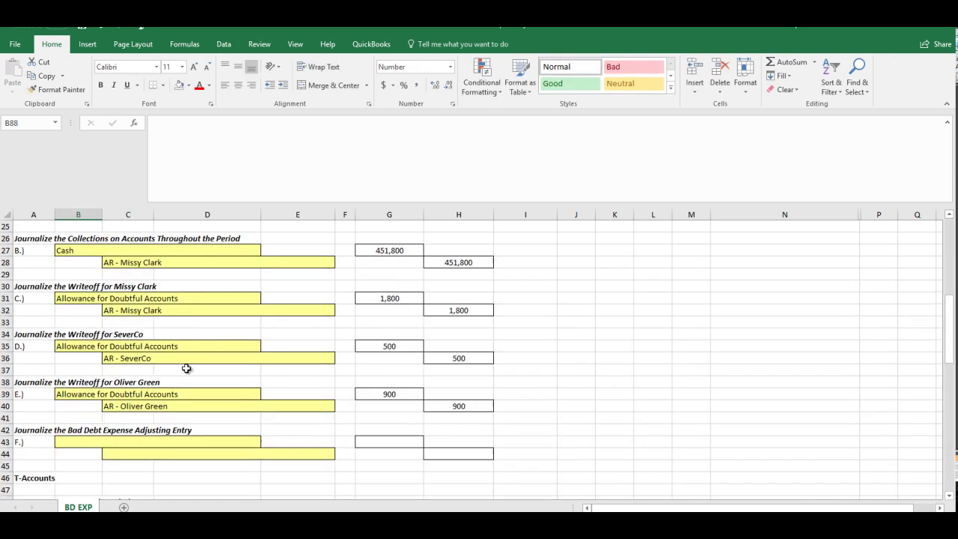
{"action": "scroll", "coordinate": [155, 302], "scroll_direction": "up", "scroll_amount": 3}
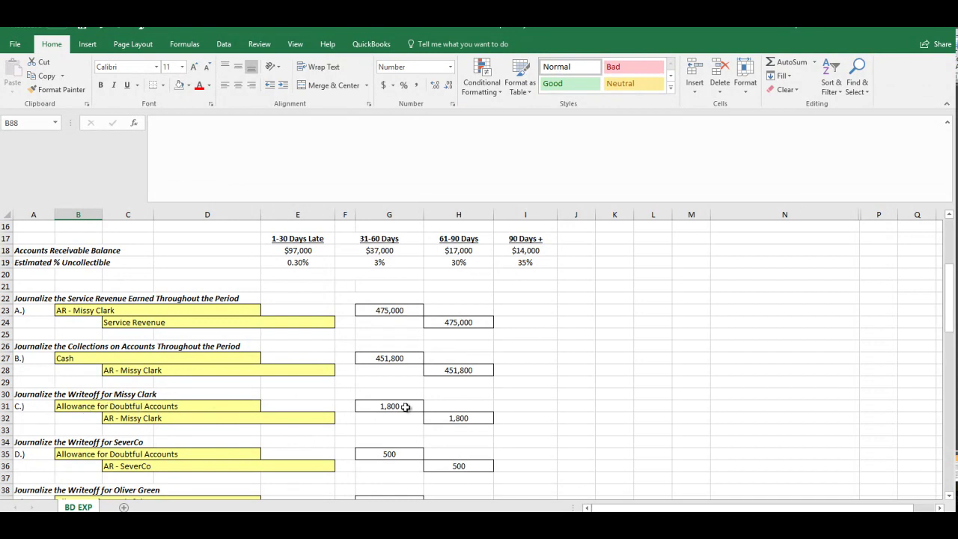
{"action": "scroll", "coordinate": [405, 406], "scroll_direction": "down", "scroll_amount": 11}
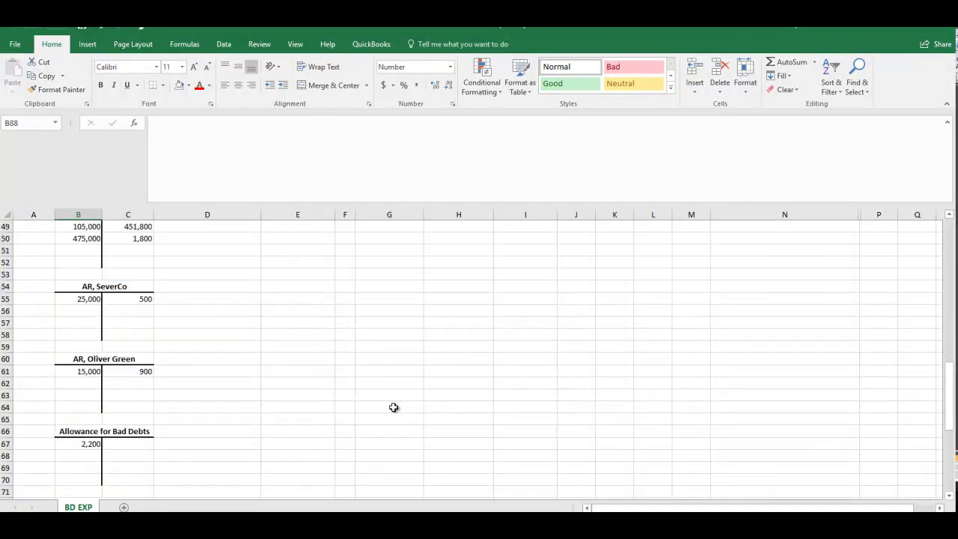
{"action": "left_click", "coordinate": [73, 455]}
{"action": "type", "text": "1800"}
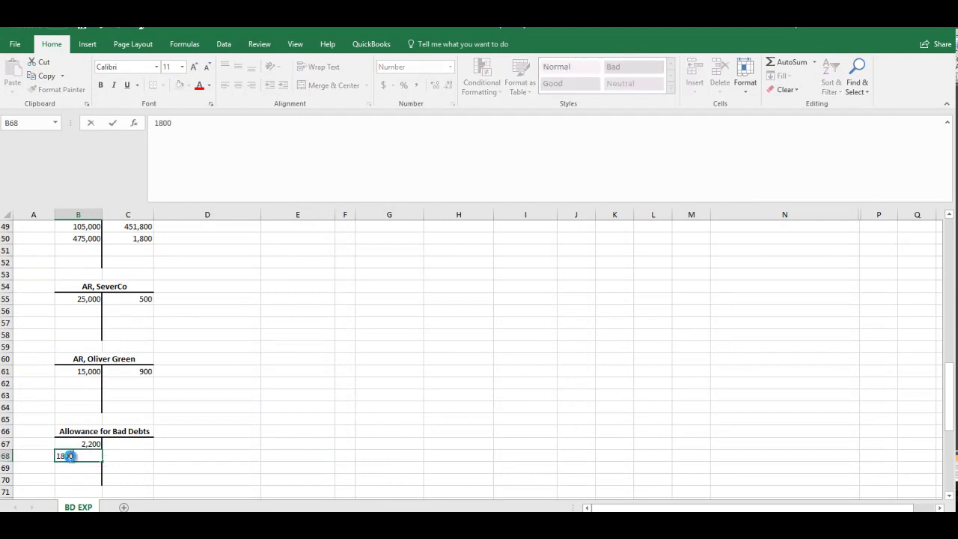
{"action": "key", "text": "Return"}
Step: Post the 500 SeverCo write-off from entry D as a debit in B69 of the Allowance for Bad Debts T-account
{"action": "scroll", "coordinate": [376, 421], "scroll_direction": "up", "scroll_amount": 5}
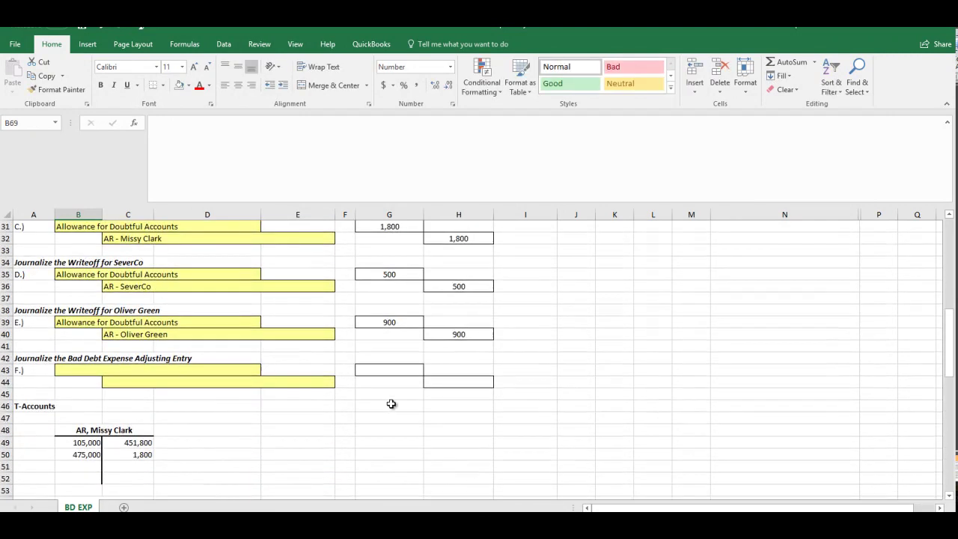
{"action": "scroll", "coordinate": [391, 402], "scroll_direction": "down", "scroll_amount": 2}
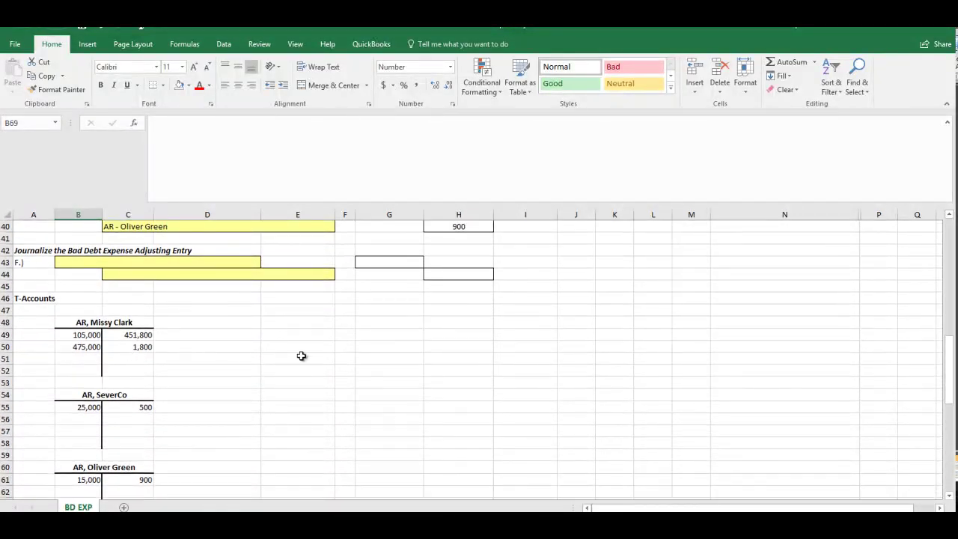
{"action": "scroll", "coordinate": [274, 364], "scroll_direction": "up", "scroll_amount": 2}
{"action": "scroll", "coordinate": [313, 377], "scroll_direction": "up", "scroll_amount": 4}
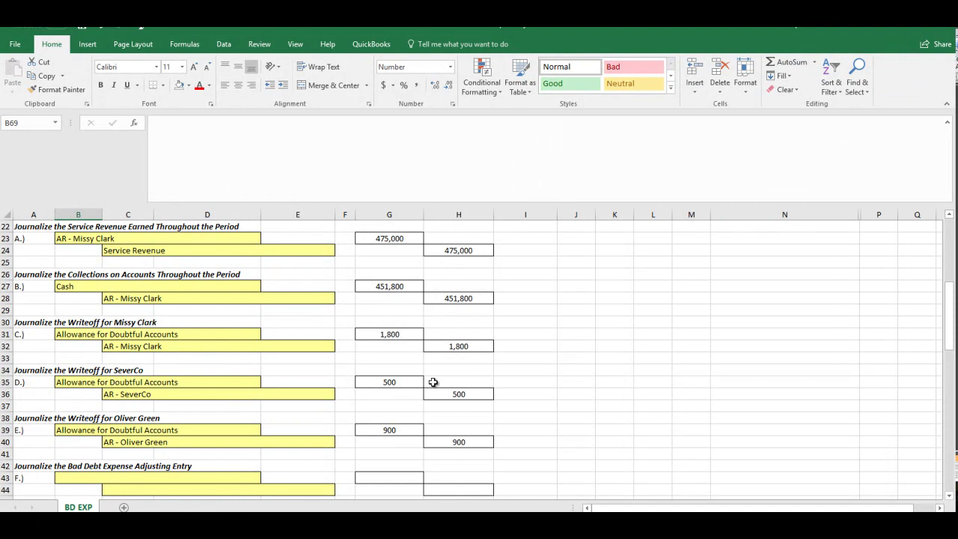
{"action": "scroll", "coordinate": [413, 382], "scroll_direction": "down", "scroll_amount": 5}
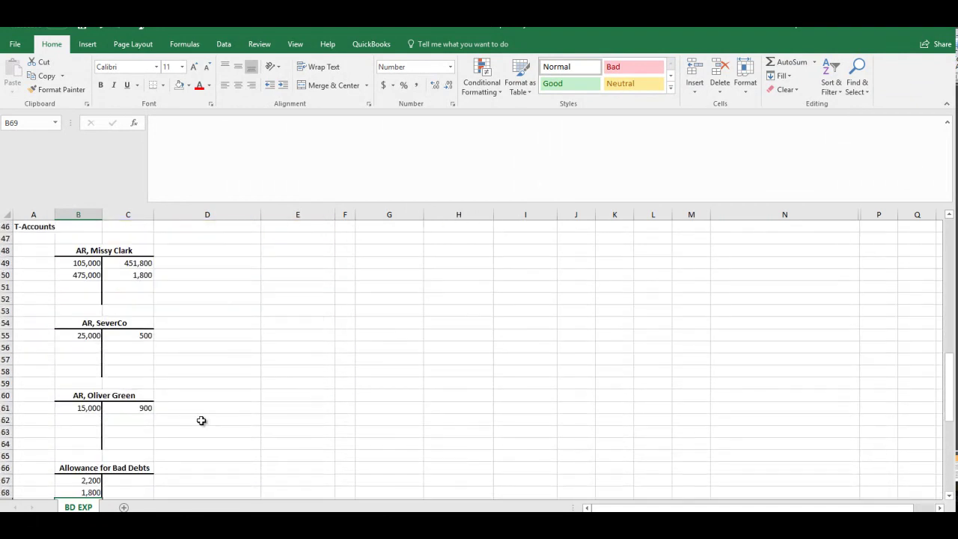
{"action": "scroll", "coordinate": [135, 404], "scroll_direction": "down", "scroll_amount": 2}
{"action": "type", "text": "300"}
{"action": "key", "text": "Return"}
Step: Post the 900 write-off from entry E as a debit in B70 of the Allowance for Bad Debts T-account
{"action": "scroll", "coordinate": [250, 418], "scroll_direction": "up", "scroll_amount": 3}
{"action": "scroll", "coordinate": [250, 419], "scroll_direction": "up", "scroll_amount": 4}
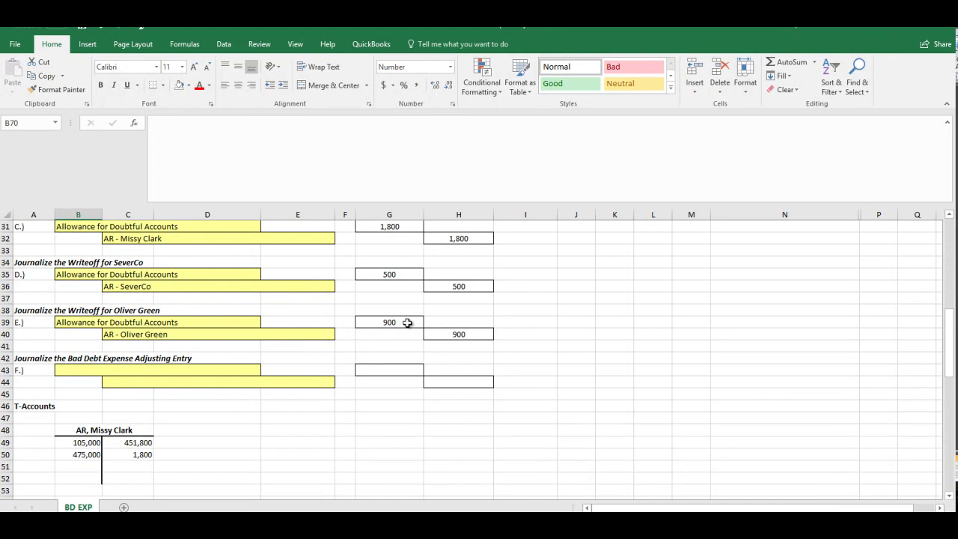
{"action": "scroll", "coordinate": [329, 355], "scroll_direction": "down", "scroll_amount": 8}
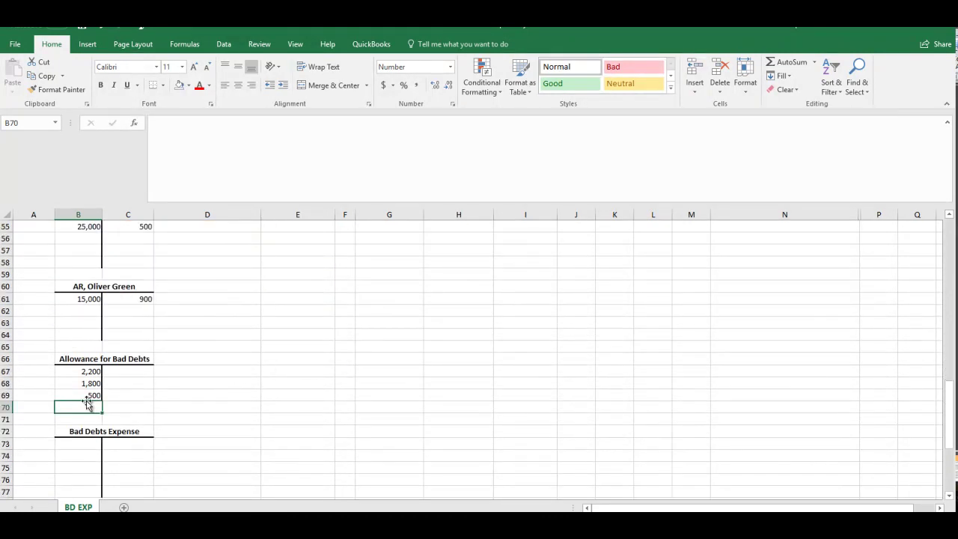
{"action": "type", "text": "900"}
{"action": "key", "text": "Return"}
Step: Insert a blank row at row 71 between the Allowance for Bad Debts and Bad Debts Expense T-accounts
{"action": "scroll", "coordinate": [182, 396], "scroll_direction": "down", "scroll_amount": 3}
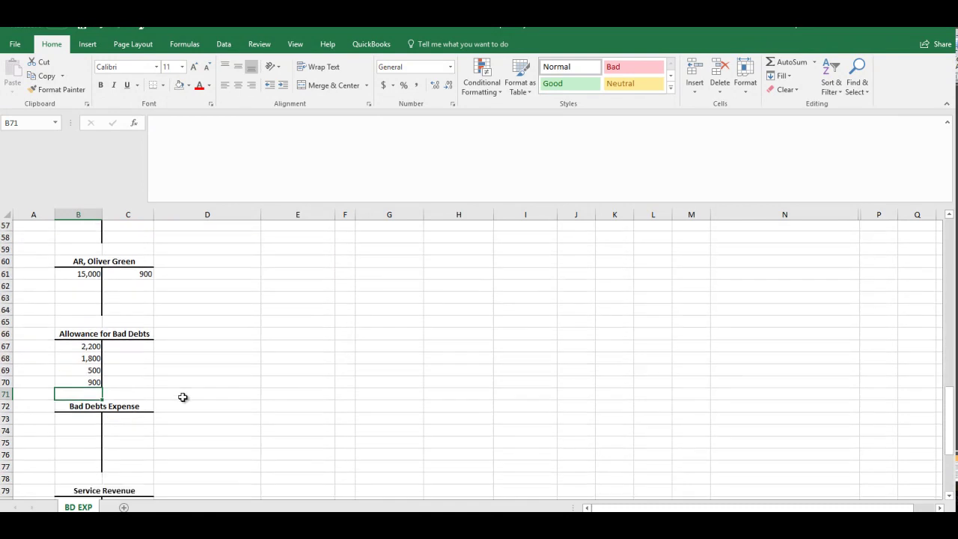
{"action": "scroll", "coordinate": [183, 396], "scroll_direction": "down", "scroll_amount": 2}
{"action": "scroll", "coordinate": [182, 397], "scroll_direction": "up", "scroll_amount": 12}
{"action": "scroll", "coordinate": [301, 299], "scroll_direction": "up", "scroll_amount": 9}
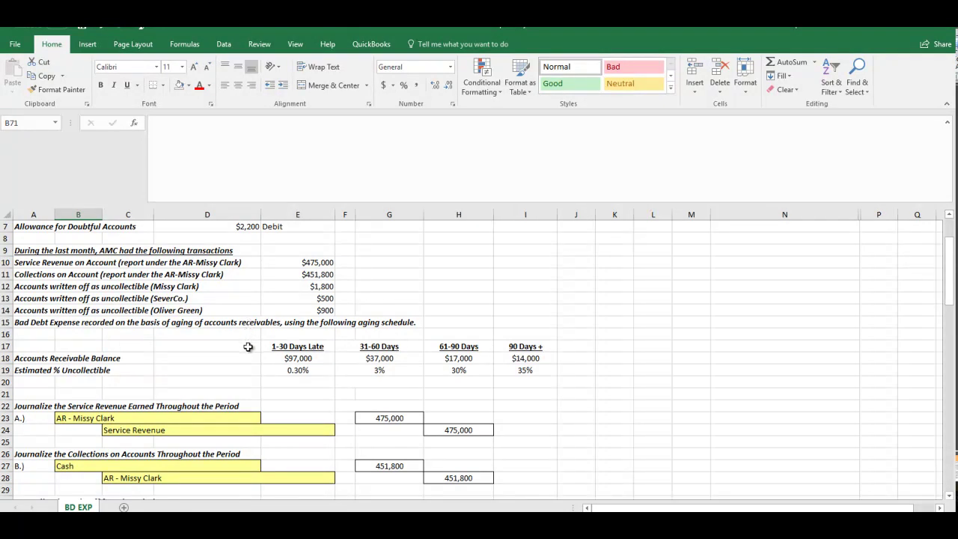
{"action": "scroll", "coordinate": [248, 345], "scroll_direction": "down", "scroll_amount": 7}
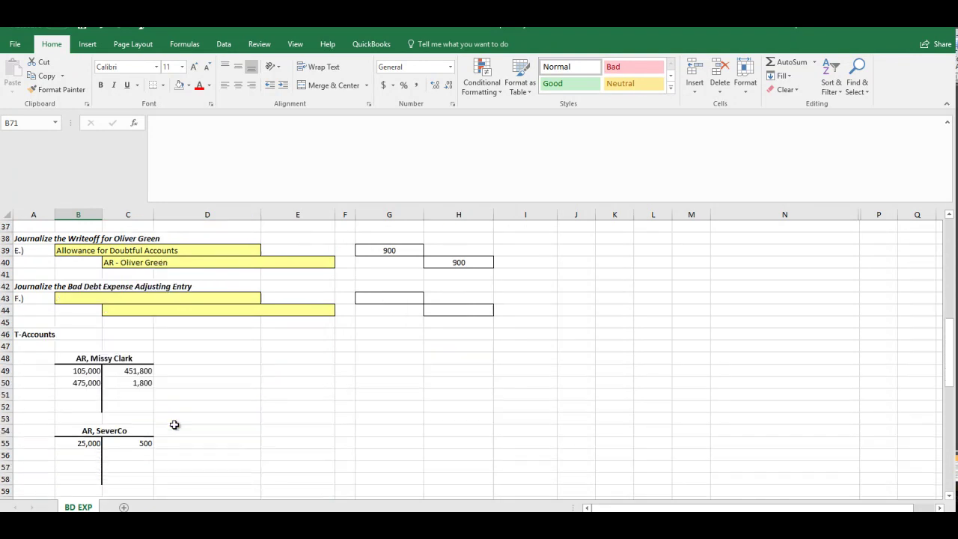
{"action": "scroll", "coordinate": [174, 423], "scroll_direction": "down", "scroll_amount": 4}
{"action": "scroll", "coordinate": [173, 423], "scroll_direction": "down", "scroll_amount": 5}
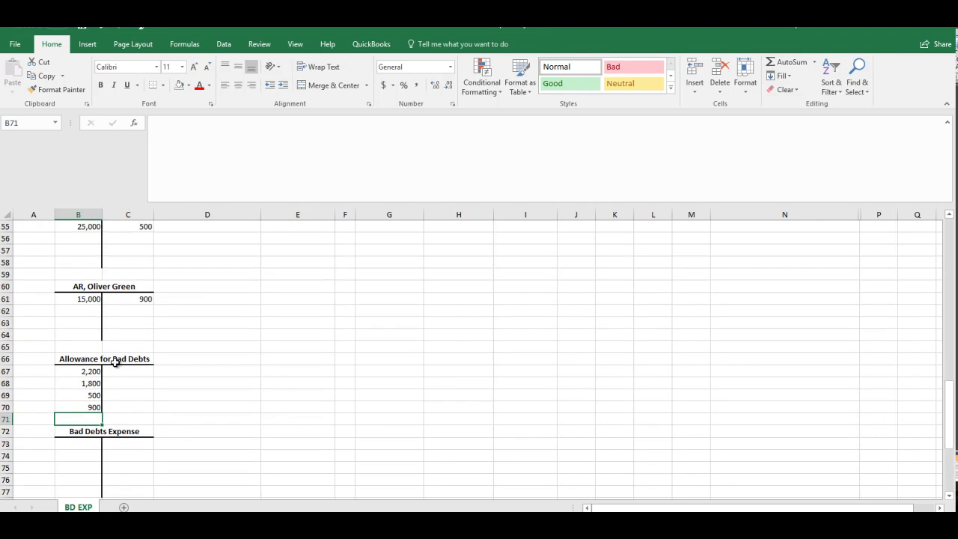
{"action": "left_click", "coordinate": [5, 419]}
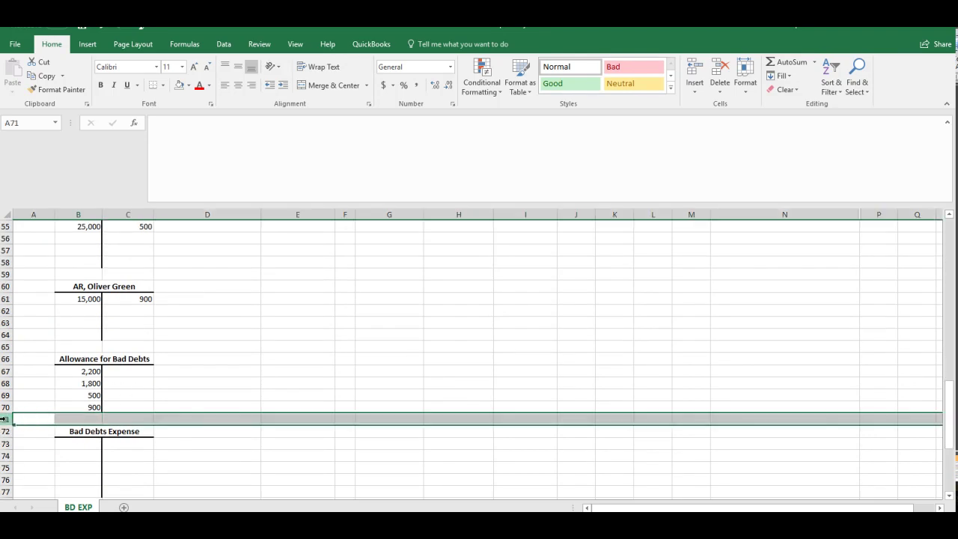
{"action": "right_click", "coordinate": [4, 419]}
{"action": "left_click", "coordinate": [33, 323]}
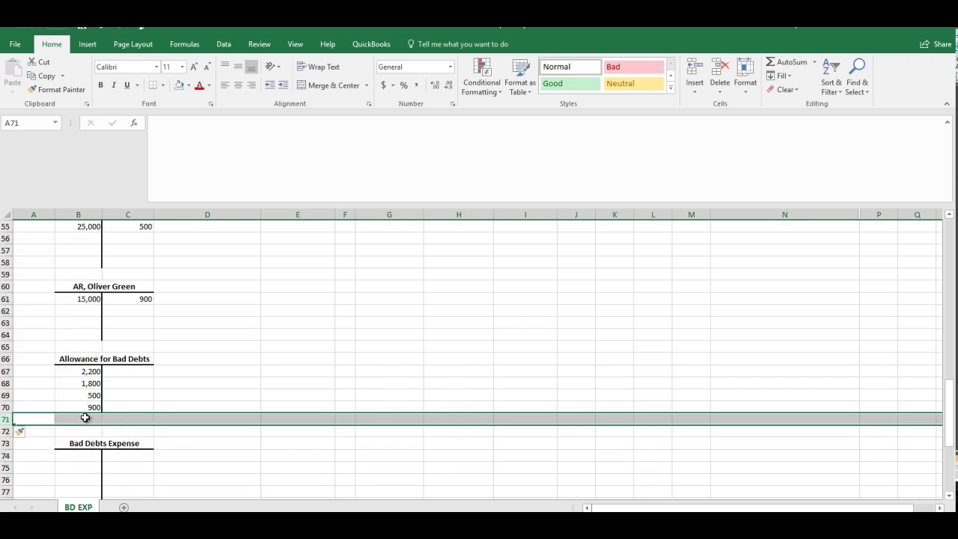
Step: Total the Allowance for Bad Debts debits in B71 with =SUM(B67:B70) and format the total bold and italic
{"action": "left_click", "coordinate": [81, 418]}
{"action": "type", "text": "=sum("}
{"action": "left_click_drag", "start_coordinate": [90, 371], "coordinate": [88, 408]}
{"action": "key", "text": "Return"}
{"action": "left_click", "coordinate": [88, 417]}
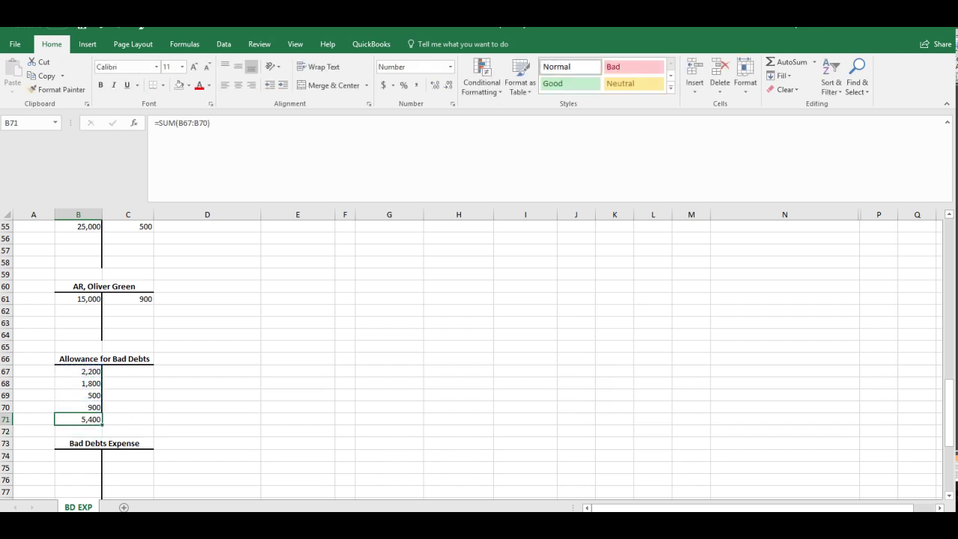
{"action": "left_click", "coordinate": [100, 85]}
{"action": "left_click", "coordinate": [114, 85]}
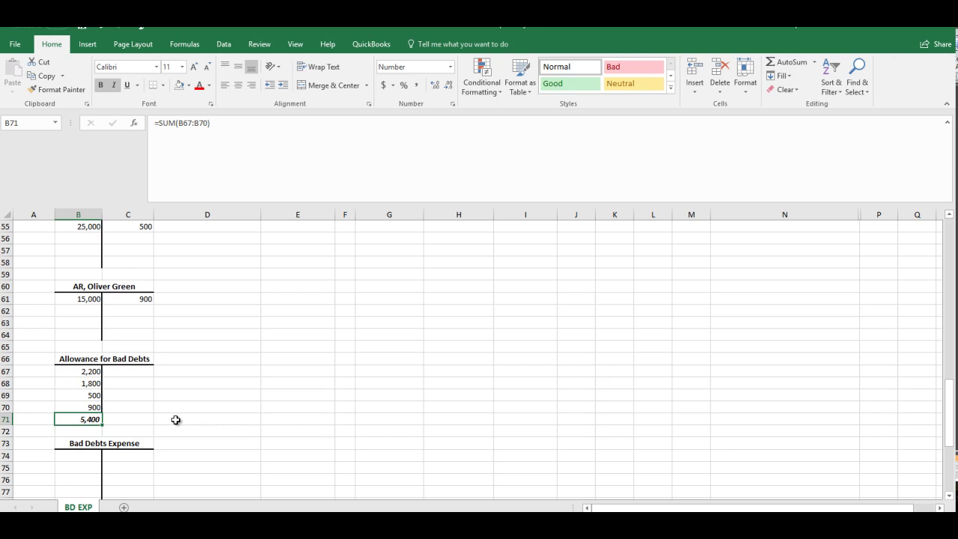
Step: Calculate the 1-30 Days Late uncollectible amount in E20 with =E18*E19
{"action": "scroll", "coordinate": [289, 409], "scroll_direction": "up", "scroll_amount": 7}
{"action": "scroll", "coordinate": [291, 410], "scroll_direction": "up", "scroll_amount": 8}
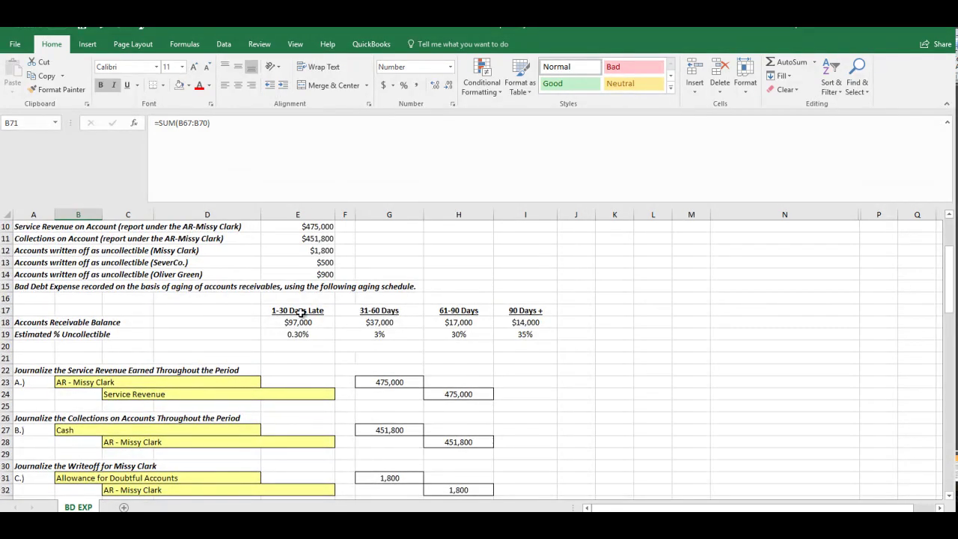
{"action": "left_click_drag", "start_coordinate": [301, 311], "coordinate": [300, 333]}
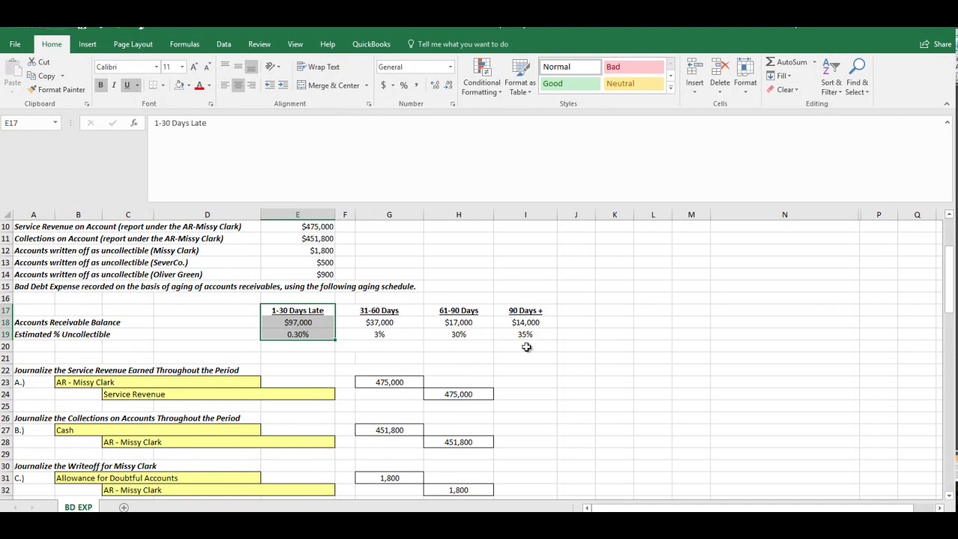
{"action": "left_click", "coordinate": [300, 346]}
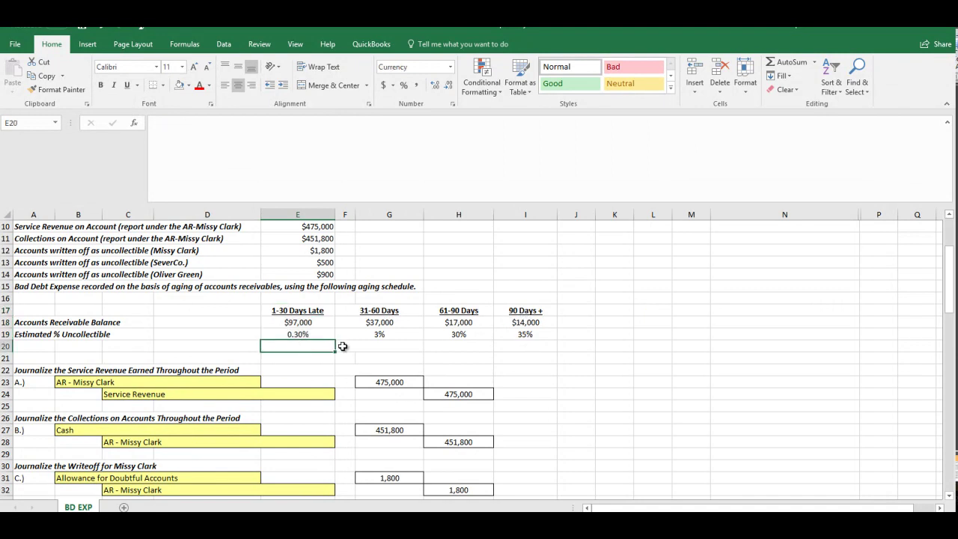
{"action": "key", "text": "Up"}
{"action": "key", "text": "Up"}
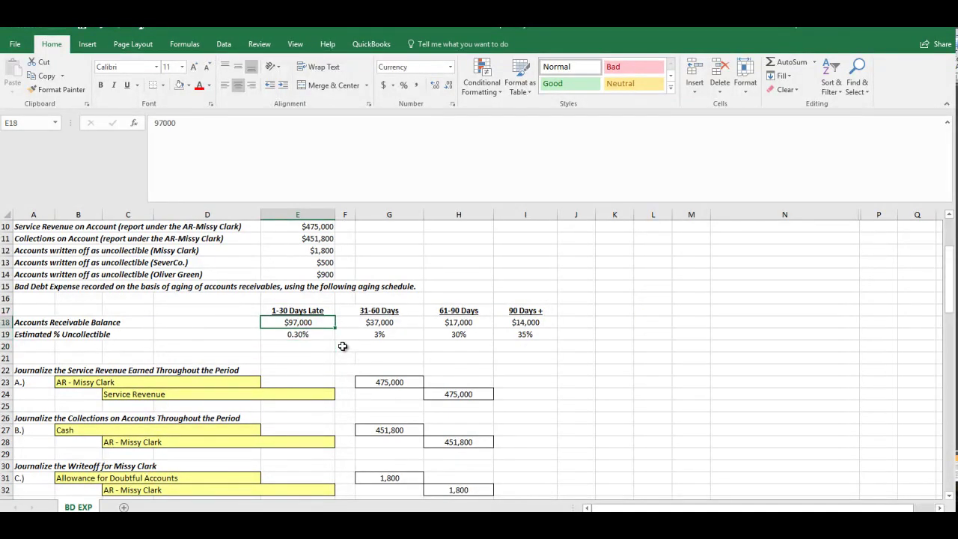
{"action": "key", "text": "Down"}
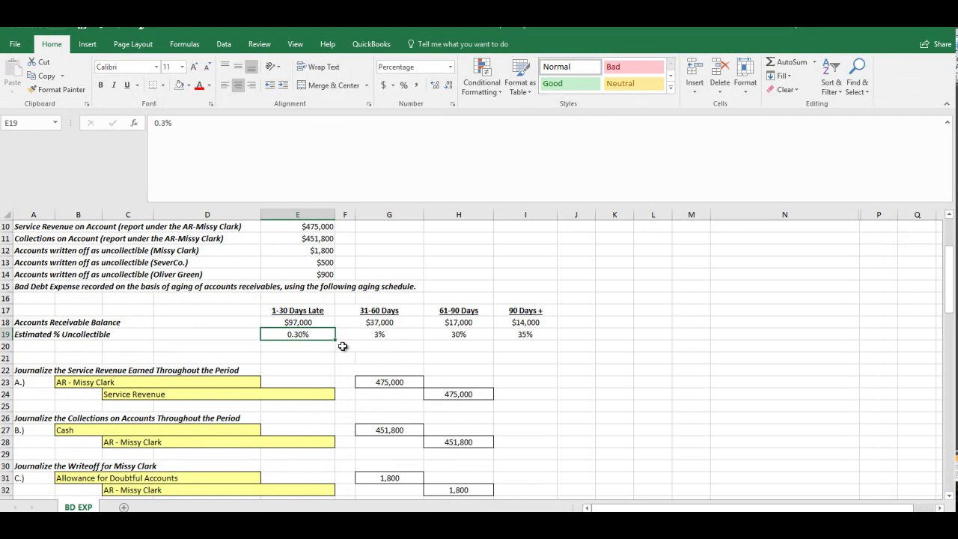
{"action": "key", "text": "Down"}
{"action": "type", "text": "="}
{"action": "key", "text": "Up"}
{"action": "key", "text": "Up"}
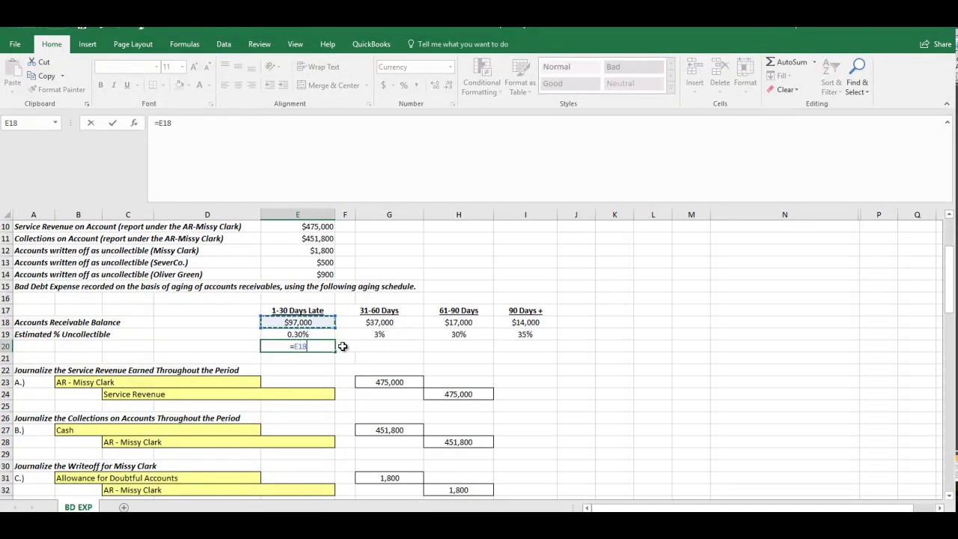
{"action": "type", "text": "*"}
{"action": "key", "text": "Up"}
{"action": "key", "text": "Return"}
Step: Calculate the 31-60 Days uncollectible amount in row 20 by multiplying its receivable balance by its estimated percentage
{"action": "left_click", "coordinate": [342, 345]}
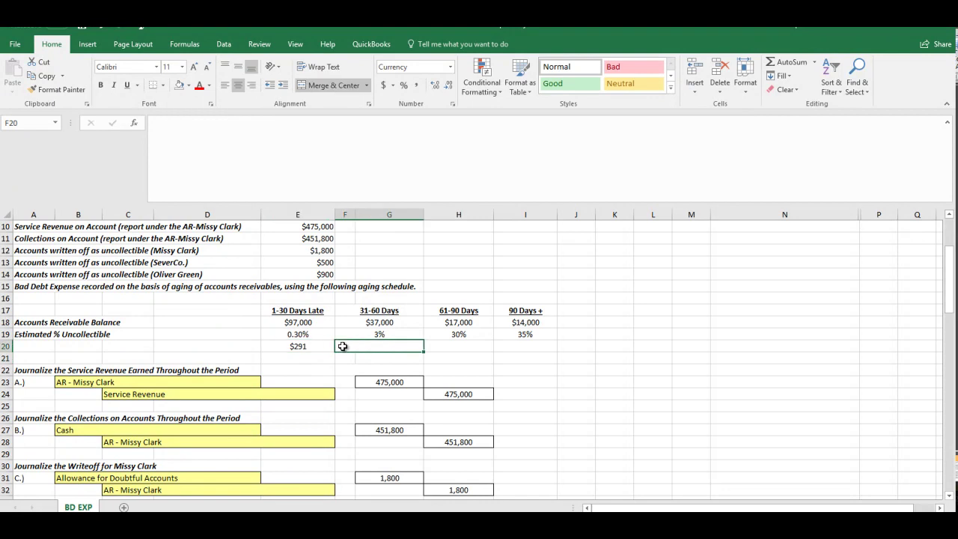
{"action": "type", "text": "="}
{"action": "key", "text": "Up"}
{"action": "key", "text": "Up"}
{"action": "type", "text": "*"}
{"action": "key", "text": "Up"}
{"action": "key", "text": "Tab"}
Step: Calculate the 61-90 Days uncollectible amount in H20 with =H18*H19
{"action": "type", "text": "="}
{"action": "key", "text": "Up"}
{"action": "key", "text": "Up"}
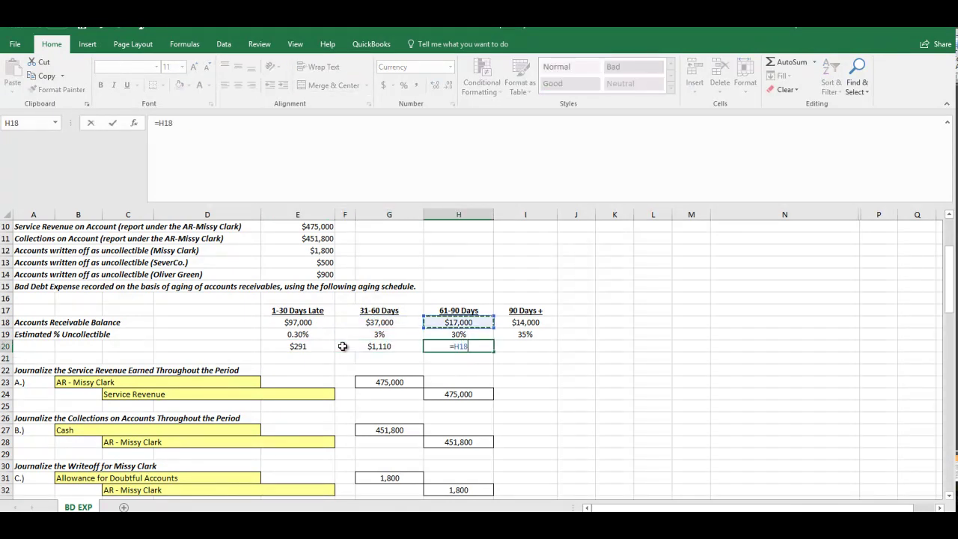
{"action": "type", "text": "*"}
{"action": "key", "text": "Up"}
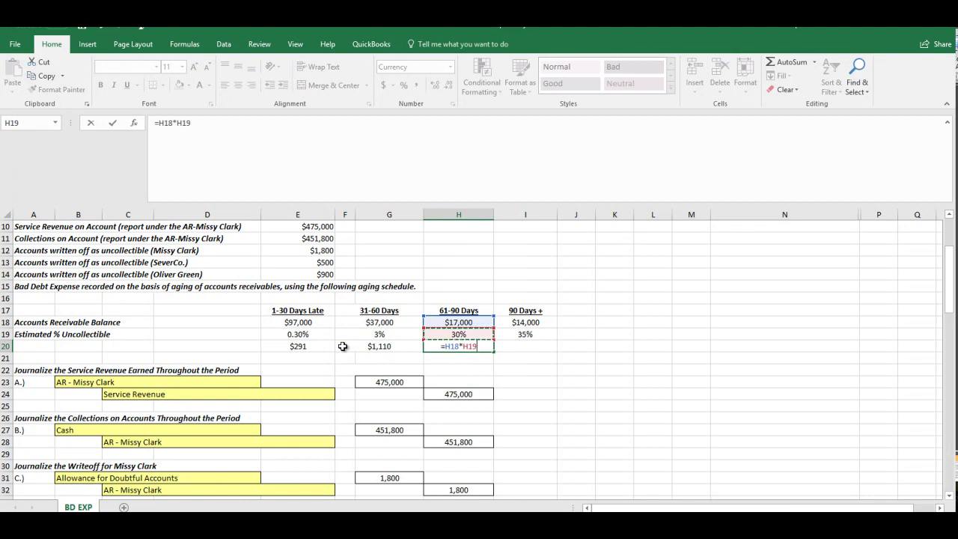
{"action": "key", "text": "ctrl+Return"}
Step: Calculate the 90 Days + uncollectible amount in I20 by multiplying I18 by I19
{"action": "key", "text": "Tab"}
{"action": "type", "text": "="}
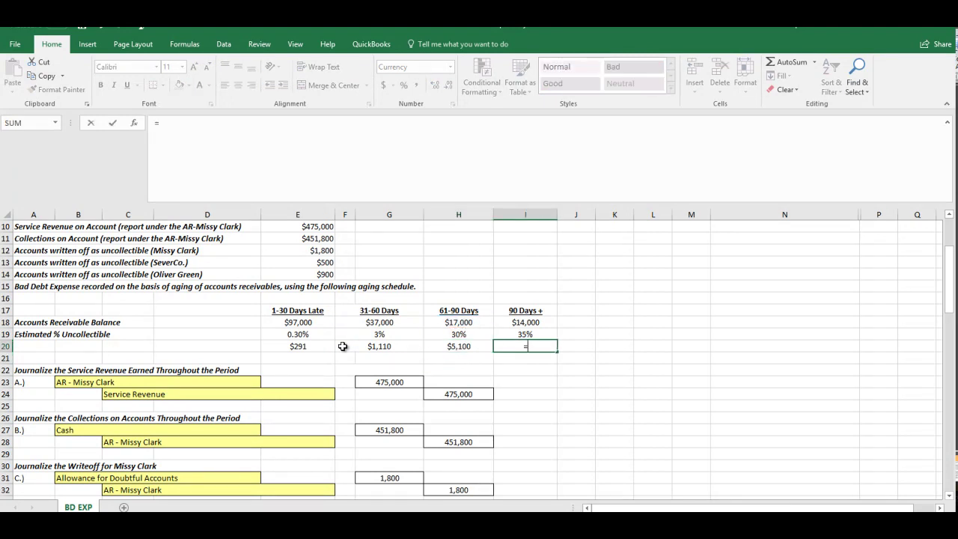
{"action": "key", "text": "Up"}
{"action": "key", "text": "Up"}
{"action": "type", "text": "*"}
{"action": "key", "text": "Up"}
{"action": "key", "text": "Return"}
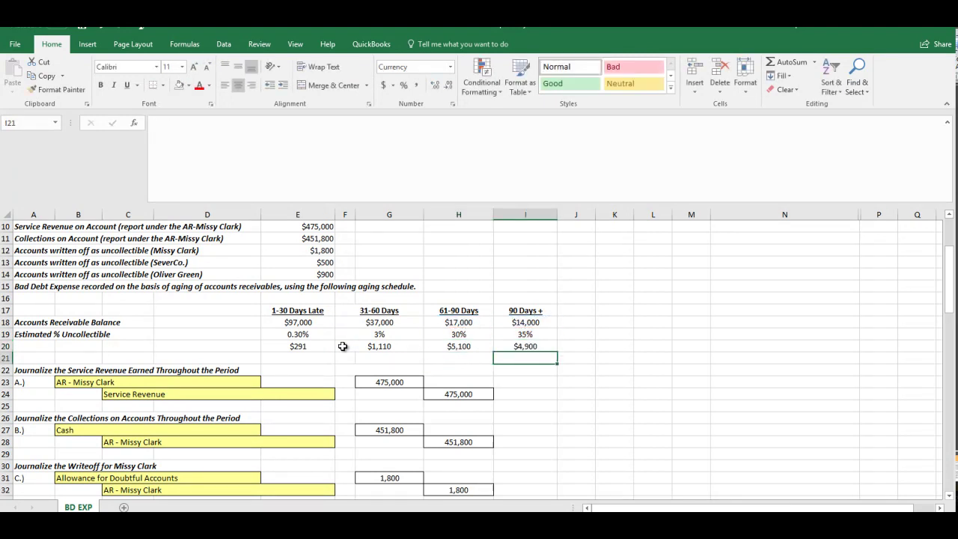
Step: Total the aging schedule's uncollectible amounts in J20 with =SUM(E20:I20)
{"action": "key", "text": "Up"}
{"action": "key", "text": "Right"}
{"action": "type", "text": "=sum("}
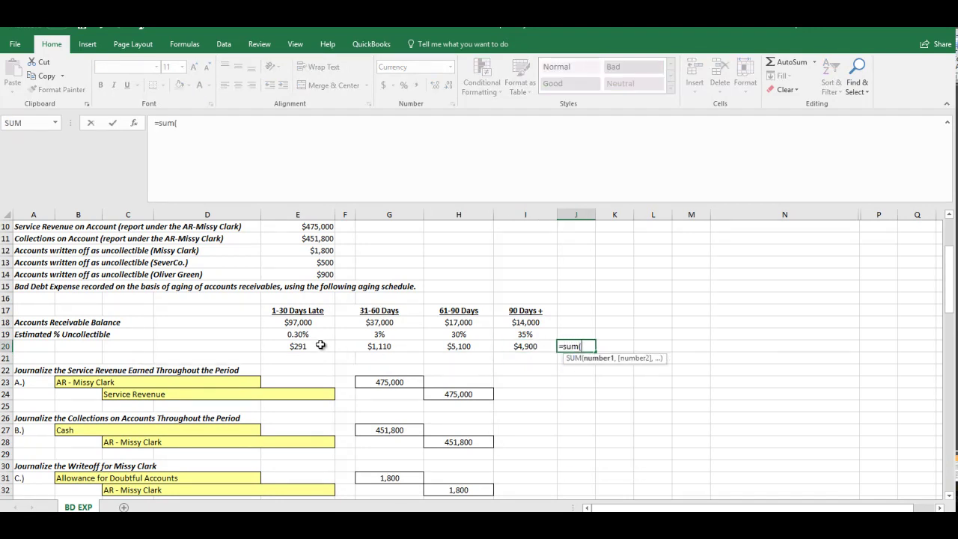
{"action": "left_click_drag", "start_coordinate": [318, 346], "coordinate": [525, 345]}
{"action": "key", "text": "Return"}
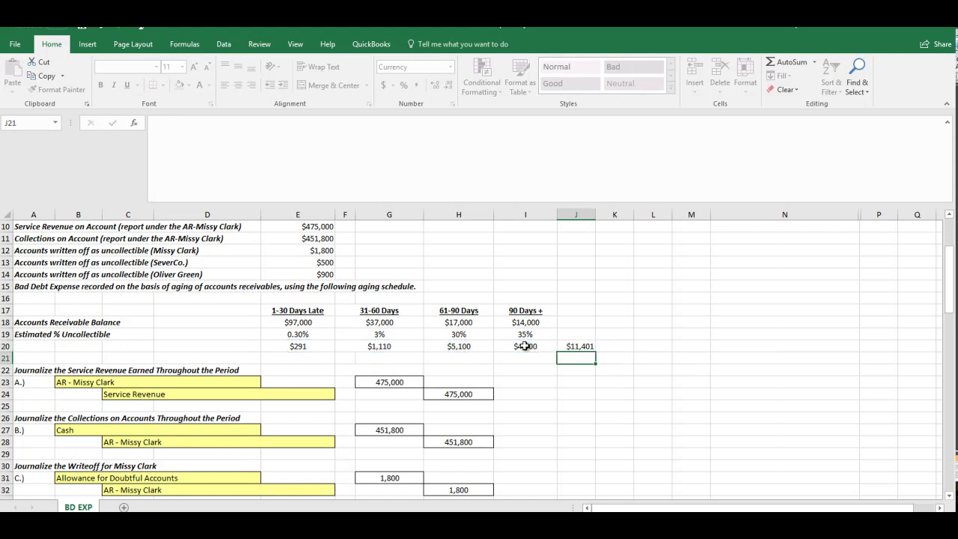
Step: Label the aging schedule total with "Desired Eneding Balance of Allowance" in K20
{"action": "key", "text": "Up"}
{"action": "key", "text": "Right"}
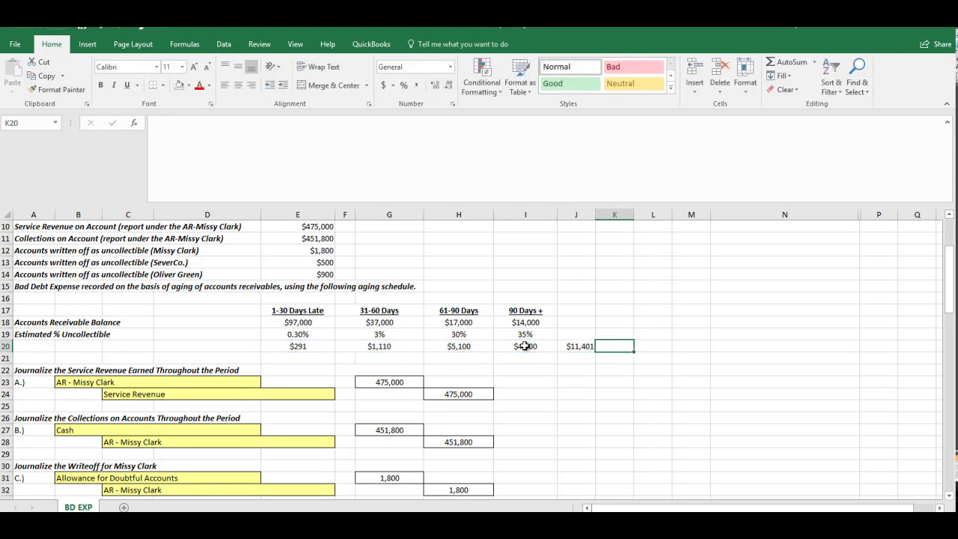
{"action": "type", "text": "Desired Eneding Balance"}
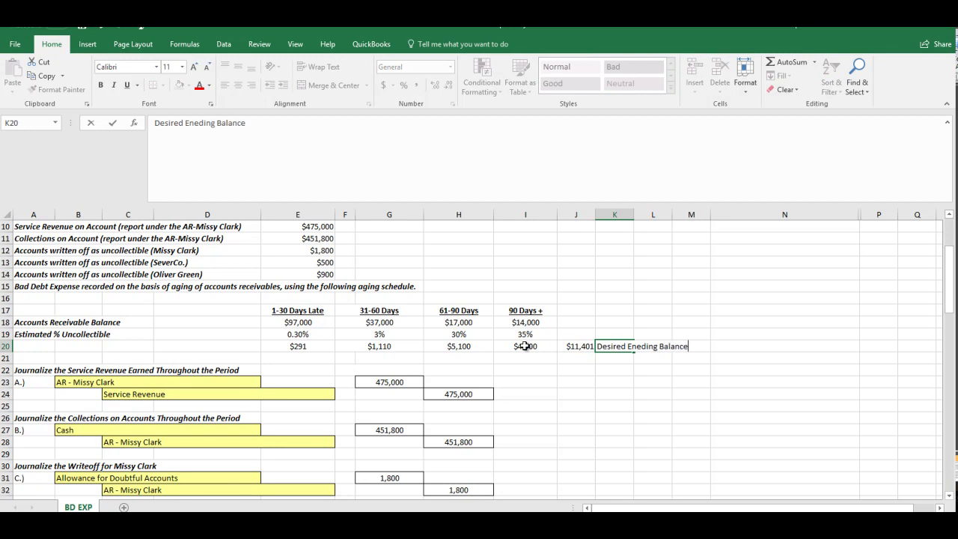
{"action": "type", "text": " of Allowance"}
{"action": "key", "text": "Return"}
Step: Format the aging schedule total and its label in J20:M20 bold and italic
{"action": "key", "text": "Up"}
{"action": "left_click_drag", "start_coordinate": [591, 346], "coordinate": [700, 348]}
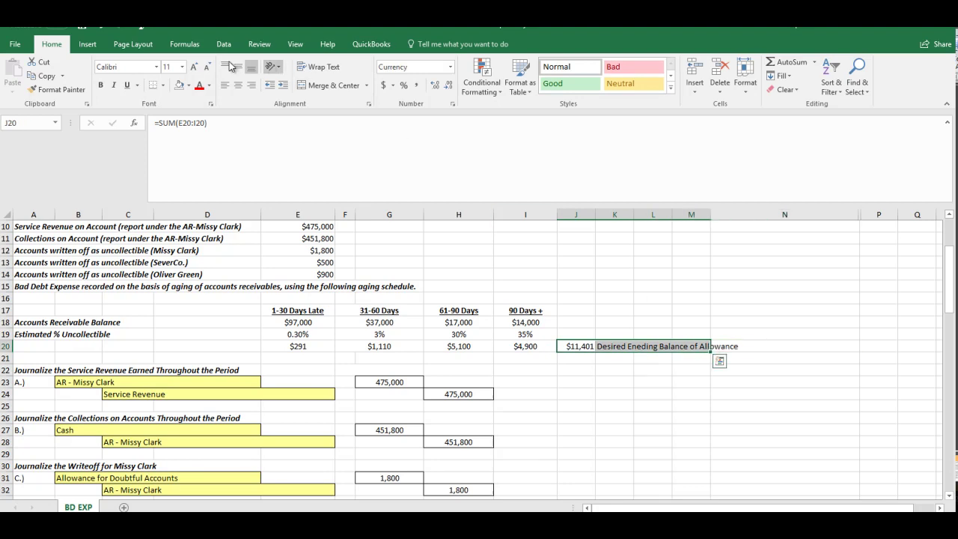
{"action": "left_click", "coordinate": [101, 85]}
{"action": "left_click", "coordinate": [111, 86]}
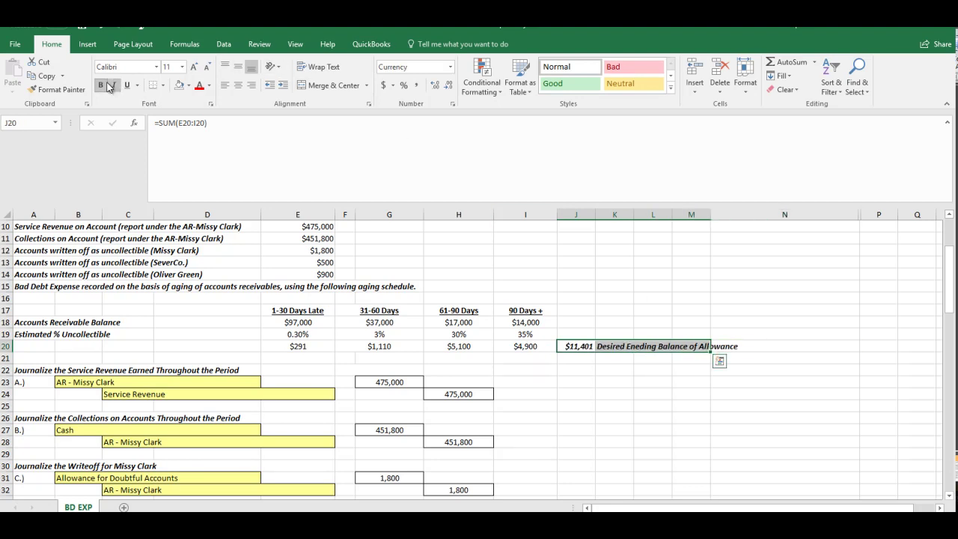
Step: Correct the misspelled label in K20 to read "Desired Ending Balance of Allowance"
{"action": "left_click", "coordinate": [616, 350]}
{"action": "left_click", "coordinate": [194, 122]}
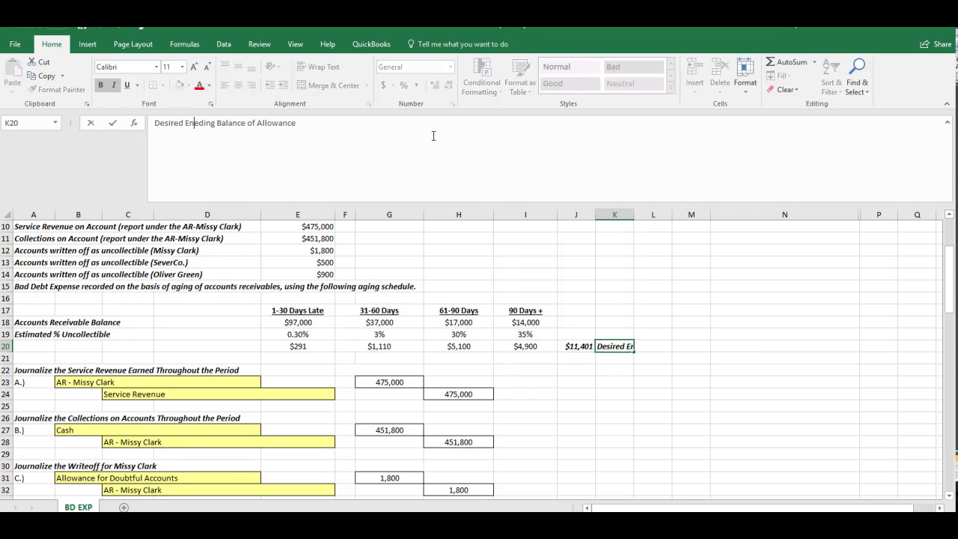
{"action": "key", "text": "Delete"}
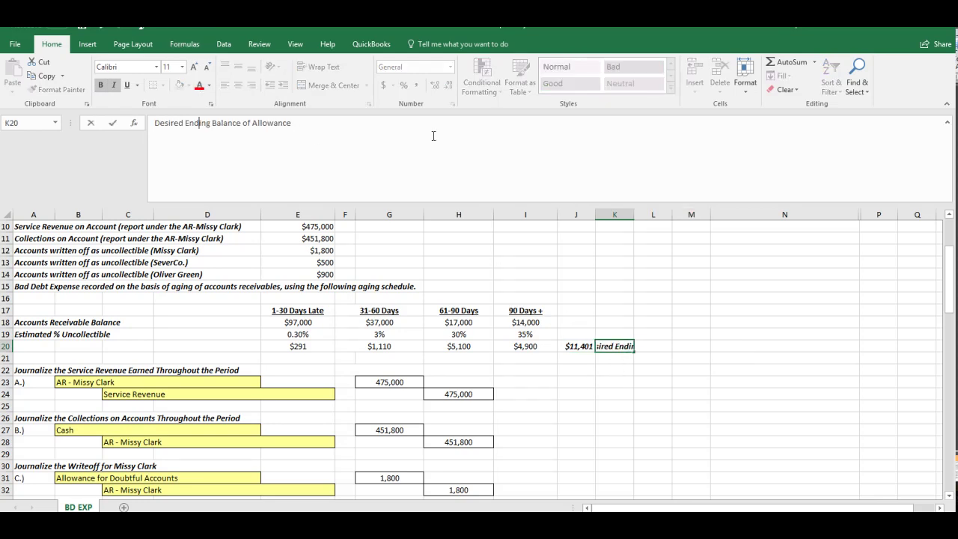
{"action": "key", "text": "Return"}
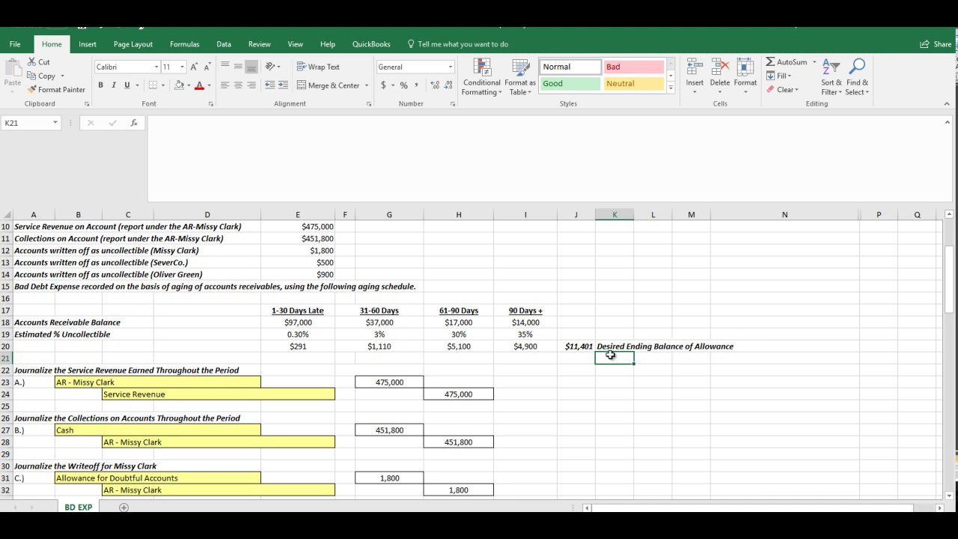
Step: Work out the required adjustment beside the Allowance T-account: enter 11401 in D70, 5400 in D71 and =D70+D71 in D72
{"action": "scroll", "coordinate": [611, 355], "scroll_direction": "down", "scroll_amount": 14}
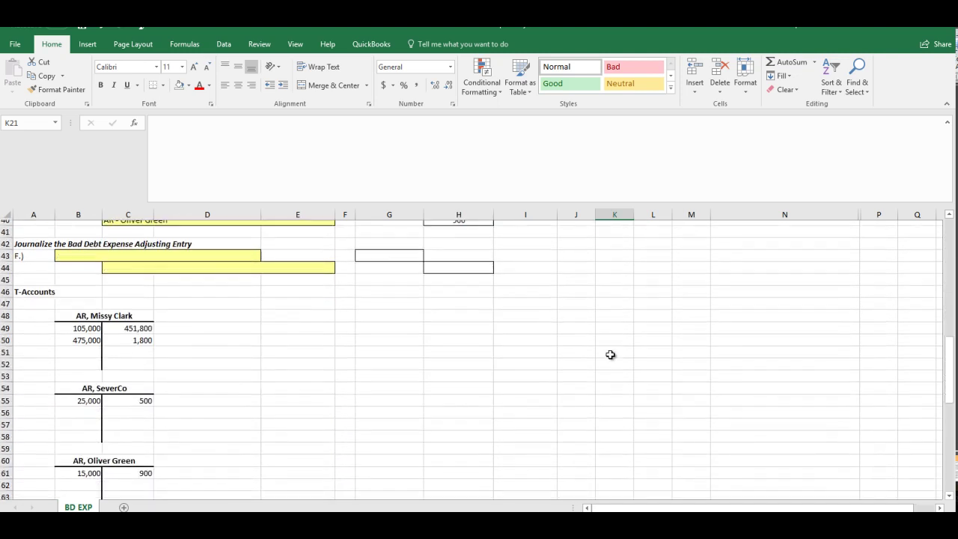
{"action": "scroll", "coordinate": [611, 355], "scroll_direction": "down", "scroll_amount": 2}
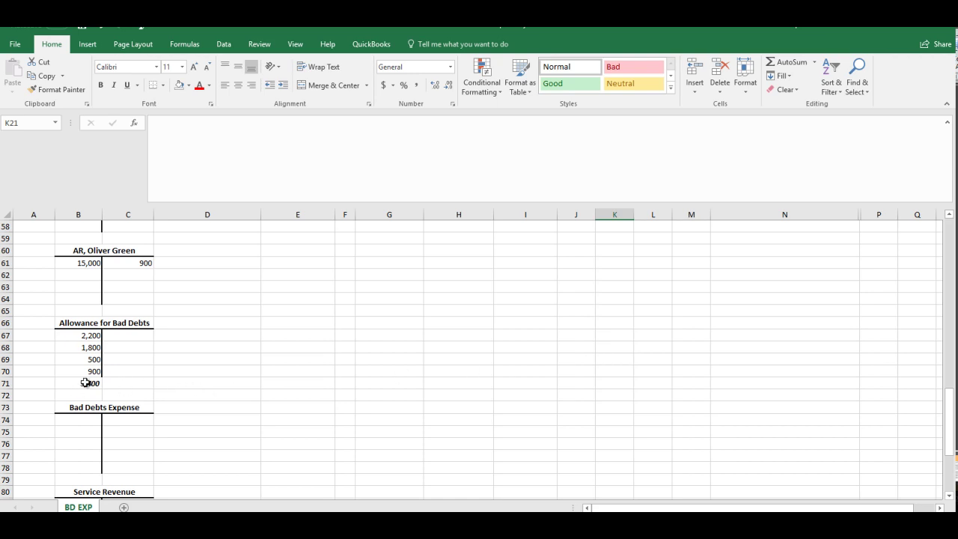
{"action": "left_click", "coordinate": [238, 369]}
{"action": "type", "text": "11401"}
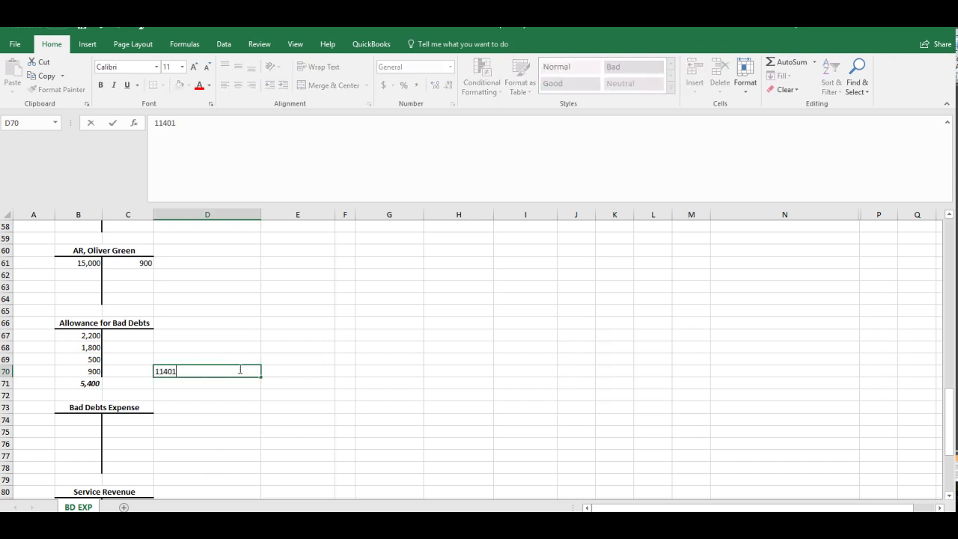
{"action": "key", "text": "Return"}
{"action": "type", "text": "5400"}
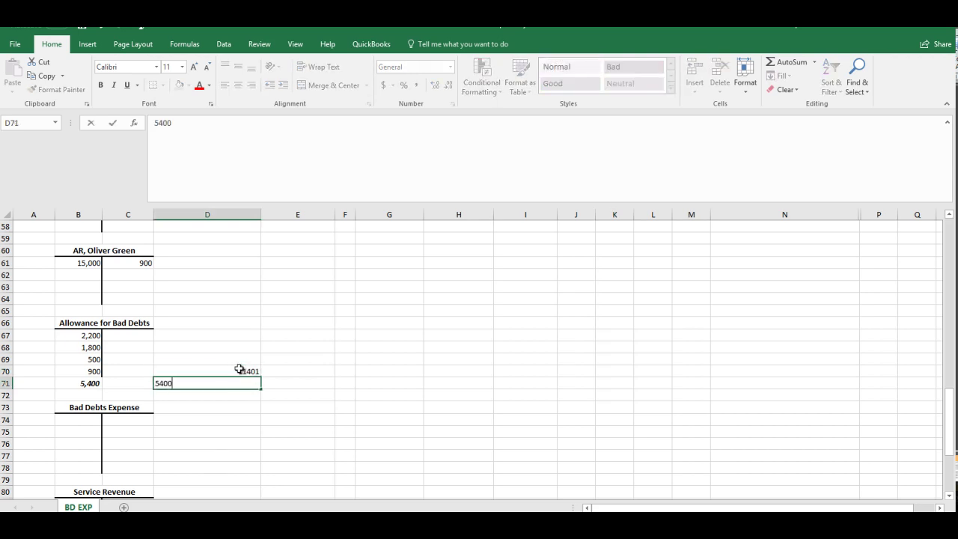
{"action": "key", "text": "Return"}
{"action": "type", "text": "=D70+D71"}
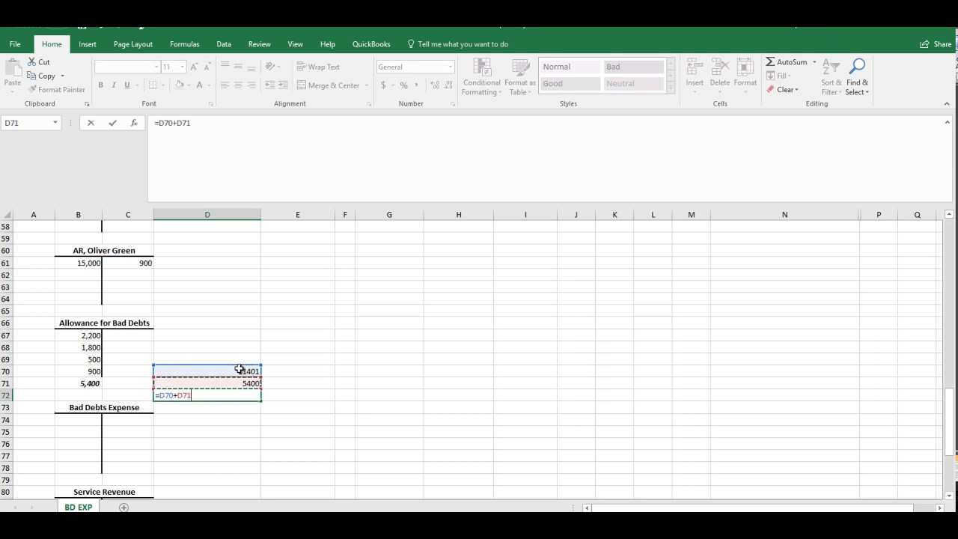
{"action": "key", "text": "Return"}
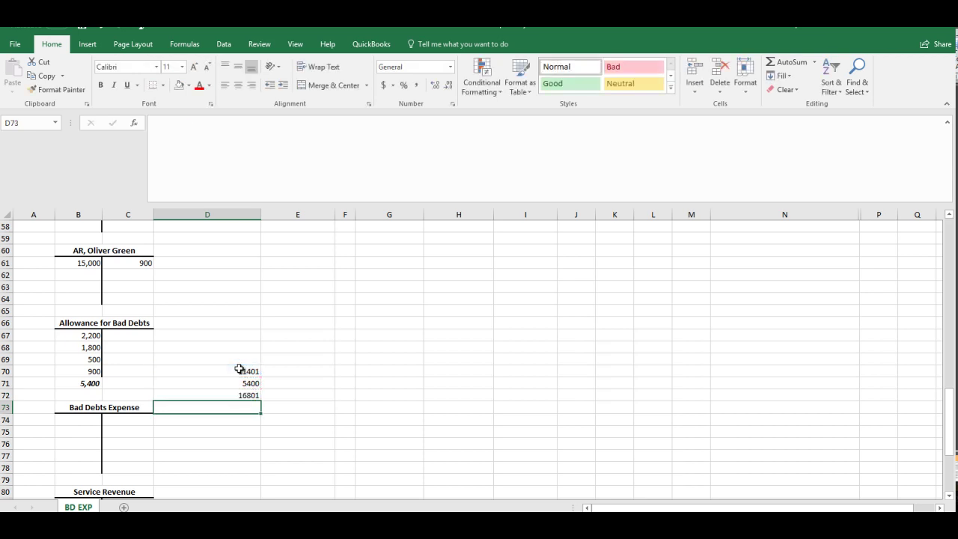
Step: Post the 16,801 adjustment as a credit in C67 of the Allowance for Bad Debts T-account
{"action": "key", "text": "Up"}
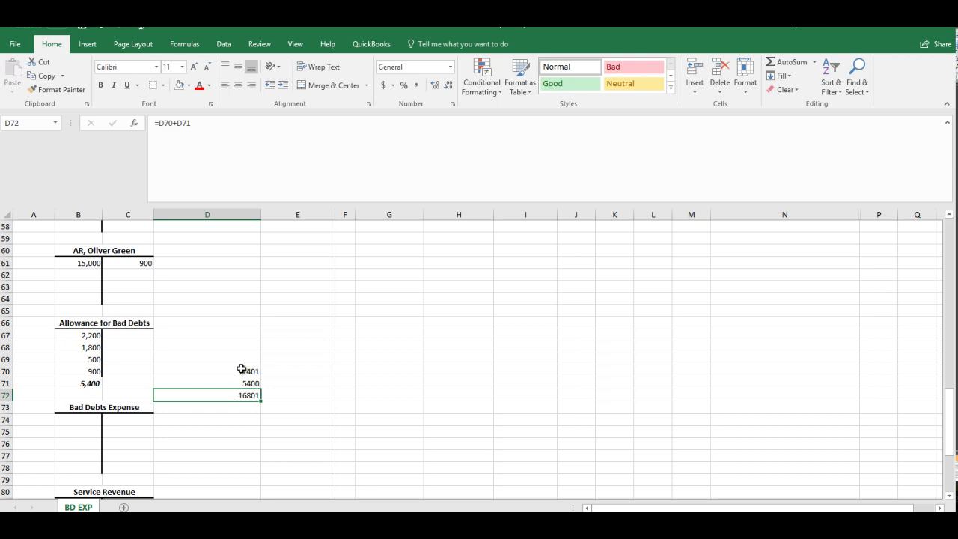
{"action": "key", "text": "Up"}
{"action": "key", "text": "Up"}
{"action": "key", "text": "Left"}
{"action": "key", "text": "Up"}
{"action": "key", "text": "Up"}
{"action": "key", "text": "Up"}
{"action": "type", "text": "16,801"}
{"action": "key", "text": "Return"}
Step: Clear the debit total in B71 and enter 11401 as the Allowance for Bad Debts credit balance in C71
{"action": "left_click", "coordinate": [76, 382]}
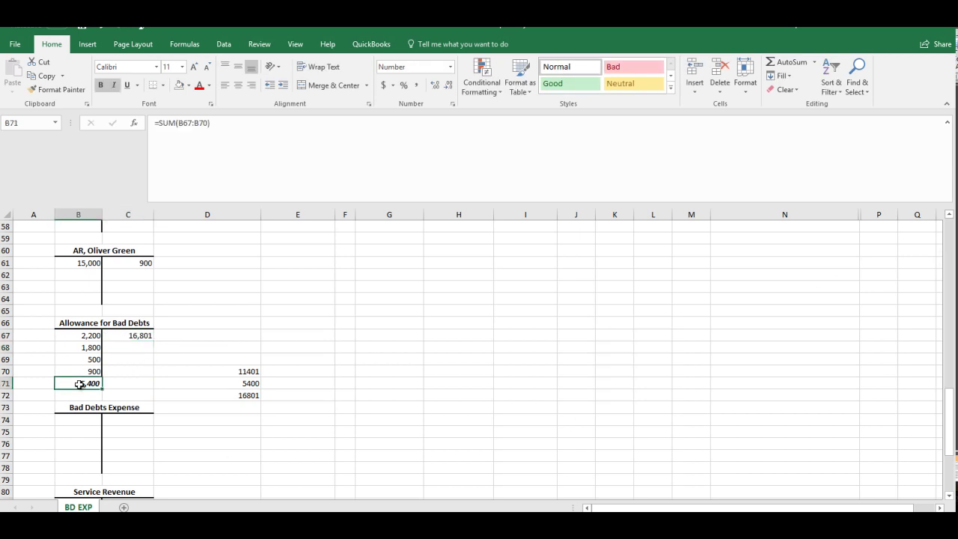
{"action": "key", "text": "Delete"}
{"action": "key", "text": "Right"}
{"action": "type", "text": "11401"}
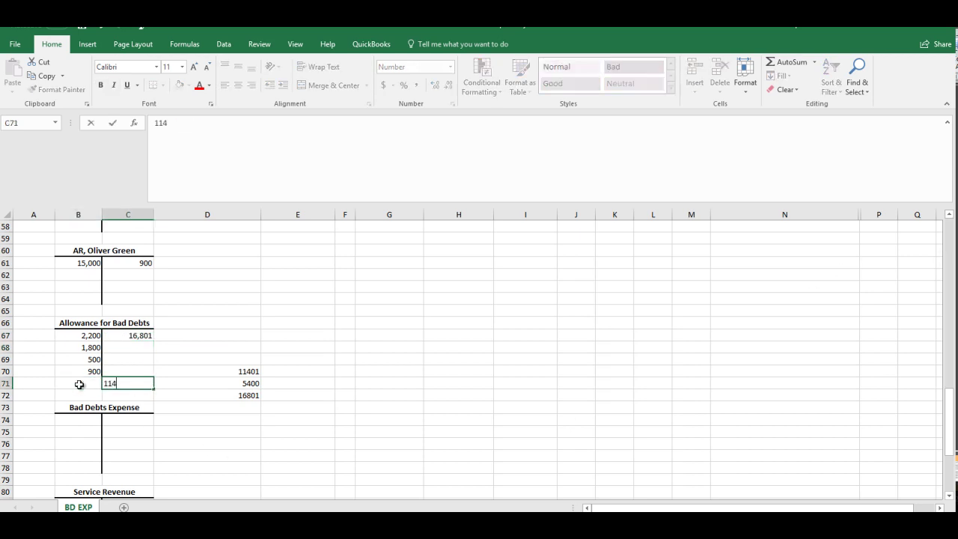
{"action": "key", "text": "Return"}
{"action": "type", "text": "3"}
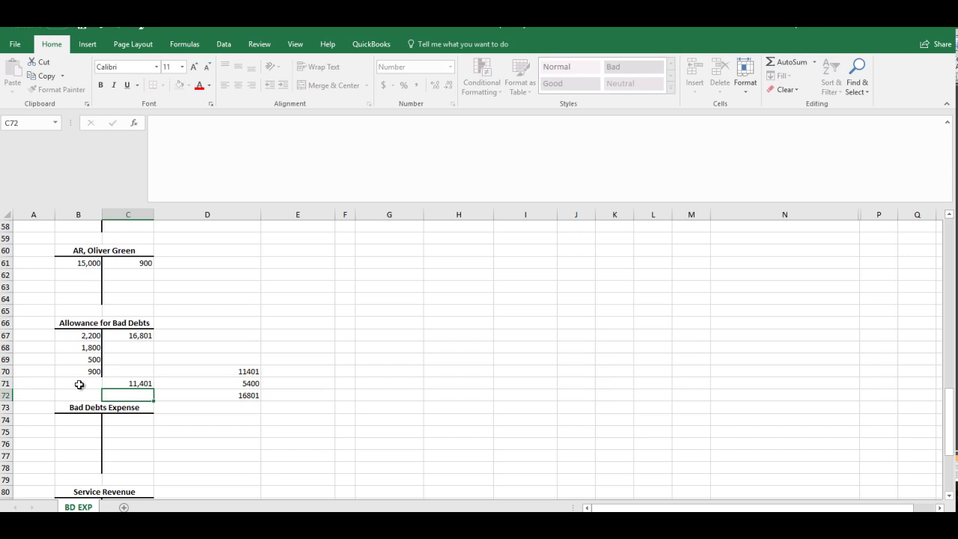
Step: Format the Allowance for Bad Debts ending balance in C71 bold and italic
{"action": "key", "text": "Up"}
{"action": "left_click", "coordinate": [101, 85]}
{"action": "left_click", "coordinate": [114, 84]}
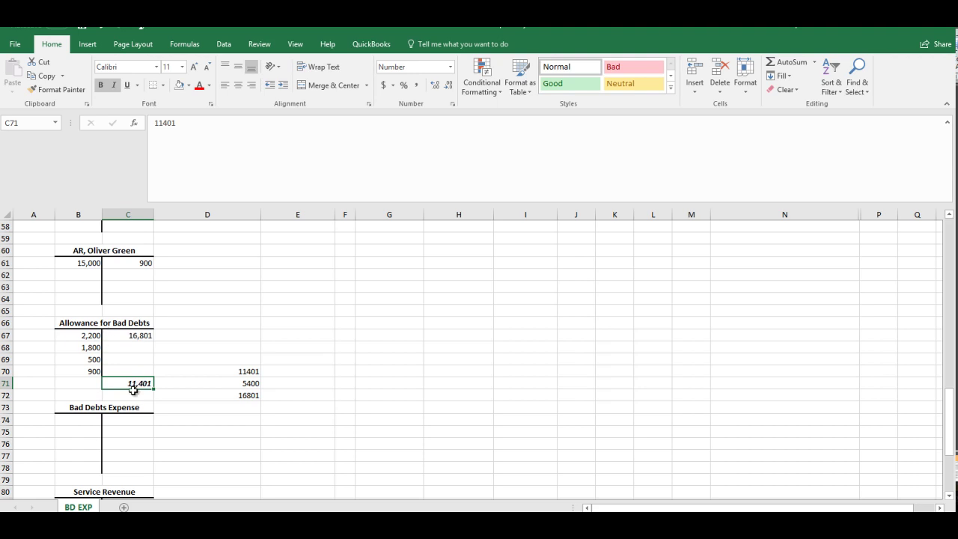
Step: Enter 16801 as the credit amount in H44 of the Bad Debt Expense adjusting entry F
{"action": "scroll", "coordinate": [277, 363], "scroll_direction": "up", "scroll_amount": 7}
{"action": "scroll", "coordinate": [276, 359], "scroll_direction": "down", "scroll_amount": 8}
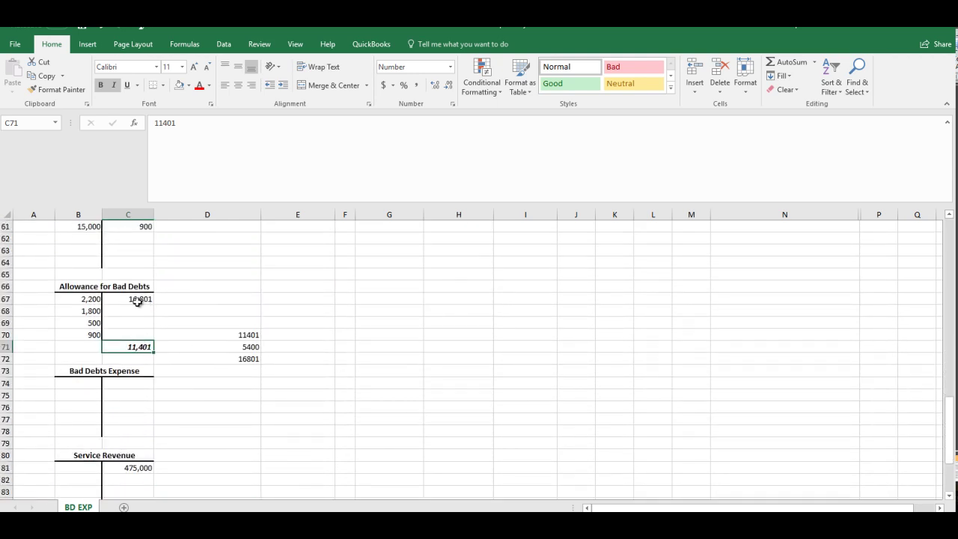
{"action": "scroll", "coordinate": [270, 300], "scroll_direction": "up", "scroll_amount": 9}
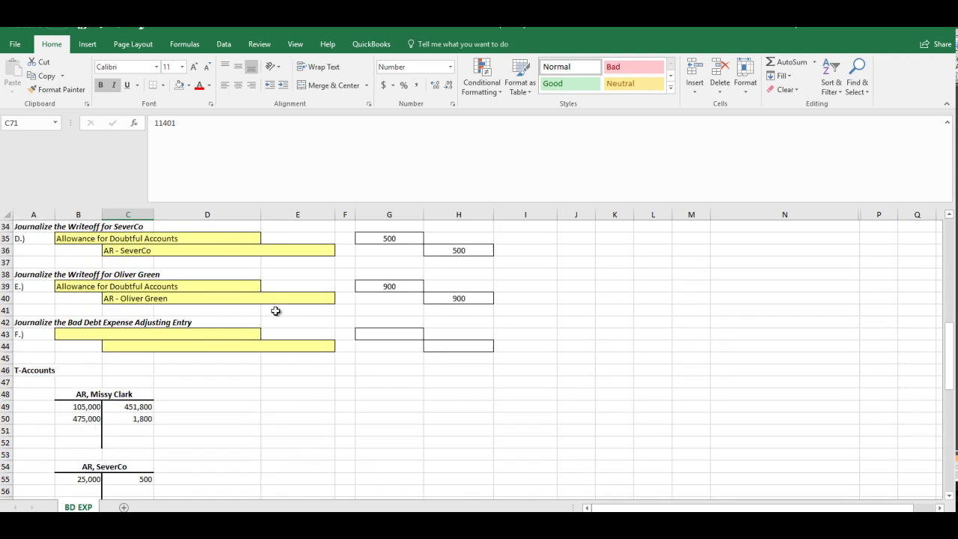
{"action": "left_click", "coordinate": [459, 345]}
{"action": "type", "text": "16801"}
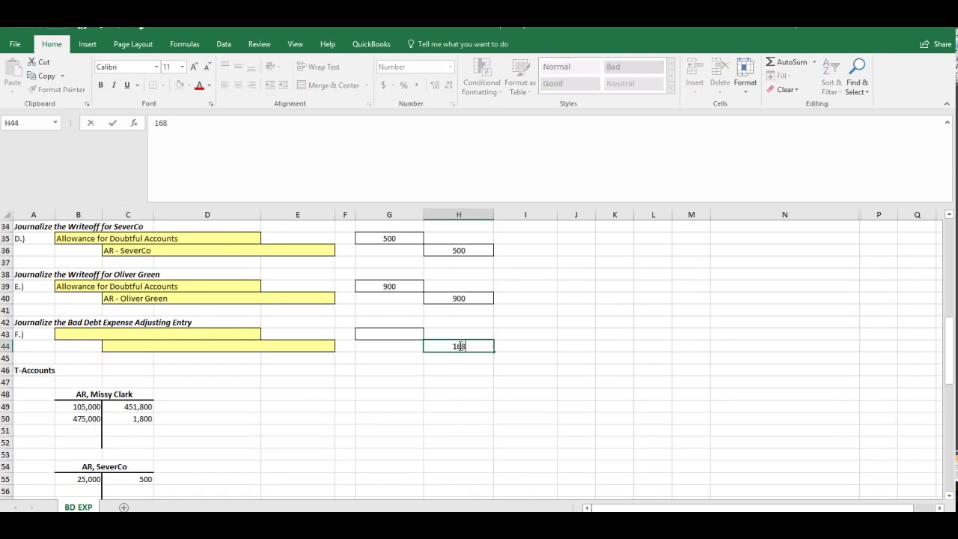
{"action": "key", "text": "Return"}
Step: Enter 16801 as the debit amount in G43 of the Bad Debt Expense adjusting entry F
{"action": "left_click", "coordinate": [395, 333]}
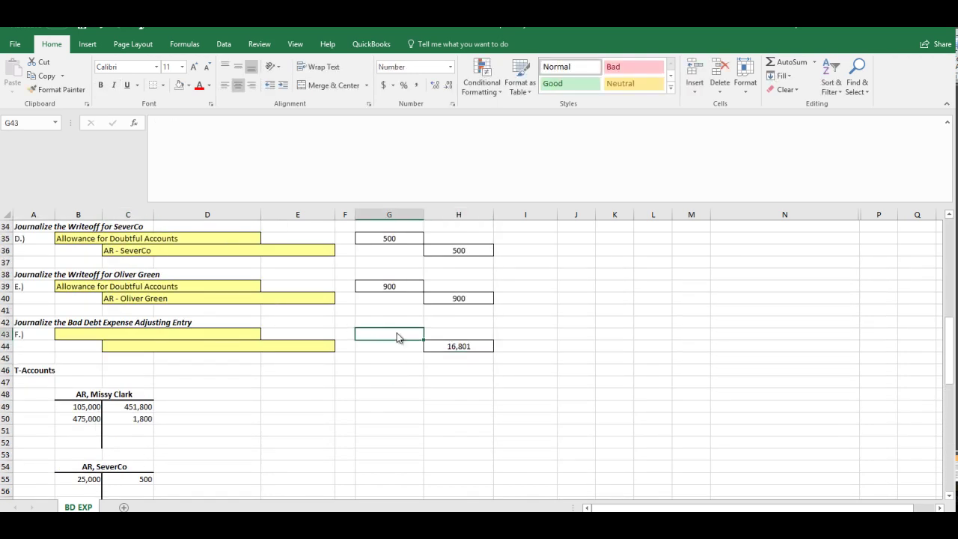
{"action": "type", "text": "16801"}
{"action": "key", "text": "Return"}
Step: Choose Allowance for Doubtful Accounts as the credit account in C44 of adjusting entry F
{"action": "left_click", "coordinate": [332, 346]}
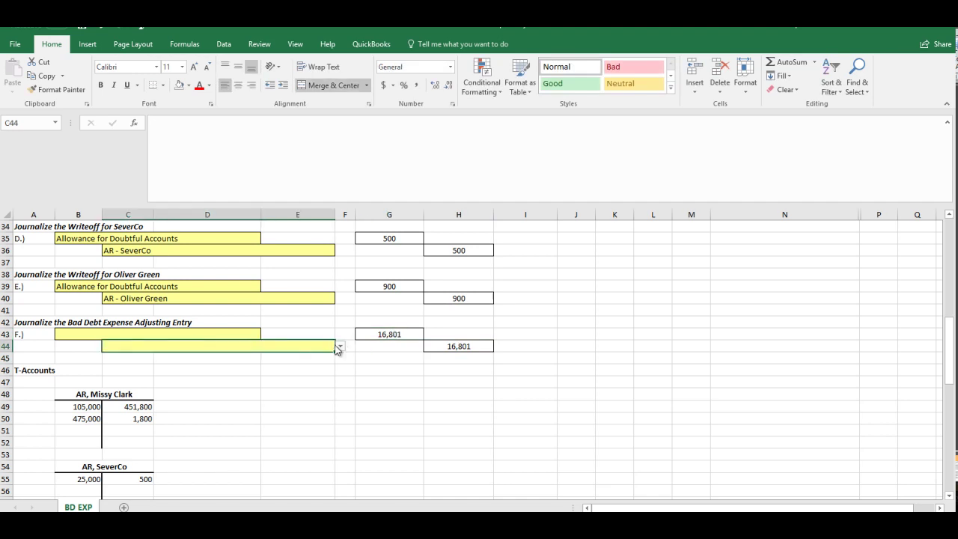
{"action": "left_click", "coordinate": [341, 346]}
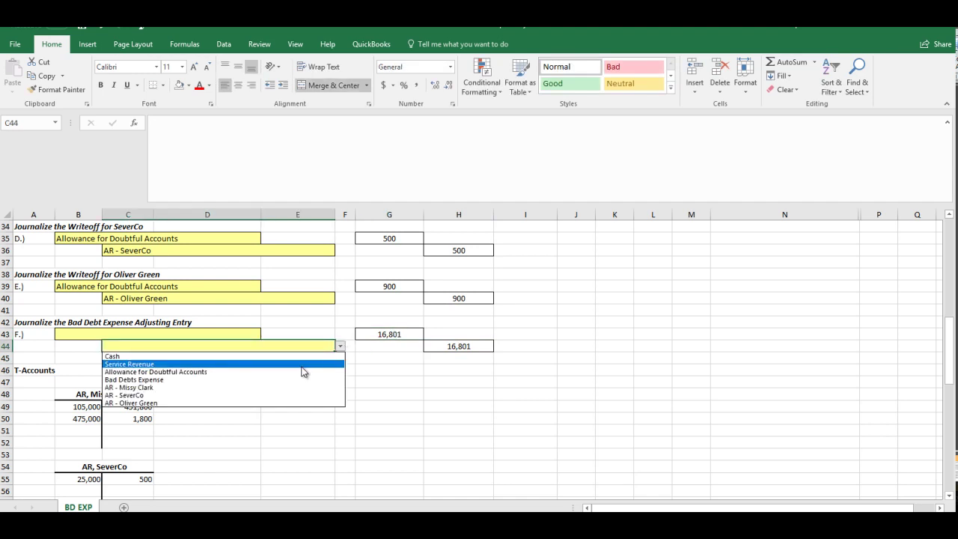
{"action": "left_click", "coordinate": [301, 372]}
{"action": "left_click", "coordinate": [402, 391]}
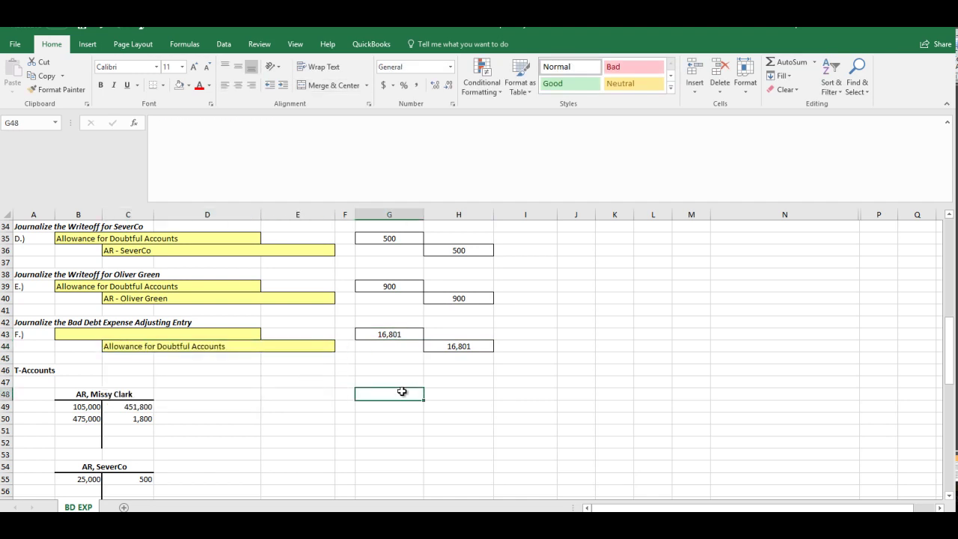
Step: Choose Bad Debts Expense as the debit account in B43 of adjusting entry F
{"action": "left_click", "coordinate": [184, 336]}
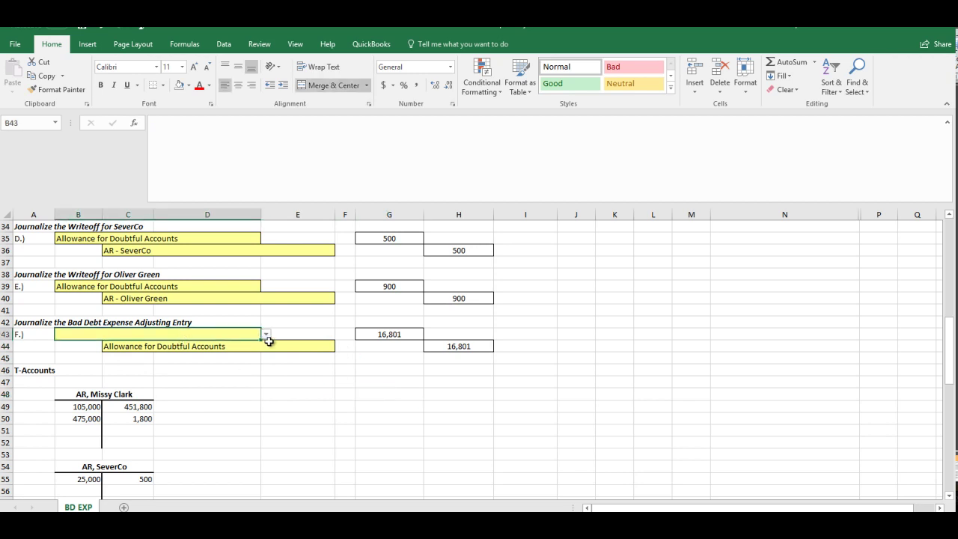
{"action": "left_click", "coordinate": [267, 340]}
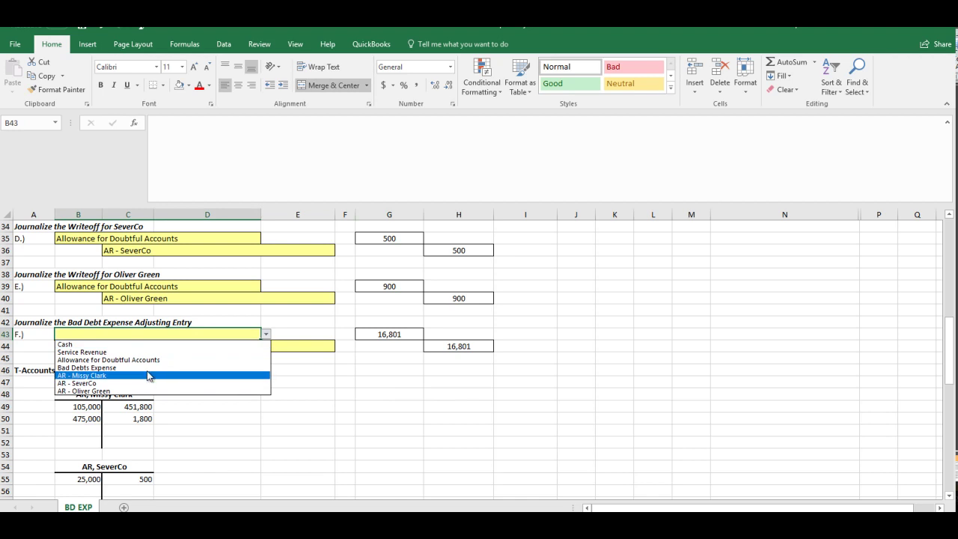
{"action": "left_click", "coordinate": [161, 367]}
{"action": "left_click", "coordinate": [283, 384]}
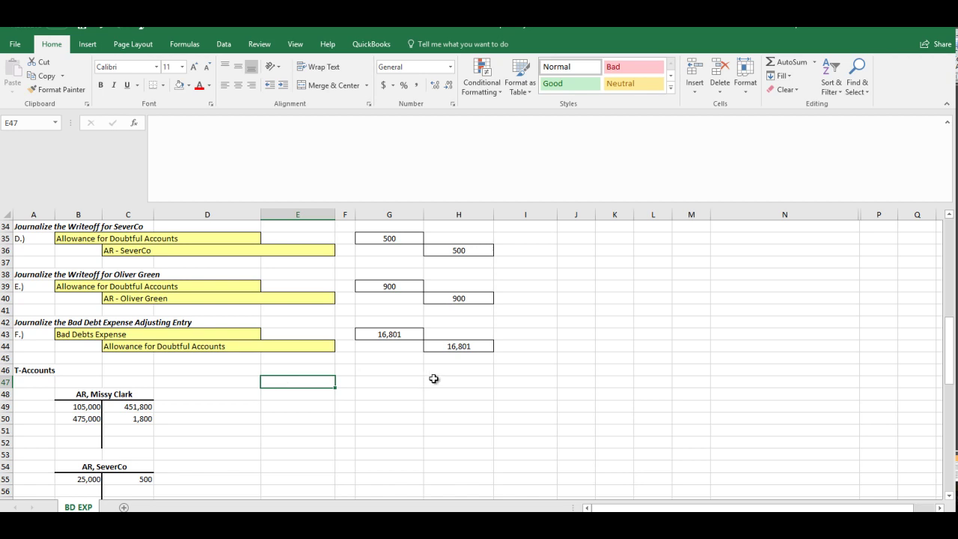
Step: Compare the aging schedule's desired ending allowance balance with the Allowance for Bad Debts T-account and adjusting entry F
{"action": "scroll", "coordinate": [434, 378], "scroll_direction": "up", "scroll_amount": 9}
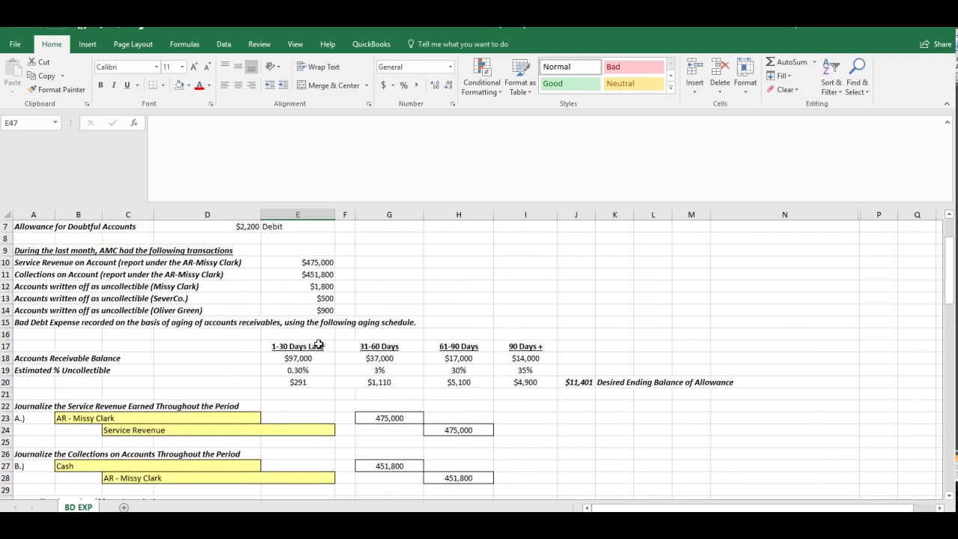
{"action": "left_click_drag", "start_coordinate": [312, 344], "coordinate": [616, 379]}
{"action": "left_click", "coordinate": [585, 382]}
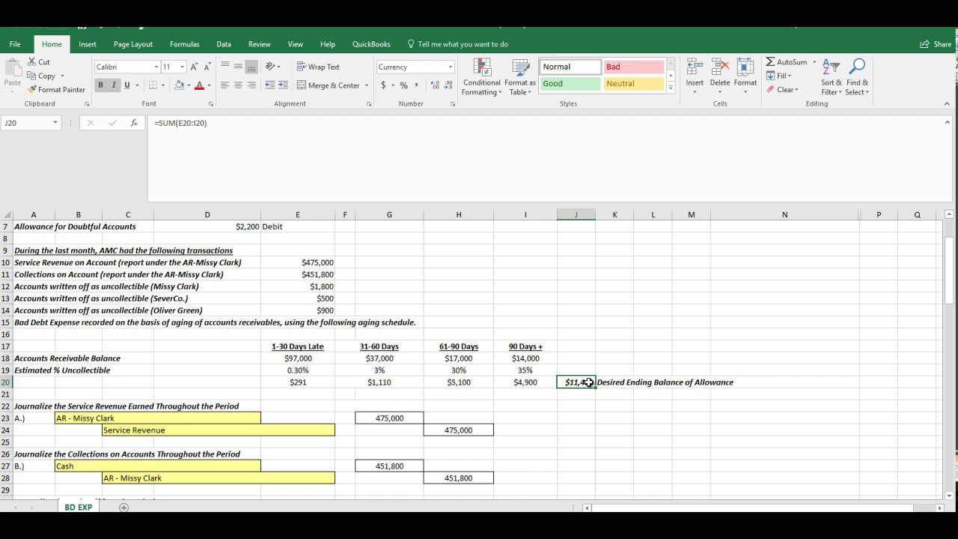
{"action": "scroll", "coordinate": [584, 352], "scroll_direction": "down", "scroll_amount": 14}
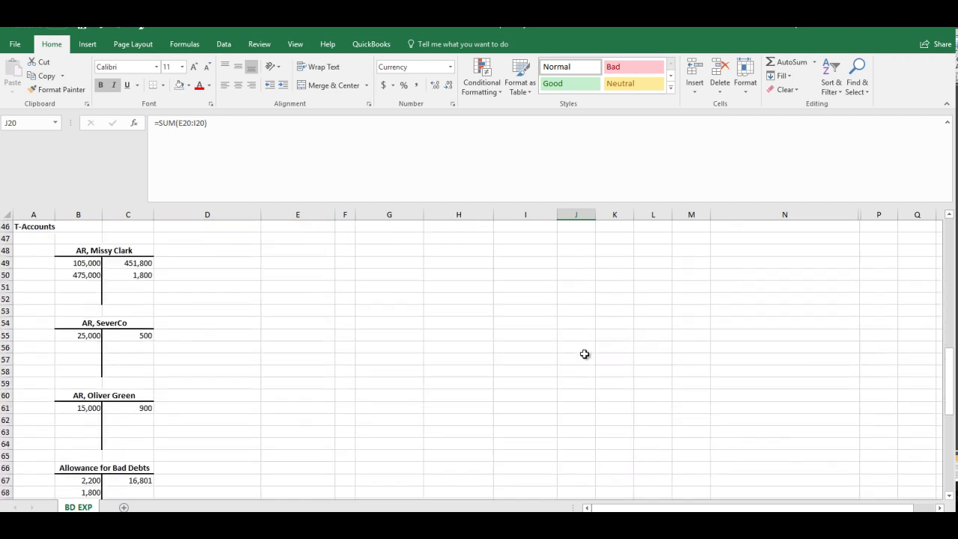
{"action": "scroll", "coordinate": [524, 358], "scroll_direction": "down", "scroll_amount": 3}
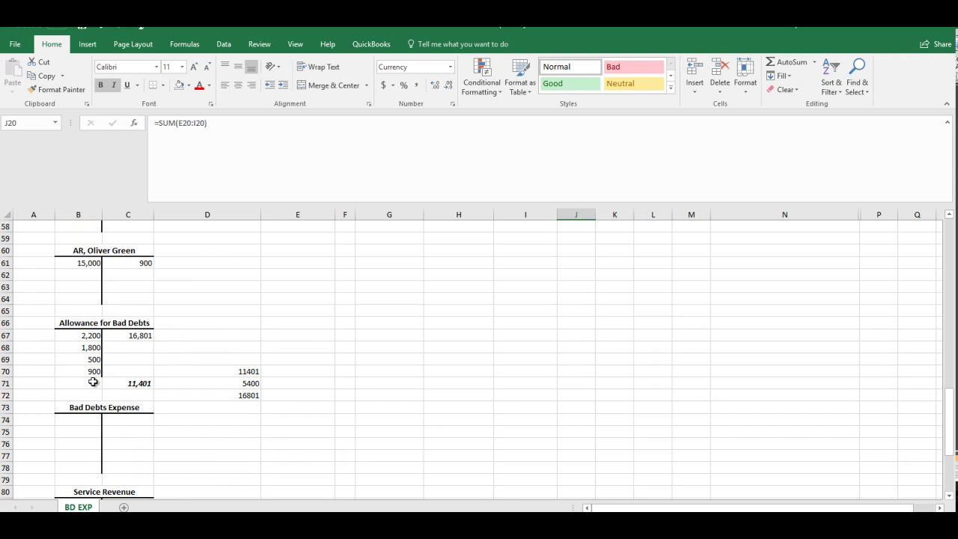
{"action": "left_click", "coordinate": [140, 337]}
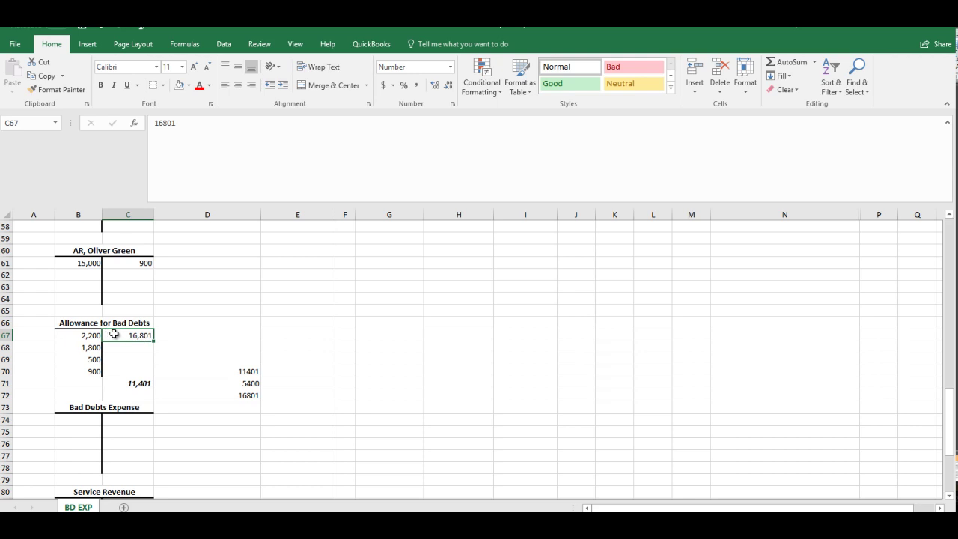
{"action": "scroll", "coordinate": [165, 344], "scroll_direction": "up", "scroll_amount": 7}
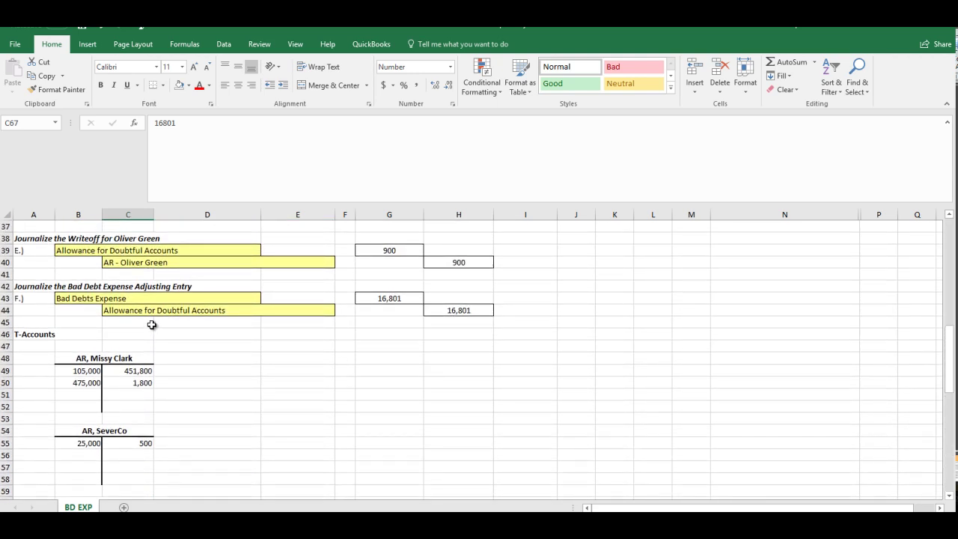
{"action": "scroll", "coordinate": [236, 337], "scroll_direction": "down", "scroll_amount": 4}
{"action": "scroll", "coordinate": [236, 338], "scroll_direction": "up", "scroll_amount": 5}
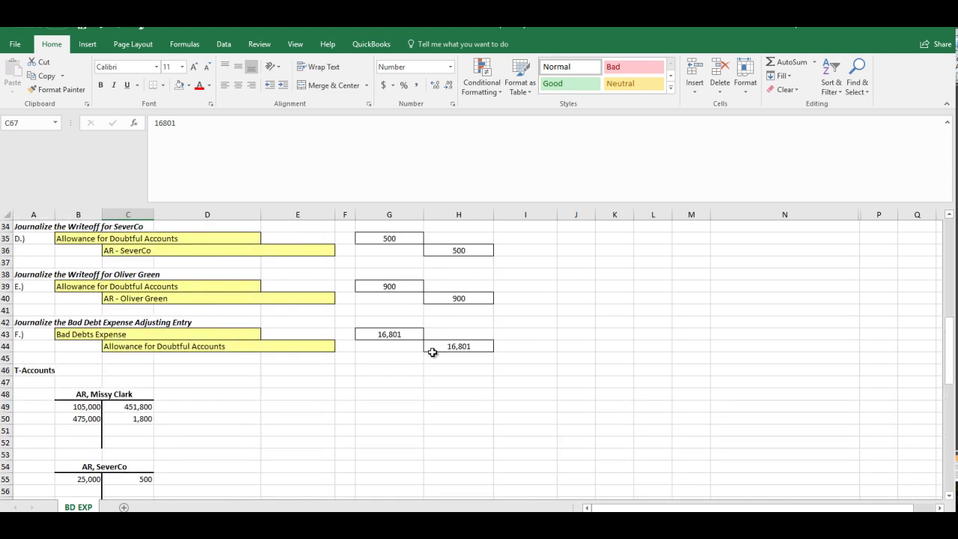
Step: Post 16801 as a debit in B74 of the Bad Debts Expense T-account
{"action": "scroll", "coordinate": [434, 354], "scroll_direction": "down", "scroll_amount": 14}
{"action": "scroll", "coordinate": [433, 352], "scroll_direction": "up", "scroll_amount": 3}
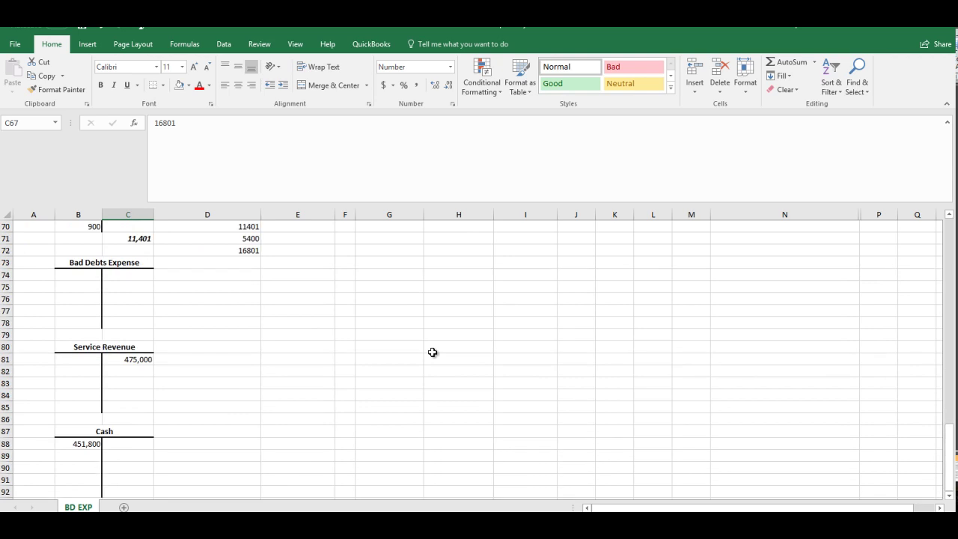
{"action": "left_click", "coordinate": [78, 312]}
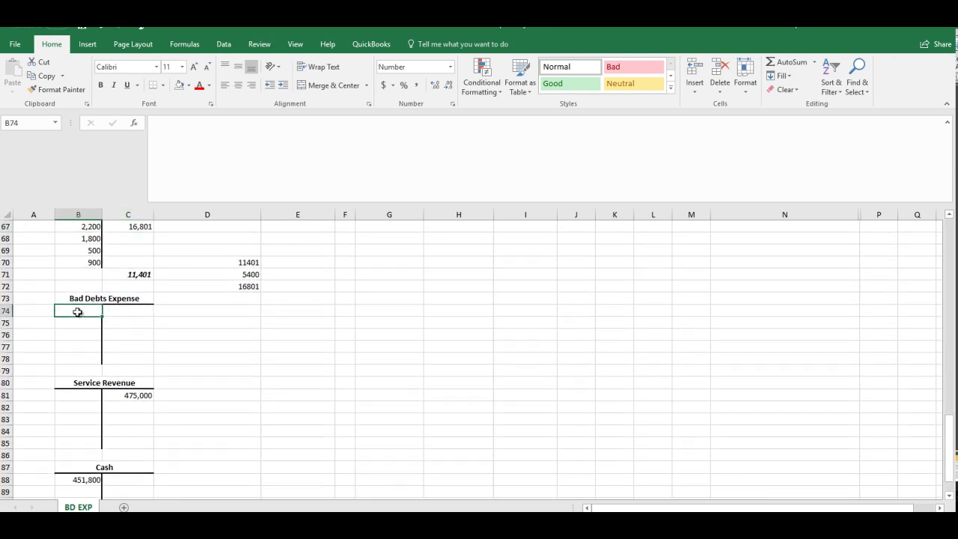
{"action": "type", "text": "16801"}
{"action": "key", "text": "Return"}
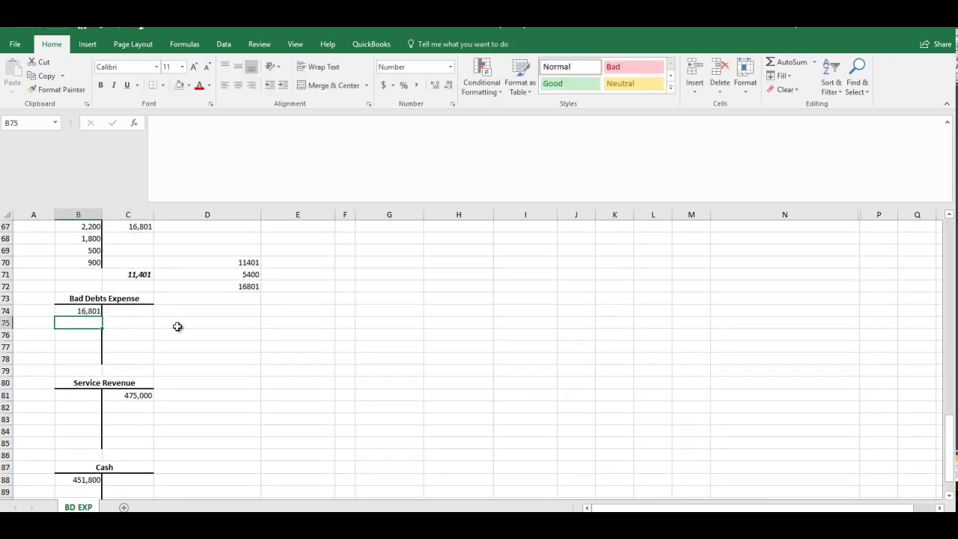
{"action": "scroll", "coordinate": [298, 318], "scroll_direction": "up", "scroll_amount": 13}
{"action": "scroll", "coordinate": [301, 320], "scroll_direction": "up", "scroll_amount": 7}
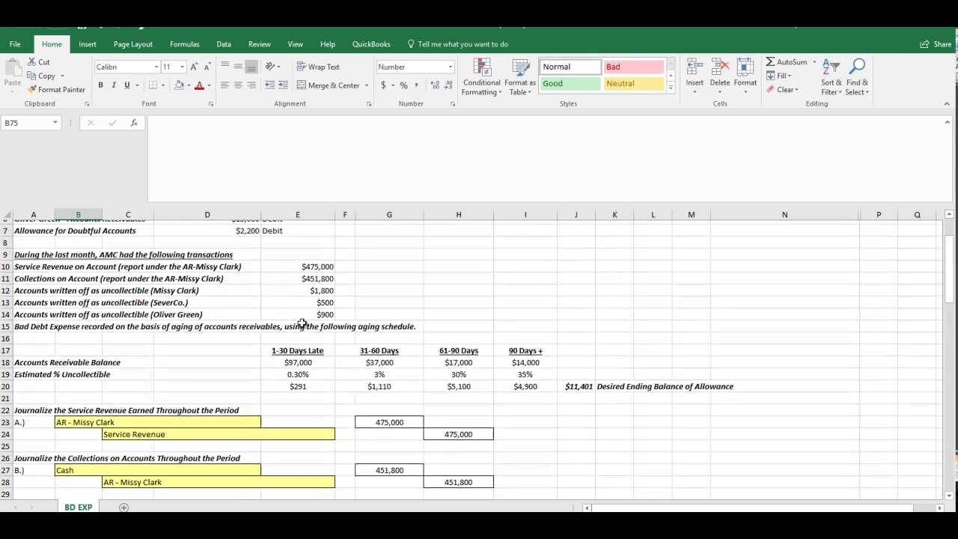
{"action": "scroll", "coordinate": [302, 322], "scroll_direction": "up", "scroll_amount": 2}
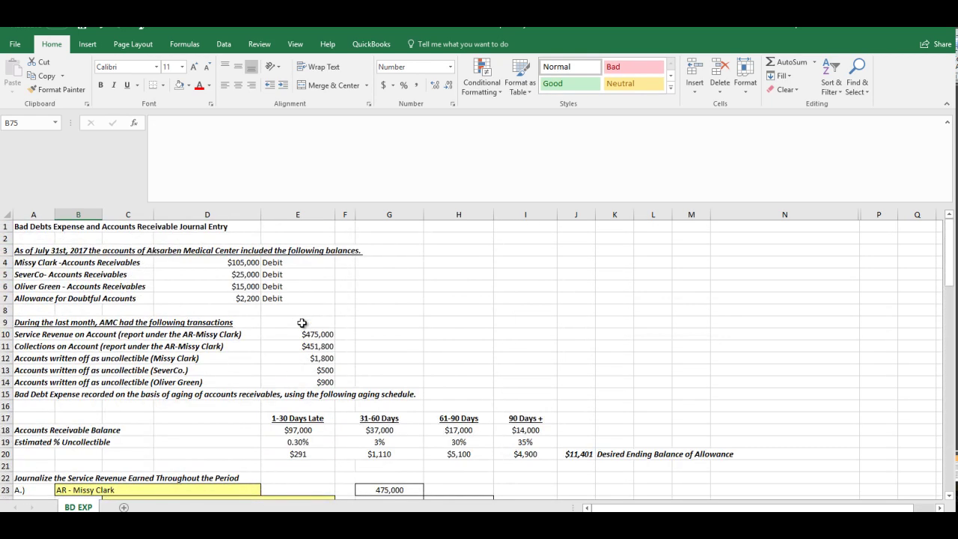